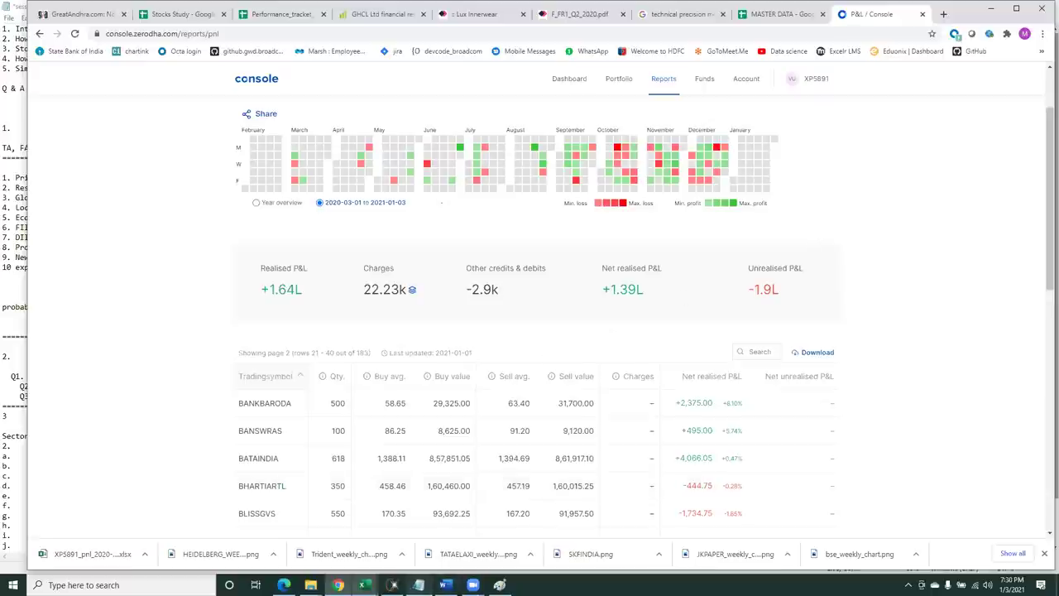
Bring up the MASTER DATA spreadsheet in the browser and maximize its window.
{"action": "left_click", "coordinate": [418, 585]}
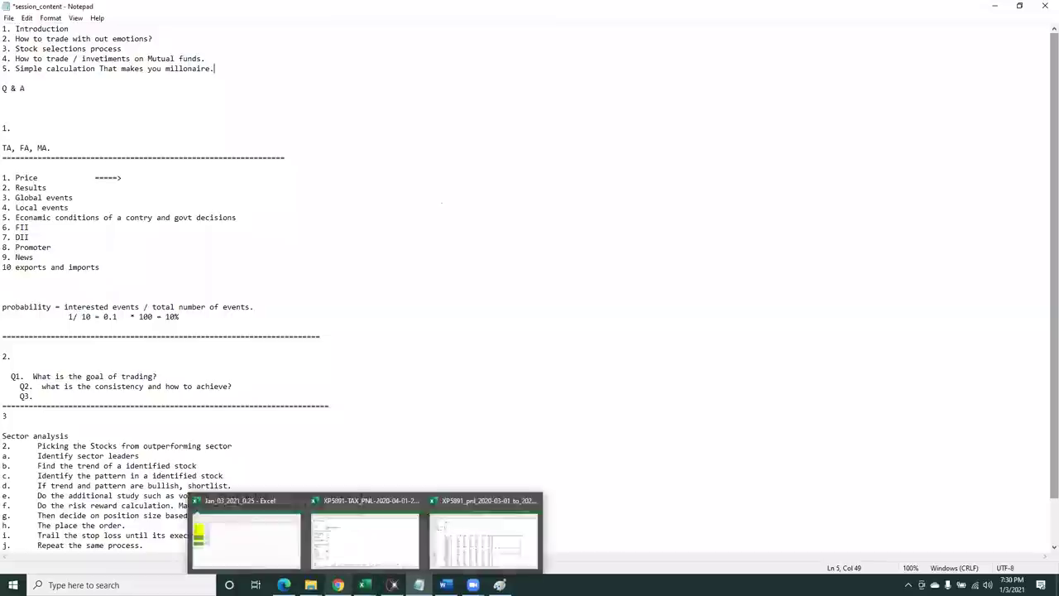
{"action": "left_click", "coordinate": [337, 534]}
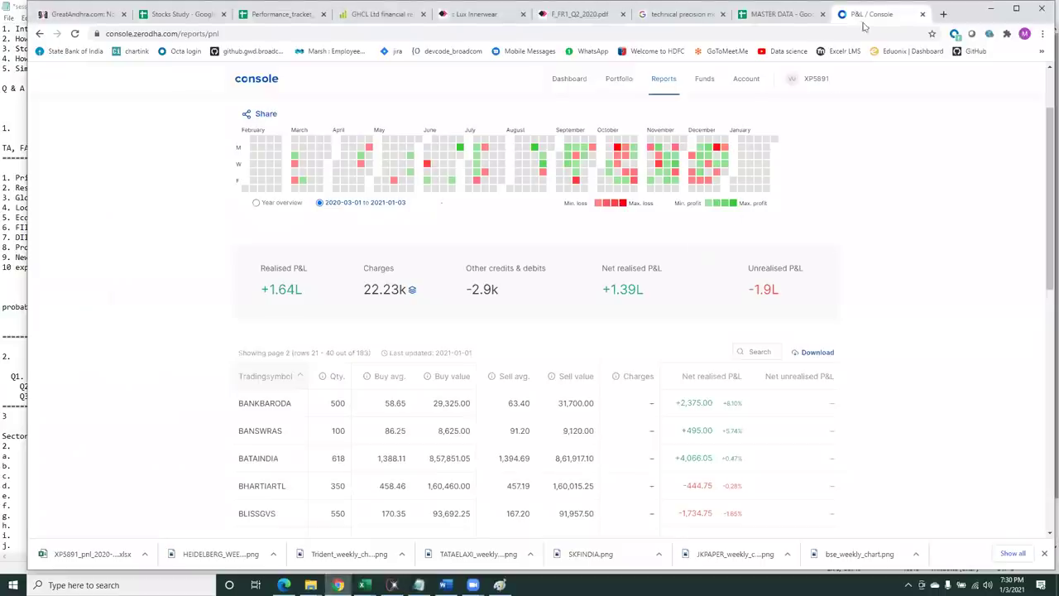
{"action": "left_click", "coordinate": [1015, 7]}
{"action": "left_click", "coordinate": [1020, 10]}
{"action": "left_click_drag", "start_coordinate": [1047, 22], "coordinate": [959, 23]}
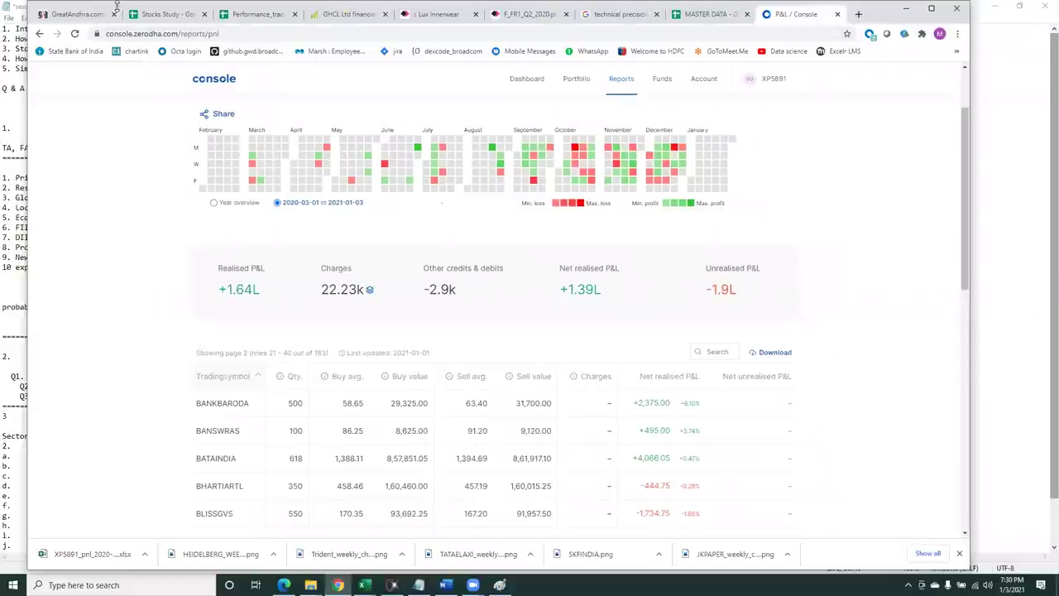
{"action": "key", "text": "super+Down"}
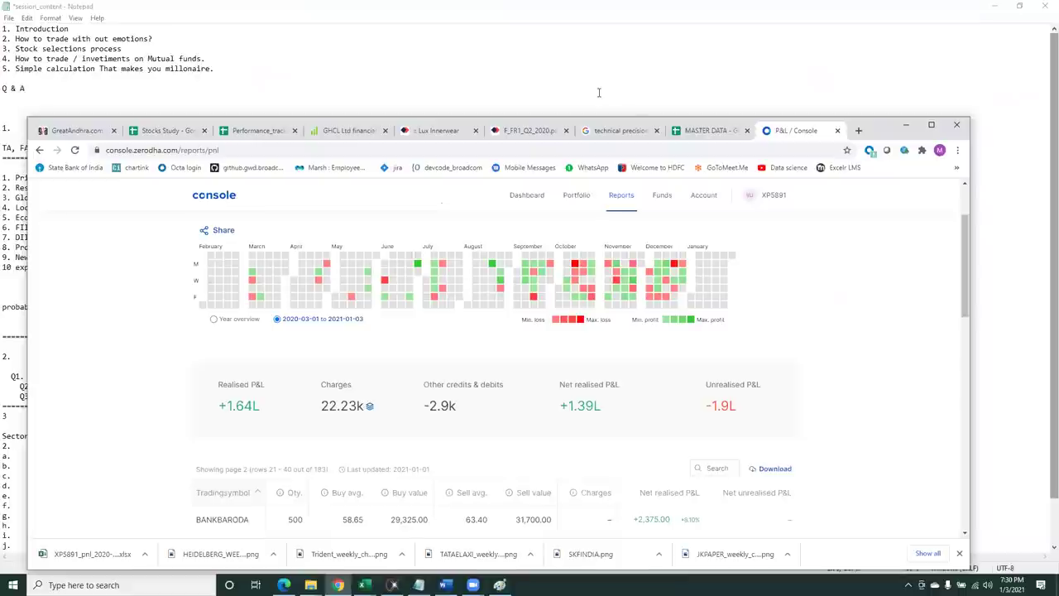
{"action": "left_click", "coordinate": [704, 130]}
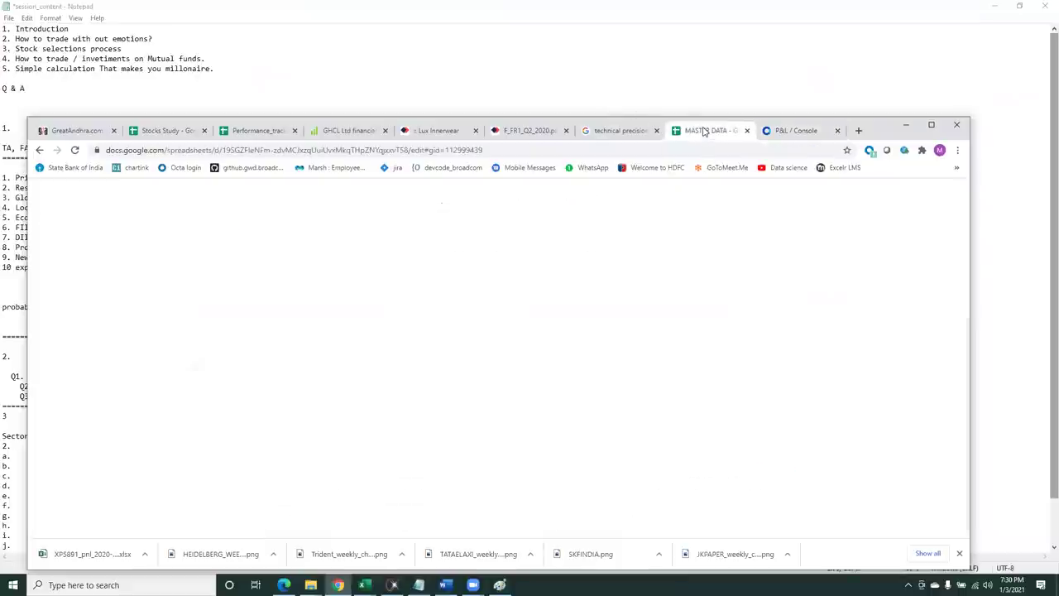
{"action": "left_click", "coordinate": [930, 128]}
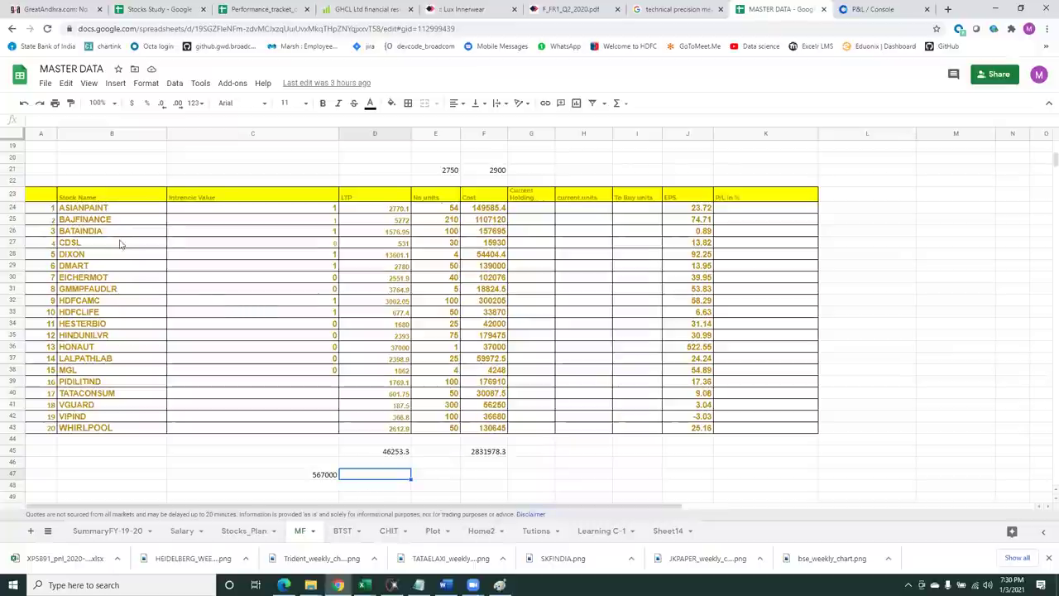
Go through the stock names in the MF sheet from ASIANPAINT to WHIRLPOOL.
{"action": "left_click", "coordinate": [91, 210]}
{"action": "key", "text": "Down"}
{"action": "key", "text": "Down"}
{"action": "key", "text": "Down"}
{"action": "key", "text": "Down"}
{"action": "key", "text": "Down"}
{"action": "key", "text": "Down"}
{"action": "key", "text": "Down"}
{"action": "key", "text": "Down"}
{"action": "key", "text": "Down"}
{"action": "key", "text": "Down"}
{"action": "key", "text": "Down"}
{"action": "key", "text": "Down"}
{"action": "key", "text": "Down"}
{"action": "key", "text": "Down"}
{"action": "key", "text": "Down"}
{"action": "key", "text": "Down"}
{"action": "key", "text": "Down"}
{"action": "key", "text": "Down"}
{"action": "key", "text": "Down"}
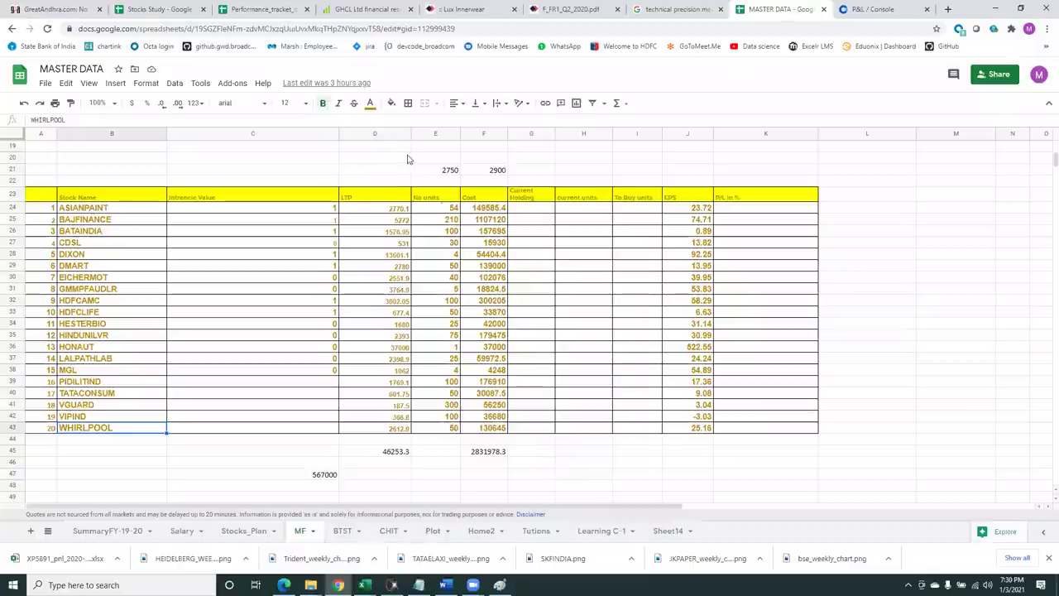
Review the number of units held for each stock from ASIANPAINT to WHIRLPOOL, and check the total below the Cost column.
{"action": "left_click", "coordinate": [435, 210]}
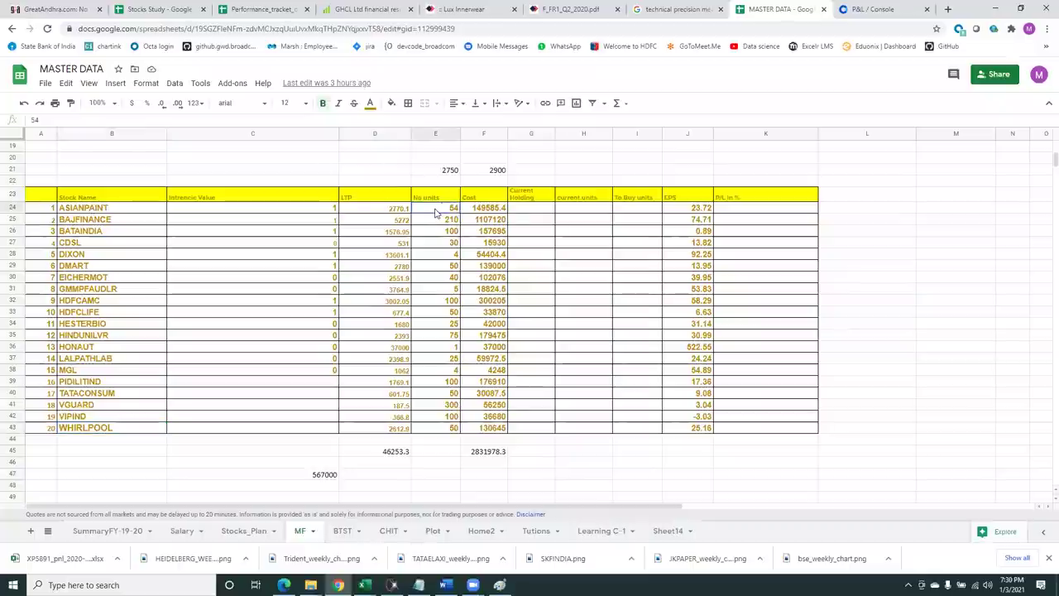
{"action": "key", "text": "Down"}
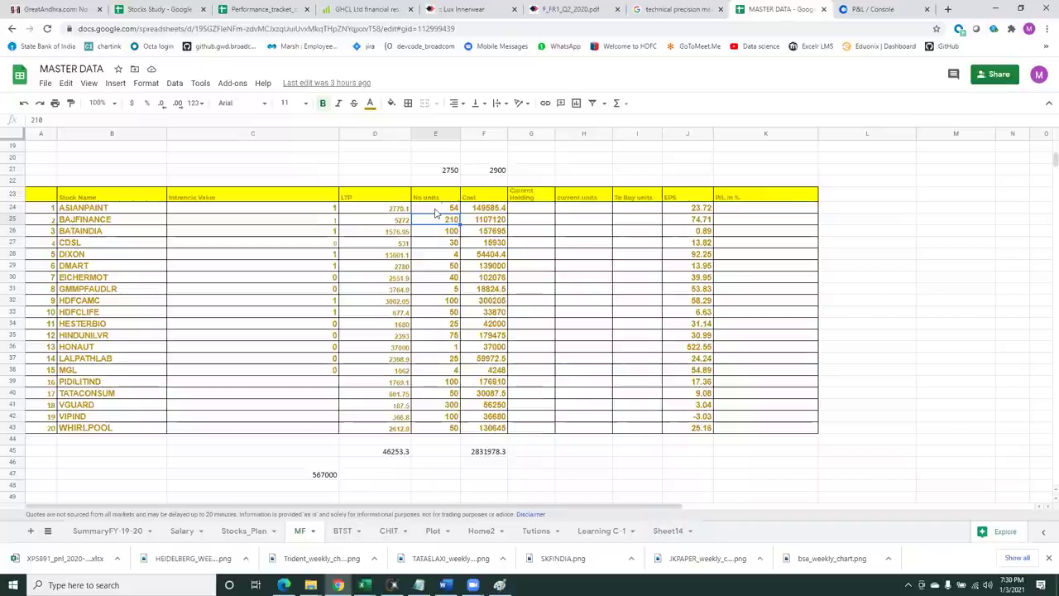
{"action": "key", "text": "Down"}
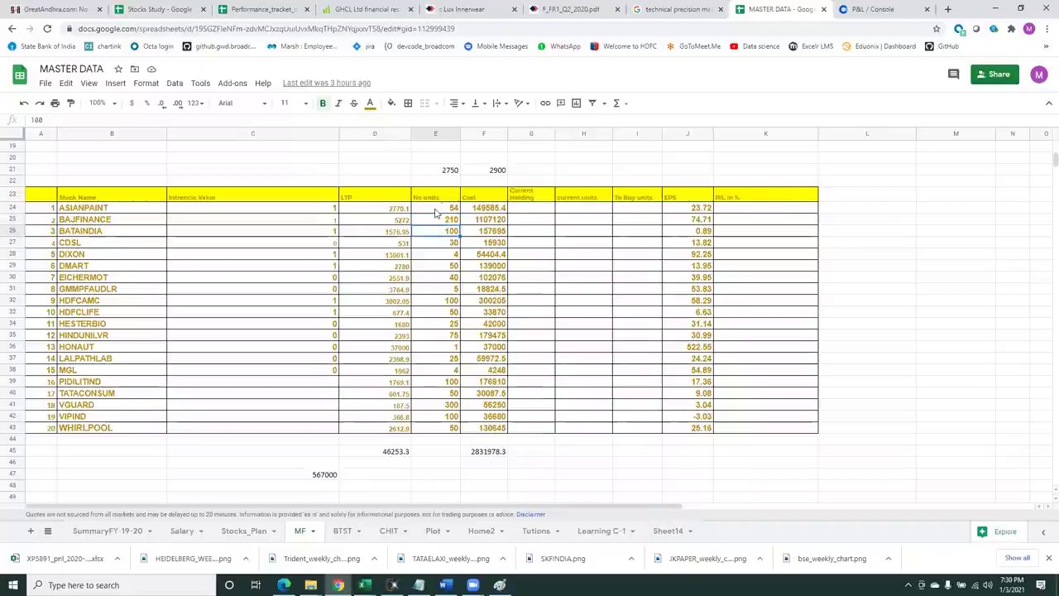
{"action": "key", "text": "Down"}
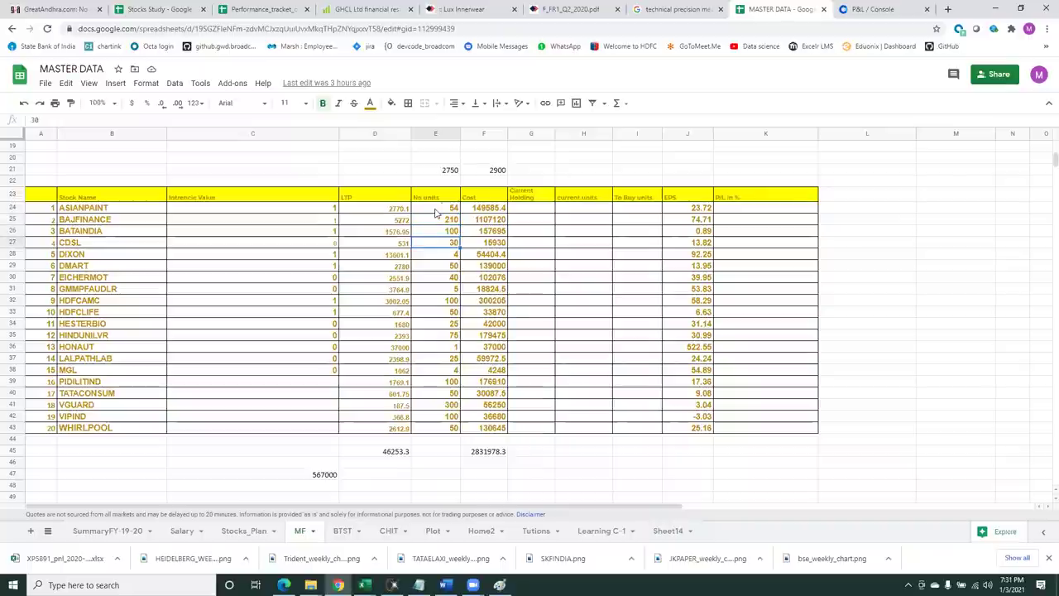
{"action": "key", "text": "Down"}
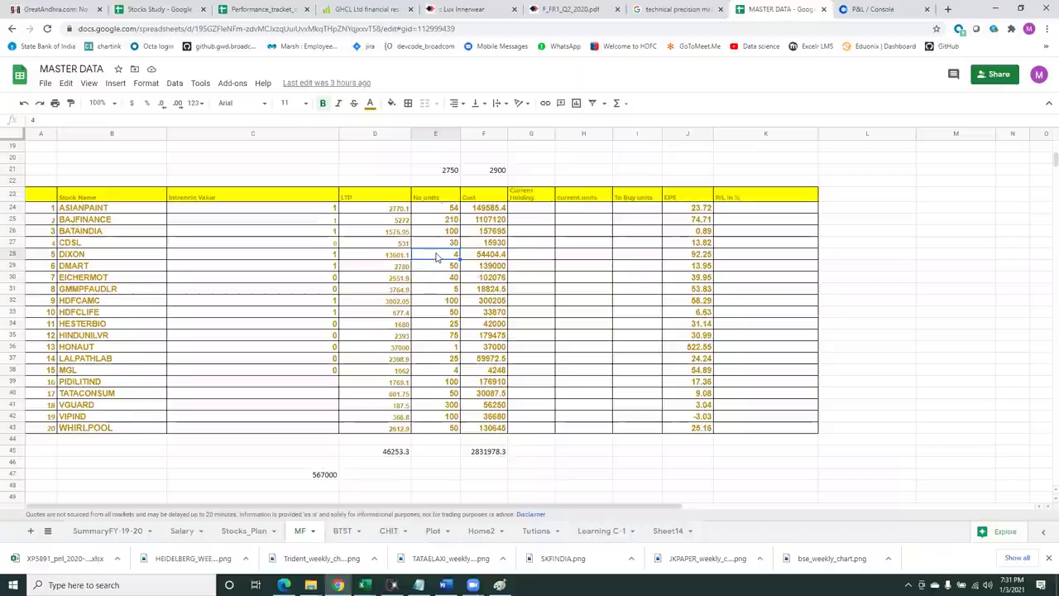
{"action": "left_click", "coordinate": [439, 269]}
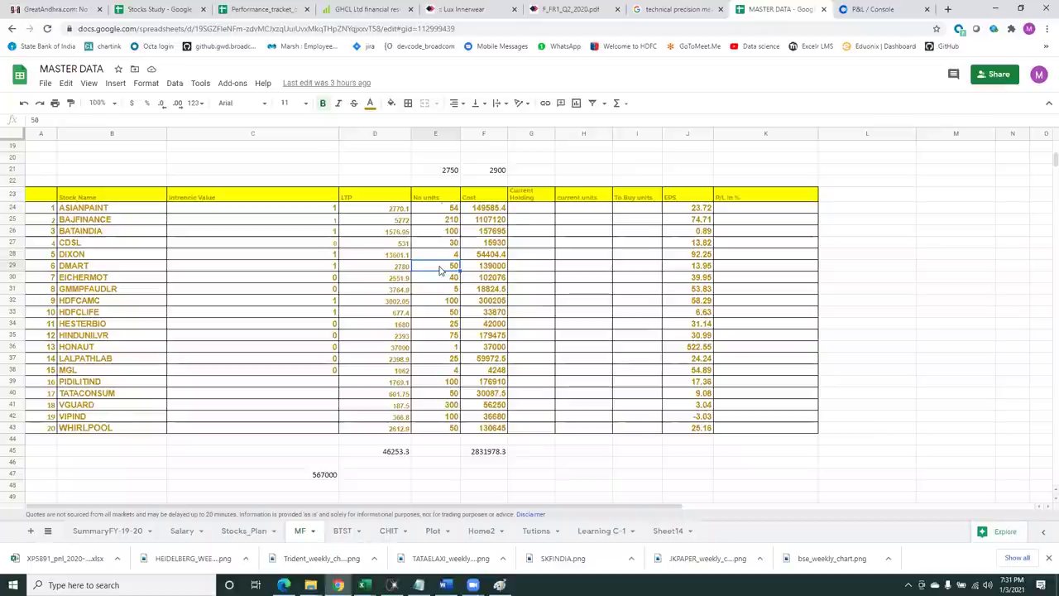
{"action": "key", "text": "Down"}
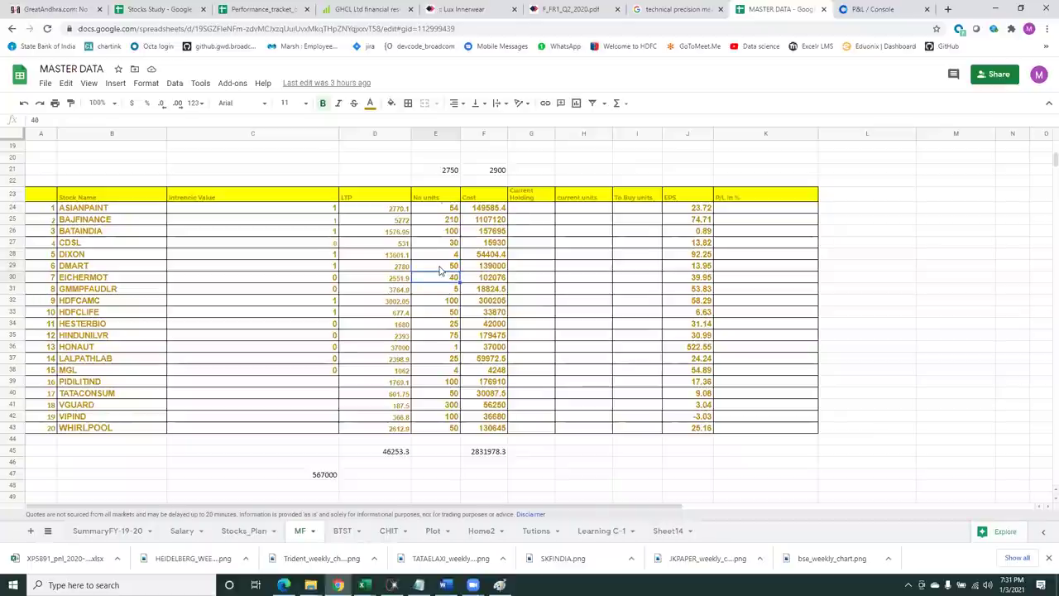
{"action": "key", "text": "Down"}
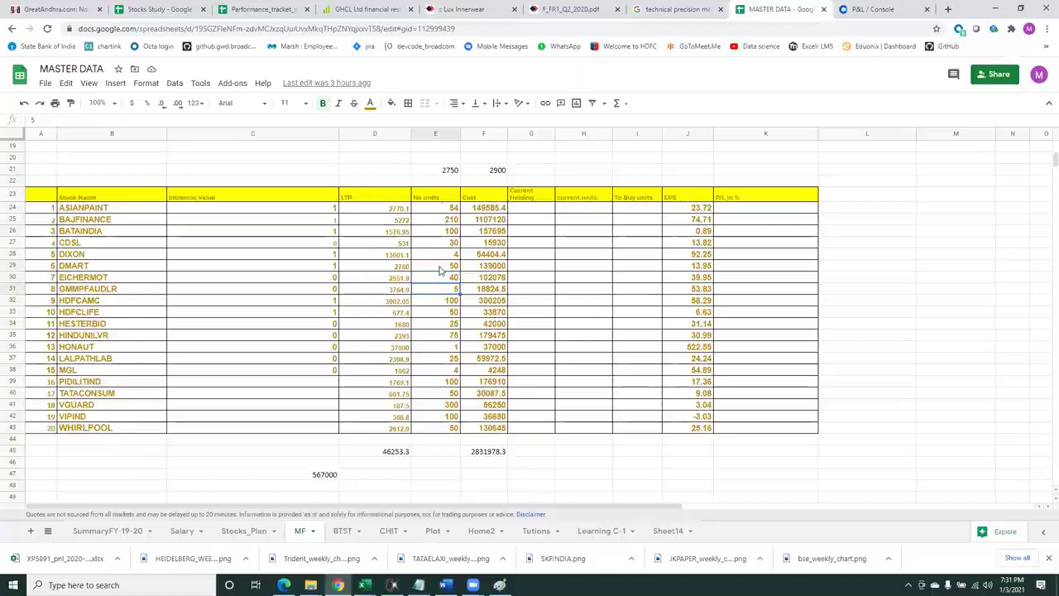
{"action": "key", "text": "Down"}
{"action": "key", "text": "Down"}
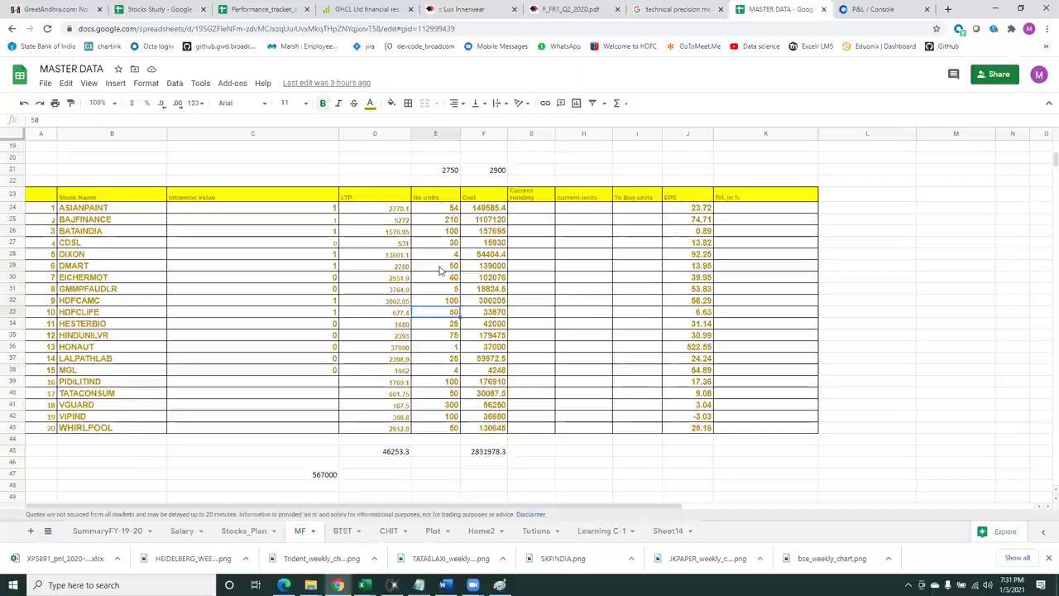
{"action": "key", "text": "Down"}
{"action": "key", "text": "Down"}
{"action": "key", "text": "Down"}
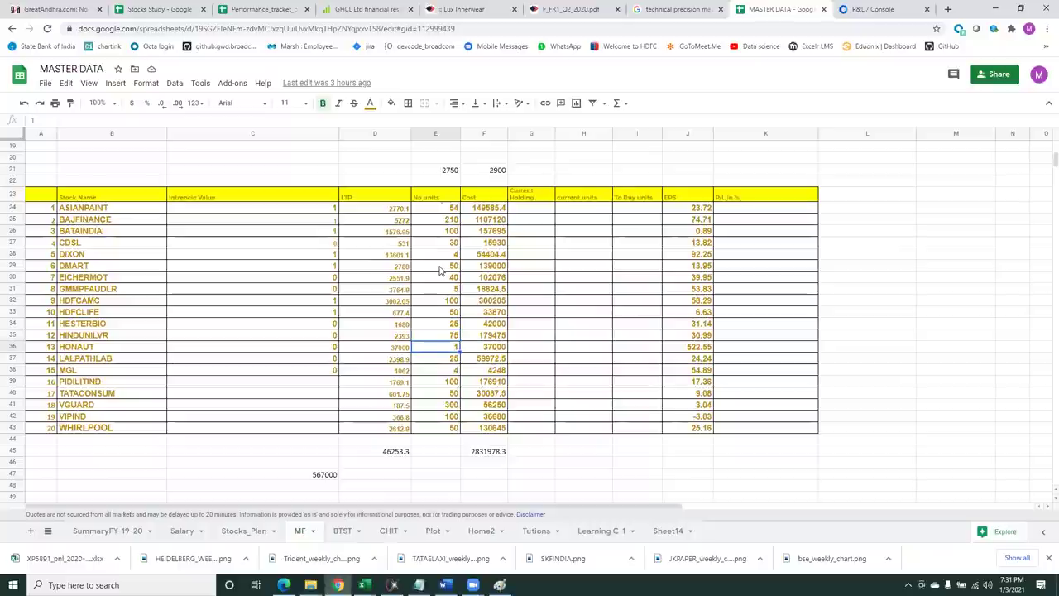
{"action": "key", "text": "Down"}
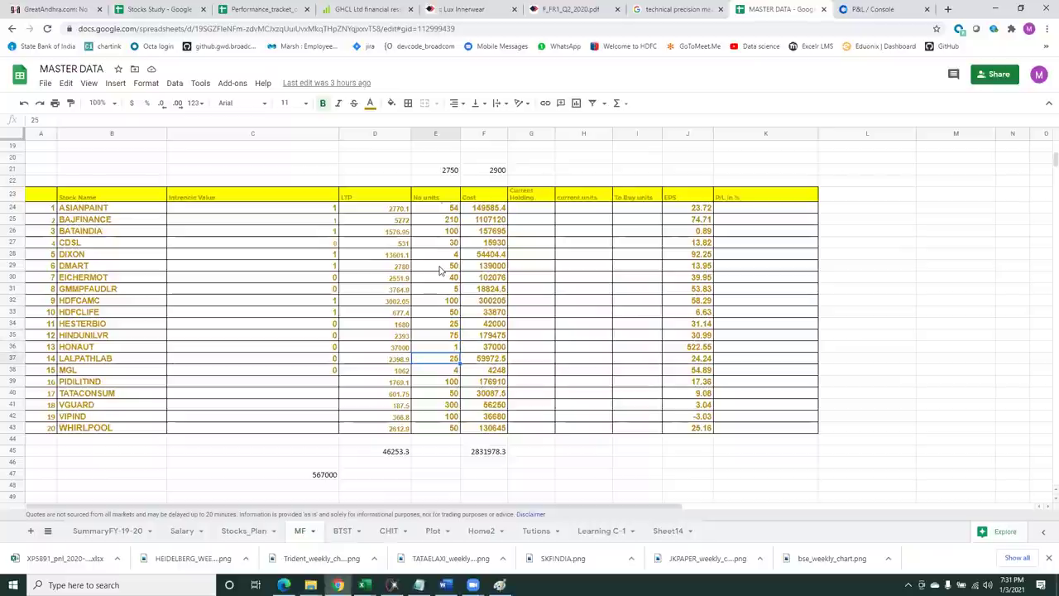
{"action": "key", "text": "Down"}
{"action": "key", "text": "Down"}
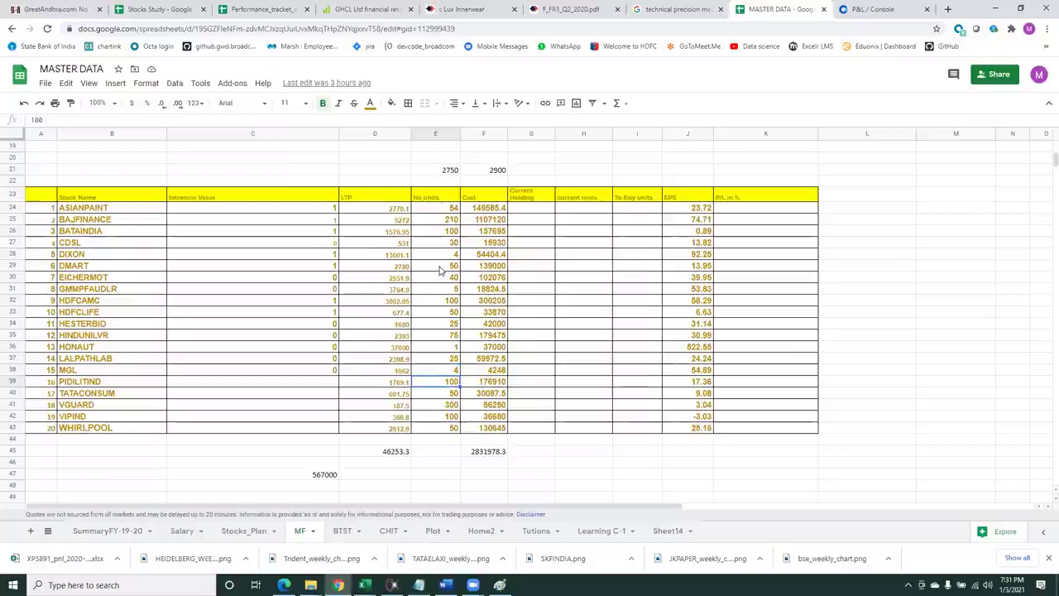
{"action": "key", "text": "Down"}
{"action": "key", "text": "Down"}
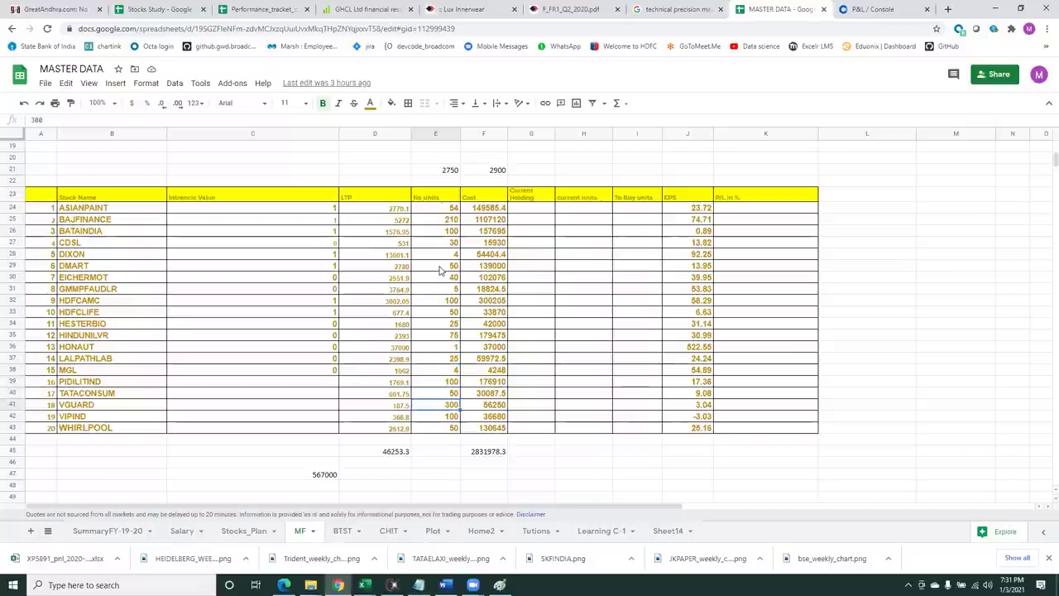
{"action": "key", "text": "Down"}
{"action": "key", "text": "Down"}
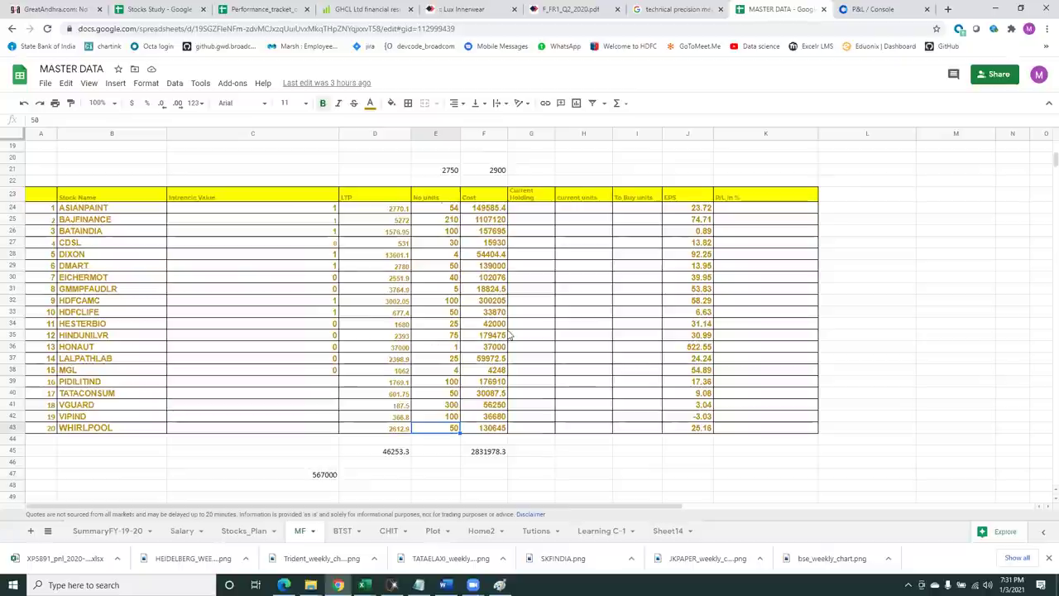
{"action": "left_click", "coordinate": [483, 451]}
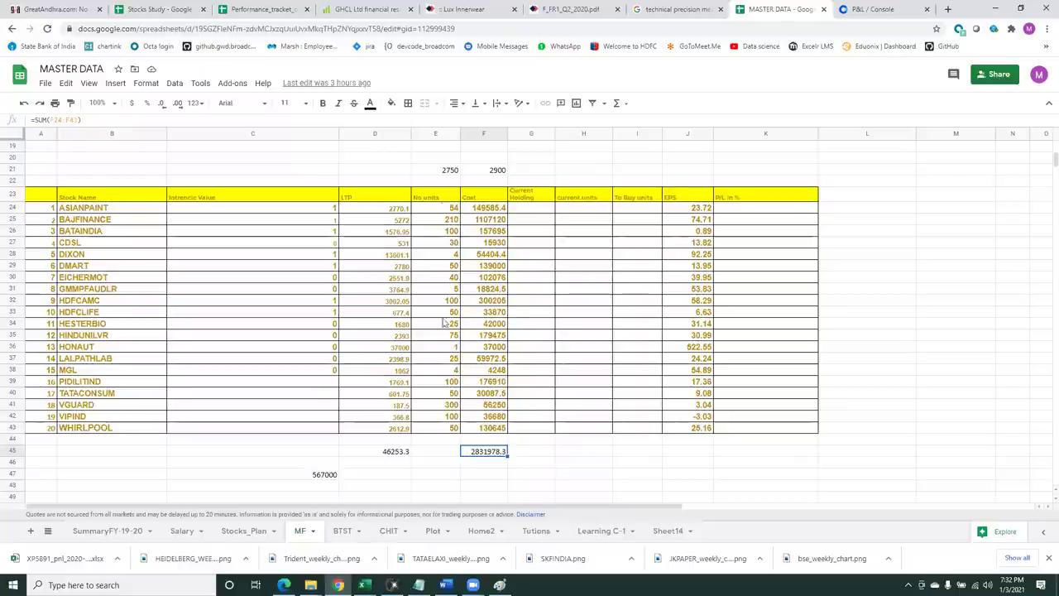
{"action": "left_click", "coordinate": [433, 222]}
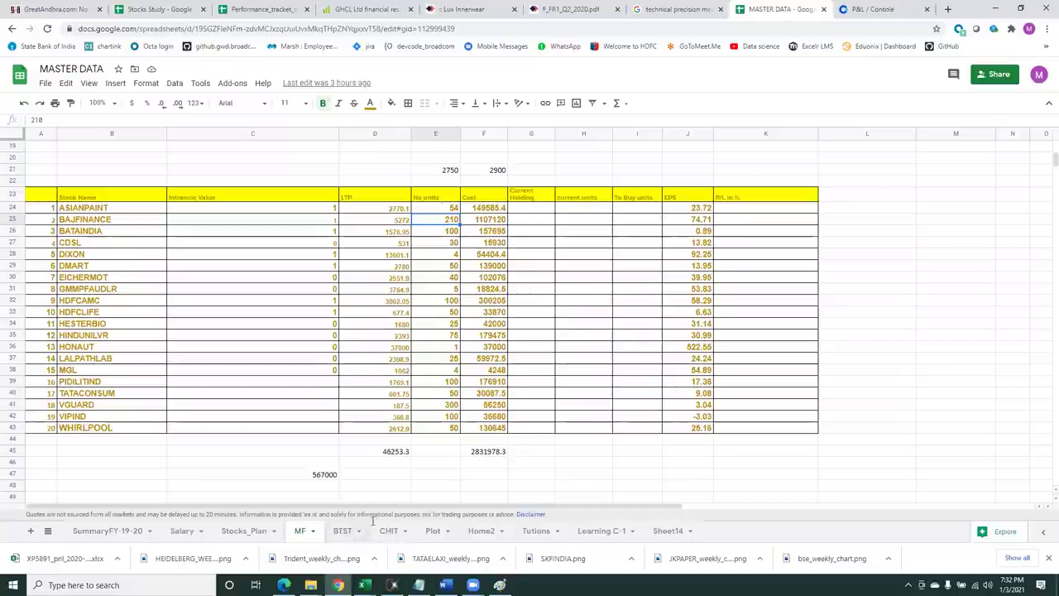
Open Sheet14 and go through the Total Amount column from its last row up to the heading.
{"action": "left_click", "coordinate": [662, 530]}
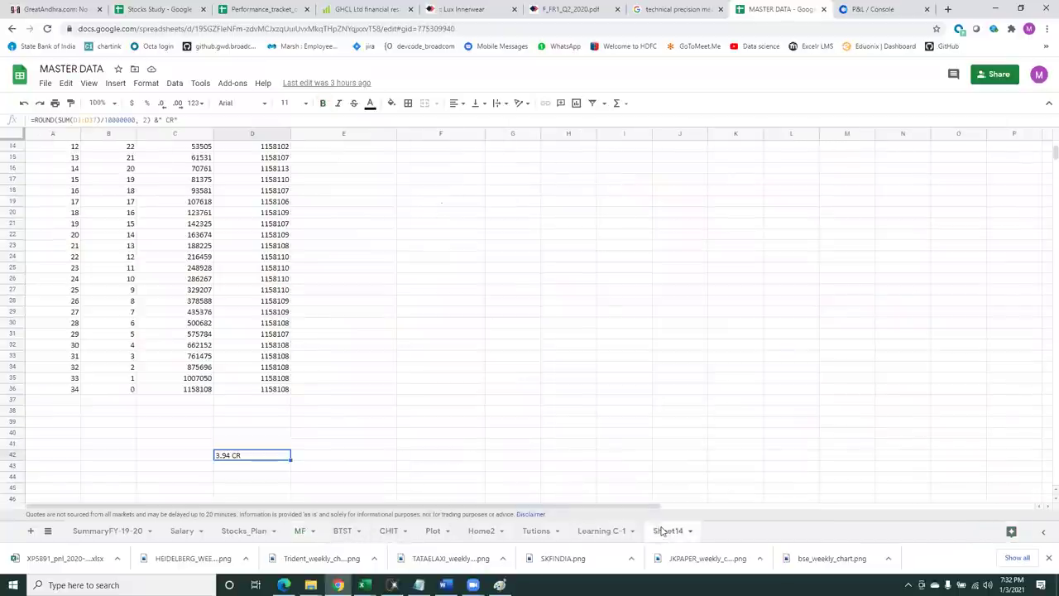
{"action": "left_click", "coordinate": [226, 390]}
{"action": "key", "text": "Up"}
{"action": "key", "text": "Up"}
{"action": "key", "text": "Up"}
{"action": "key", "text": "Up"}
{"action": "key", "text": "Up"}
{"action": "key", "text": "Up"}
{"action": "key", "text": "Up"}
{"action": "key", "text": "Up"}
{"action": "key", "text": "Up"}
{"action": "key", "text": "Up"}
{"action": "key", "text": "Up"}
{"action": "key", "text": "Up"}
{"action": "key", "text": "Up"}
{"action": "key", "text": "Up"}
{"action": "key", "text": "Up"}
{"action": "key", "text": "Up"}
{"action": "key", "text": "Up"}
{"action": "key", "text": "Up"}
{"action": "key", "text": "Up"}
{"action": "key", "text": "Up"}
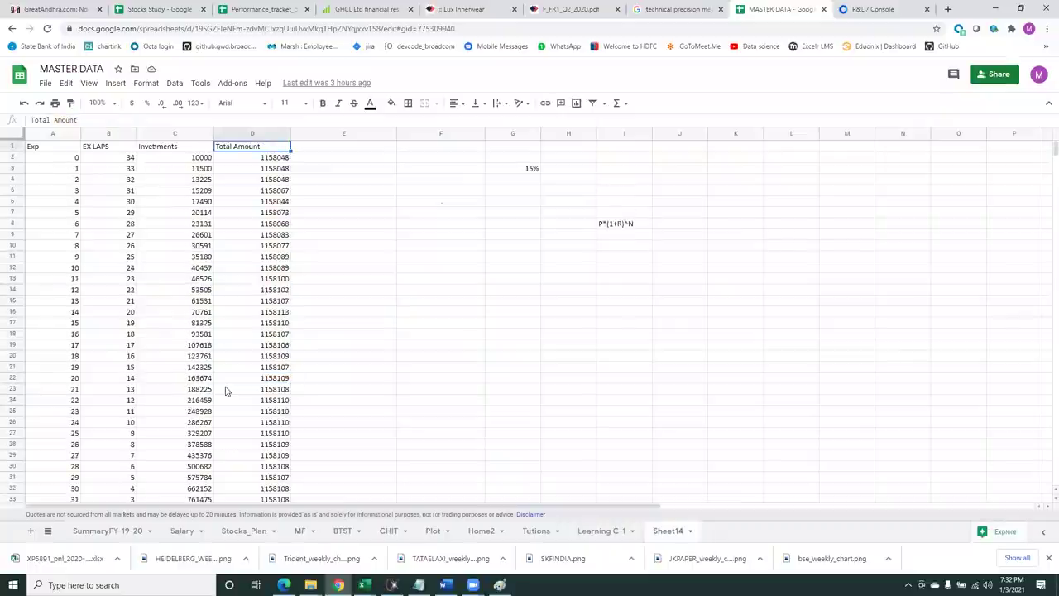
Enter 300000 in the empty cell K12 of Sheet14.
{"action": "key", "text": "Left"}
{"action": "key", "text": "Right"}
{"action": "key", "text": "Right"}
{"action": "key", "text": "Right"}
{"action": "key", "text": "Right"}
{"action": "key", "text": "Right"}
{"action": "key", "text": "Right"}
{"action": "key", "text": "Right"}
{"action": "key", "text": "Right"}
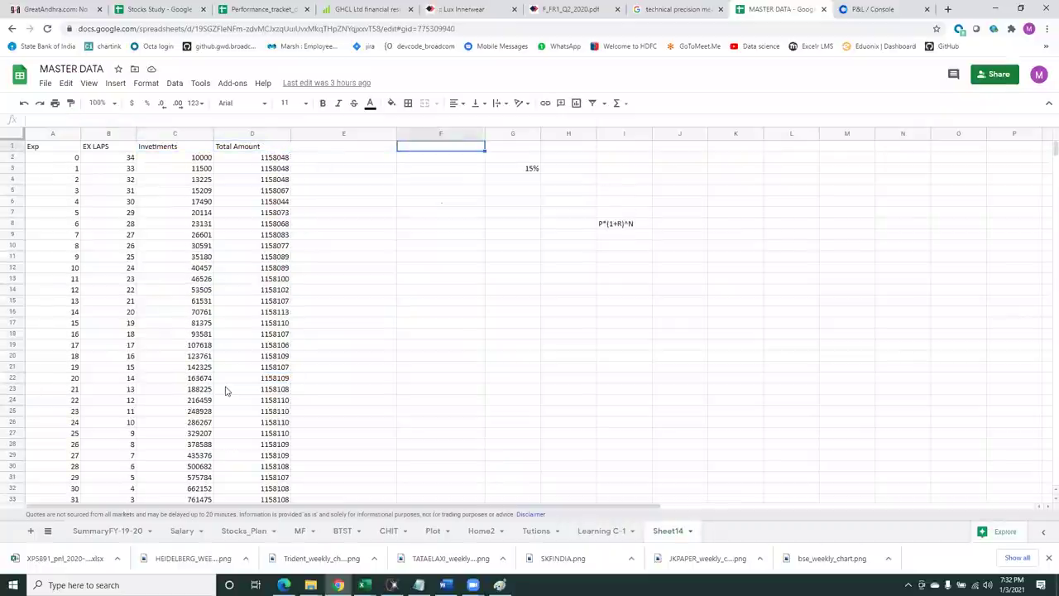
{"action": "key", "text": "Down"}
{"action": "key", "text": "Down"}
{"action": "key", "text": "Down"}
{"action": "key", "text": "Down"}
{"action": "key", "text": "Down"}
{"action": "key", "text": "Down"}
{"action": "key", "text": "Down"}
{"action": "key", "text": "Down"}
{"action": "key", "text": "Down"}
{"action": "key", "text": "Down"}
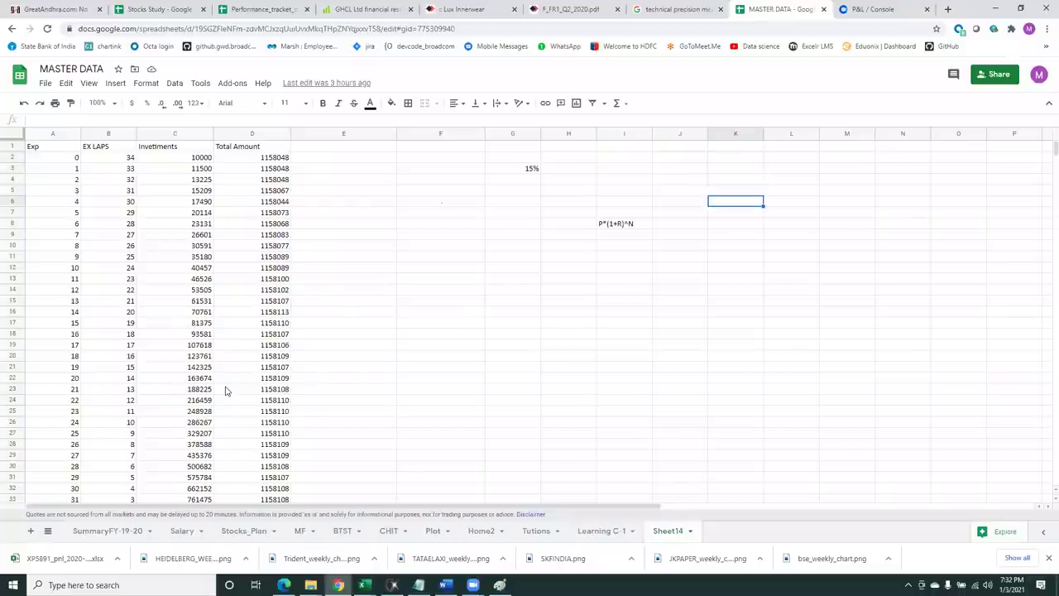
{"action": "key", "text": "Down"}
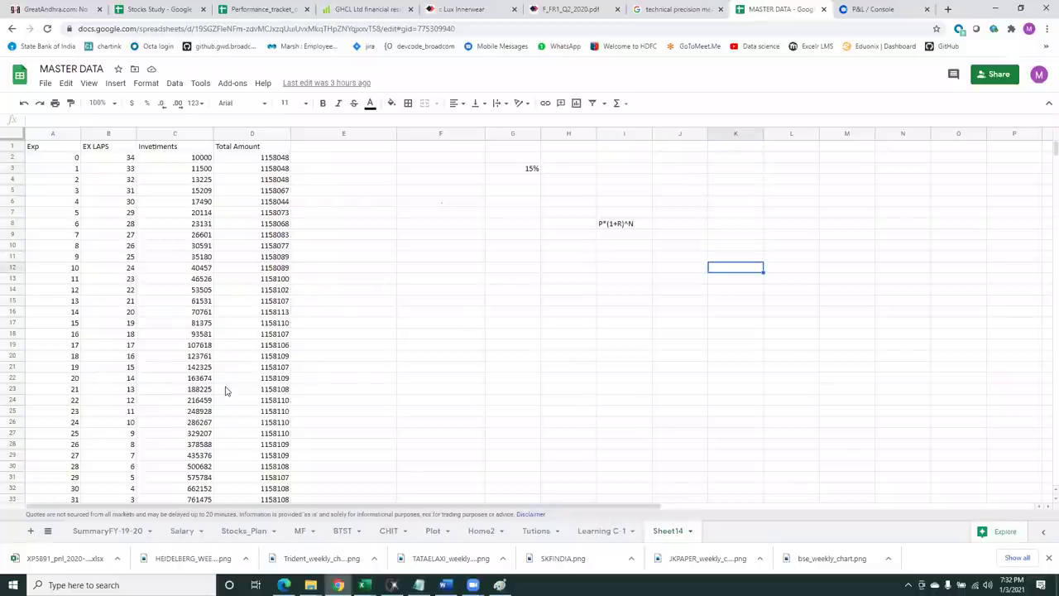
{"action": "type", "text": "30000"}
{"action": "key", "text": "Return"}
{"action": "key", "text": "Up"}
{"action": "key", "text": "F2"}
{"action": "type", "text": "00"}
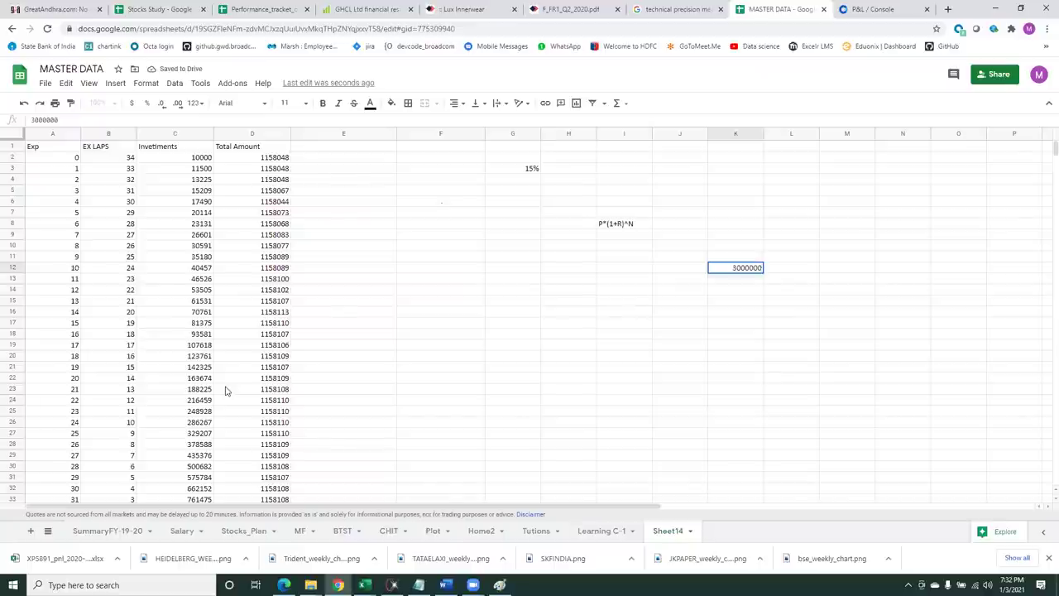
{"action": "key", "text": "BackSpace"}
{"action": "key", "text": "Return"}
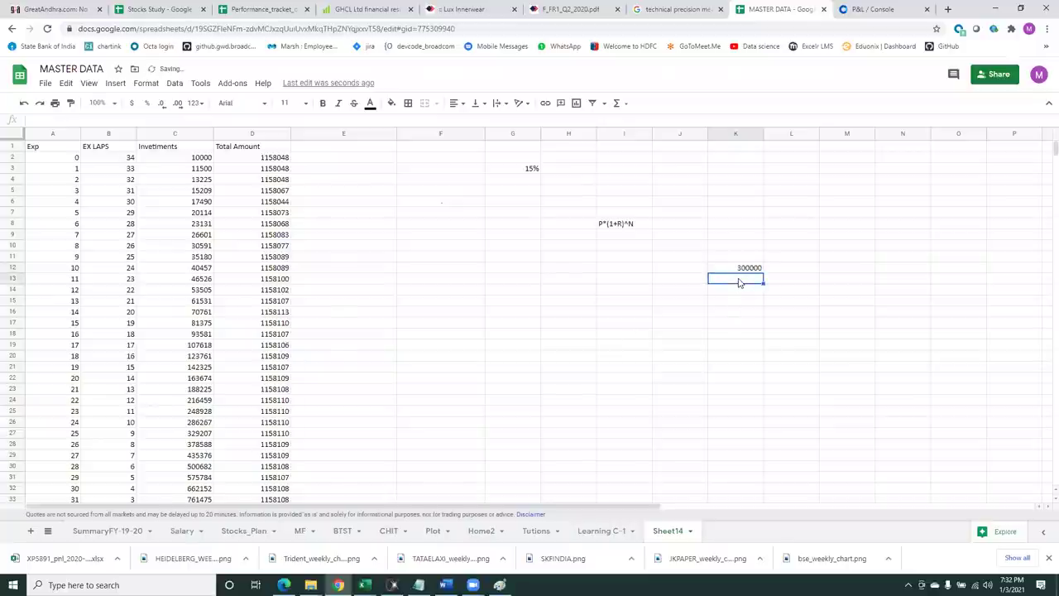
Compare the amount in K12 with the first investment value in C2.
{"action": "left_click", "coordinate": [735, 271]}
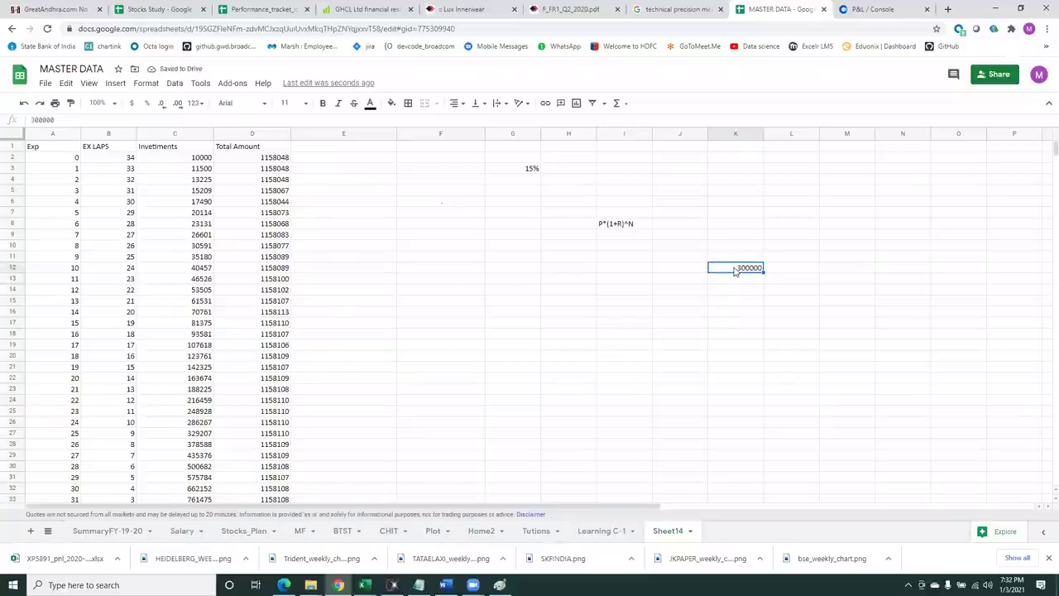
{"action": "left_click", "coordinate": [179, 160]}
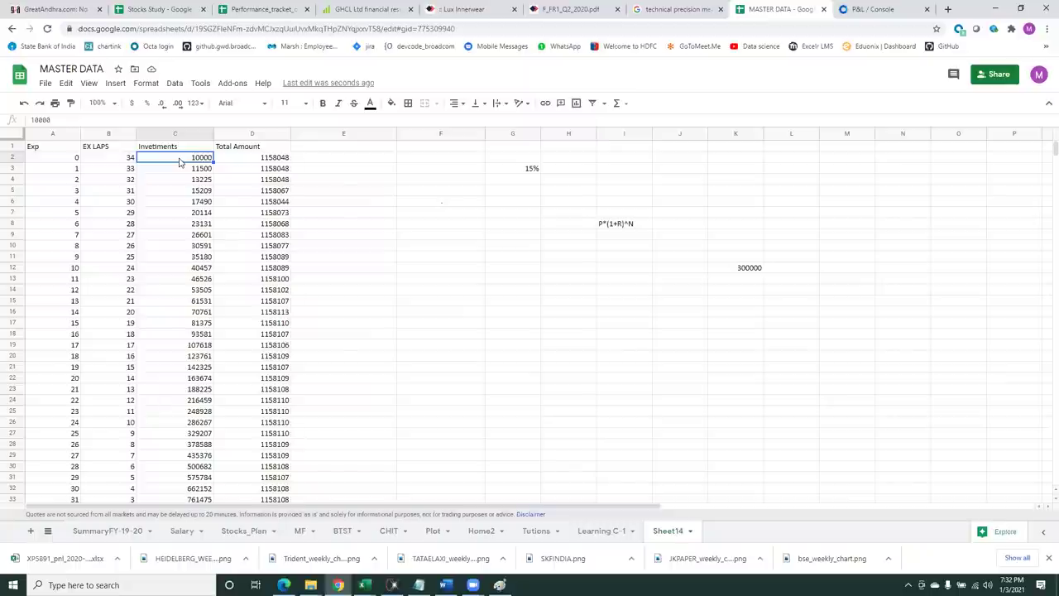
{"action": "left_click", "coordinate": [735, 269]}
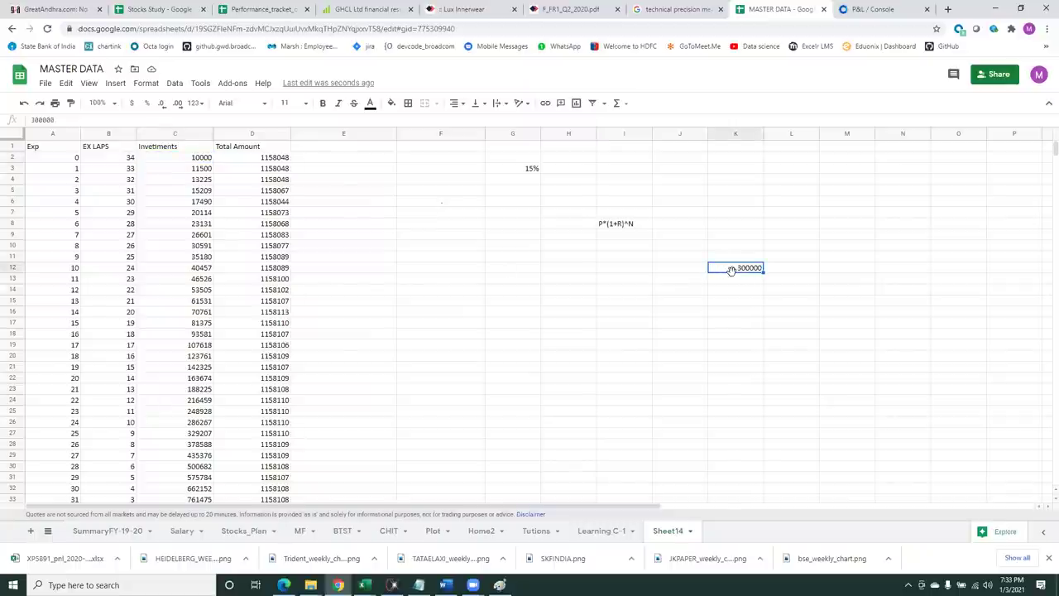
{"action": "left_click", "coordinate": [189, 160]}
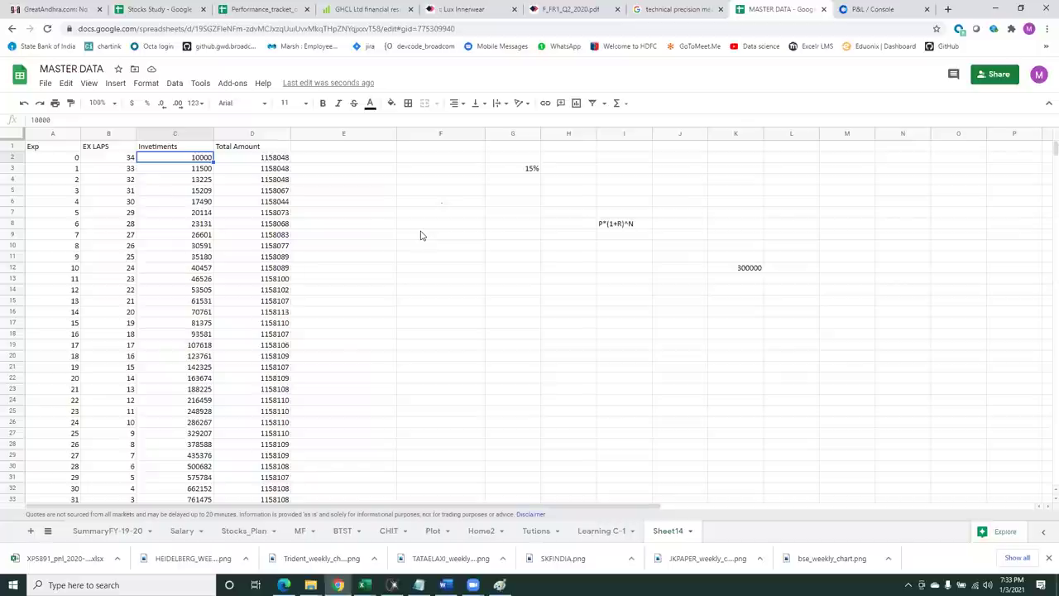
Go through the years in the Exp column from the first value down past the last row and back up.
{"action": "left_click", "coordinate": [60, 159]}
{"action": "key", "text": "Down"}
{"action": "key", "text": "Down"}
{"action": "key", "text": "Down"}
{"action": "key", "text": "Down"}
{"action": "key", "text": "Down"}
{"action": "key", "text": "Down"}
{"action": "key", "text": "Down"}
{"action": "key", "text": "Down"}
{"action": "key", "text": "Down"}
{"action": "key", "text": "Down"}
{"action": "key", "text": "Down"}
{"action": "key", "text": "Down"}
{"action": "key", "text": "Down"}
{"action": "key", "text": "Down"}
{"action": "key", "text": "Down"}
{"action": "key", "text": "Down"}
{"action": "key", "text": "Down"}
{"action": "key", "text": "Down"}
{"action": "key", "text": "Down"}
{"action": "key", "text": "Down"}
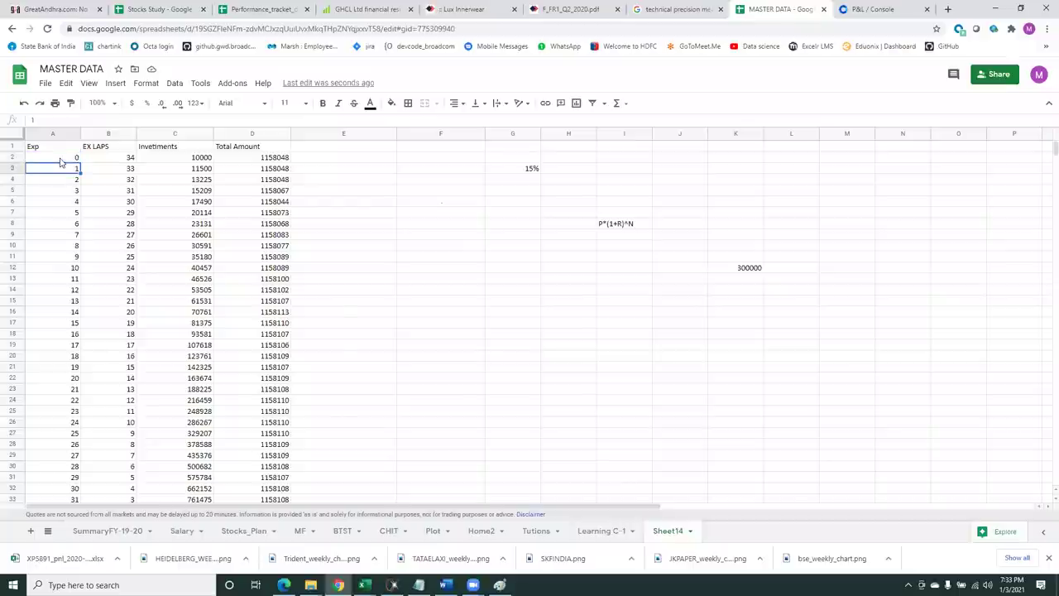
{"action": "key", "text": "Down"}
{"action": "key", "text": "Down"}
{"action": "key", "text": "Down"}
{"action": "key", "text": "Down"}
{"action": "key", "text": "Down"}
{"action": "key", "text": "Down"}
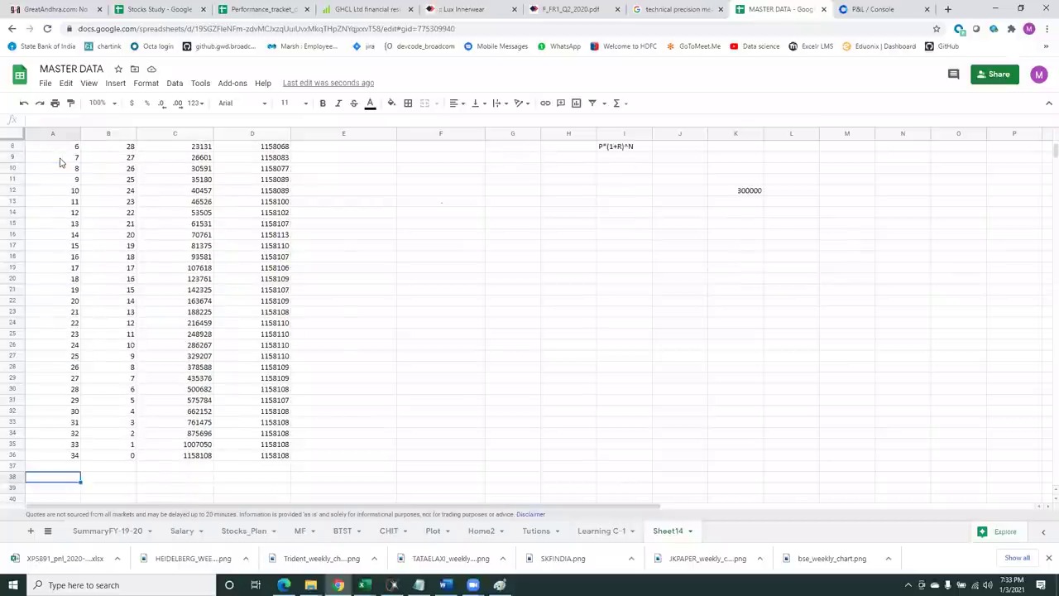
{"action": "key", "text": "Up"}
{"action": "key", "text": "Up"}
{"action": "key", "text": "Up"}
{"action": "key", "text": "Up"}
{"action": "key", "text": "Up"}
{"action": "key", "text": "Up"}
{"action": "key", "text": "Up"}
{"action": "key", "text": "Up"}
{"action": "key", "text": "Up"}
{"action": "key", "text": "Up"}
{"action": "key", "text": "Up"}
{"action": "key", "text": "Up"}
{"action": "key", "text": "Up"}
{"action": "key", "text": "Up"}
{"action": "key", "text": "Up"}
{"action": "key", "text": "Up"}
{"action": "key", "text": "Up"}
{"action": "key", "text": "Up"}
{"action": "key", "text": "Up"}
{"action": "key", "text": "Up"}
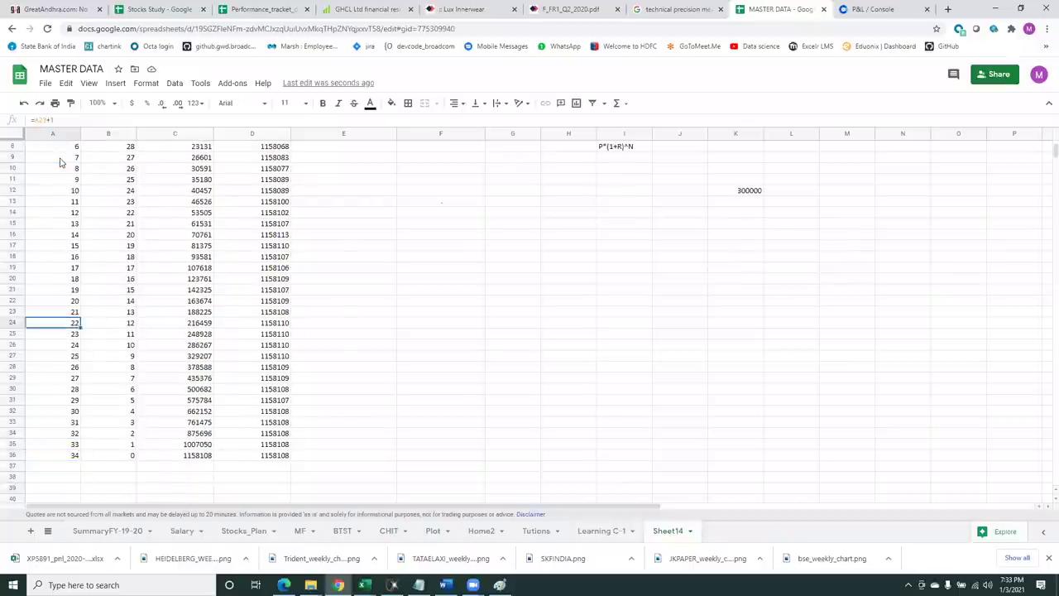
{"action": "key", "text": "Down"}
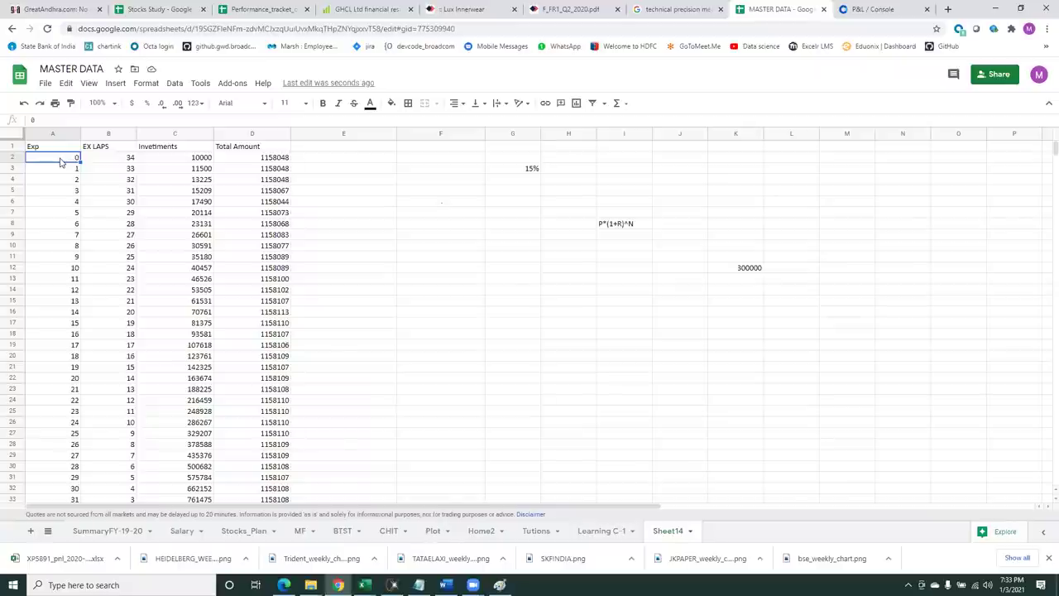
Review the Exp column a second time, from A2 down to the last year in A36 and back to A2.
{"action": "key", "text": "Down"}
{"action": "key", "text": "Down"}
{"action": "key", "text": "Down"}
{"action": "key", "text": "Down"}
{"action": "key", "text": "Down"}
{"action": "key", "text": "Down"}
{"action": "key", "text": "Down"}
{"action": "key", "text": "Down"}
{"action": "key", "text": "Down"}
{"action": "key", "text": "Down"}
{"action": "key", "text": "Down"}
{"action": "key", "text": "Down"}
{"action": "key", "text": "Down"}
{"action": "key", "text": "Down"}
{"action": "key", "text": "Down"}
{"action": "key", "text": "Down"}
{"action": "key", "text": "Down"}
{"action": "key", "text": "Down"}
{"action": "key", "text": "Down"}
{"action": "key", "text": "Down"}
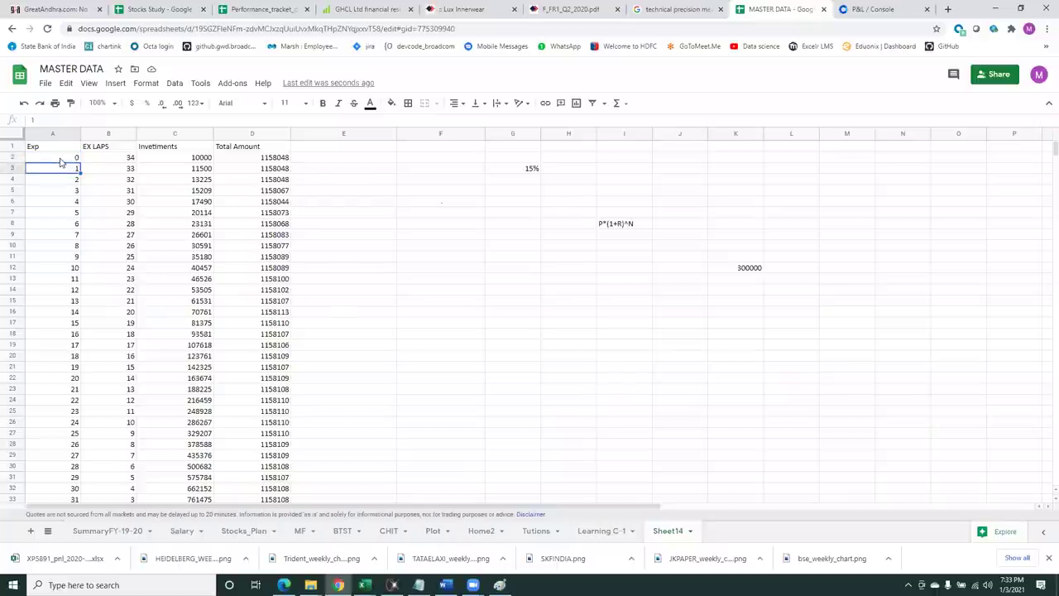
{"action": "key", "text": "Down"}
{"action": "key", "text": "Down"}
{"action": "key", "text": "Down"}
{"action": "key", "text": "Down"}
{"action": "key", "text": "Down"}
{"action": "key", "text": "Down"}
{"action": "key", "text": "Up"}
{"action": "key", "text": "Up"}
{"action": "key", "text": "Up"}
{"action": "key", "text": "Up"}
{"action": "key", "text": "Up"}
{"action": "key", "text": "Up"}
{"action": "key", "text": "Up"}
{"action": "key", "text": "Up"}
{"action": "key", "text": "Up"}
{"action": "key", "text": "Up"}
{"action": "key", "text": "Up"}
{"action": "key", "text": "Up"}
{"action": "key", "text": "Up"}
{"action": "key", "text": "Up"}
{"action": "key", "text": "Up"}
{"action": "key", "text": "Up"}
{"action": "key", "text": "Up"}
{"action": "key", "text": "Up"}
{"action": "key", "text": "Up"}
{"action": "key", "text": "Up"}
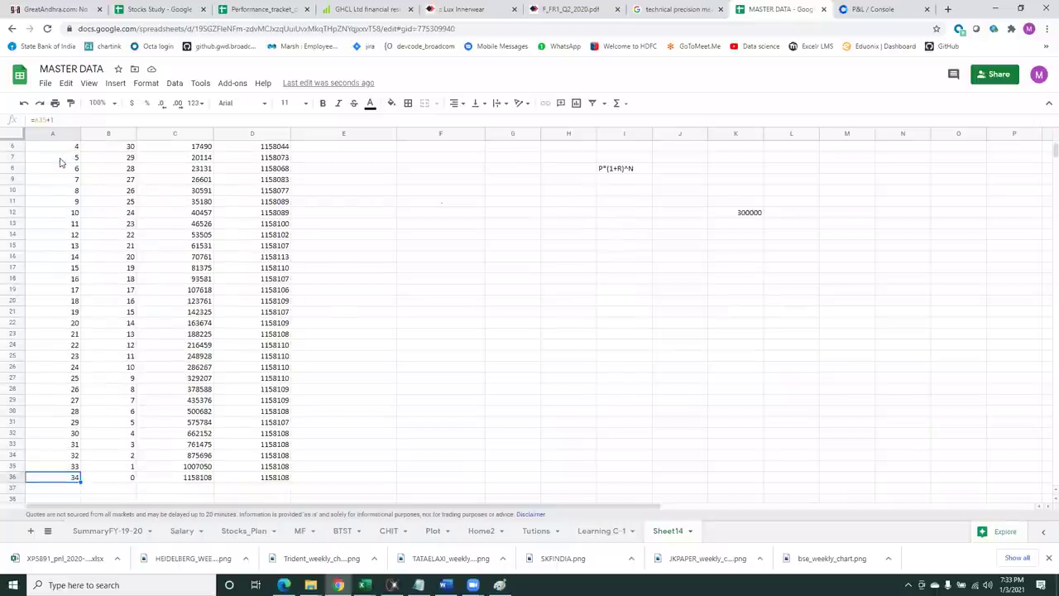
{"action": "key", "text": "Up"}
{"action": "key", "text": "Up"}
{"action": "key", "text": "Up"}
{"action": "key", "text": "Up"}
{"action": "key", "text": "Up"}
{"action": "key", "text": "Up"}
{"action": "key", "text": "Up"}
{"action": "key", "text": "Up"}
{"action": "key", "text": "Up"}
{"action": "key", "text": "Up"}
{"action": "key", "text": "Up"}
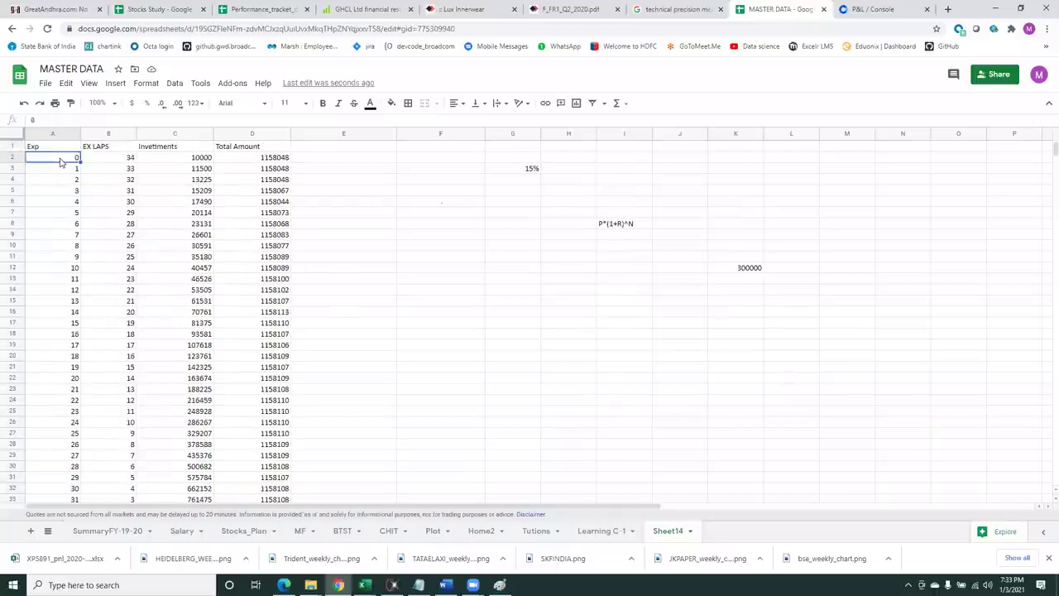
Check the first EX LAPS and investment values in row 2, and set the growth rate in G3 to 6%.
{"action": "key", "text": "Right"}
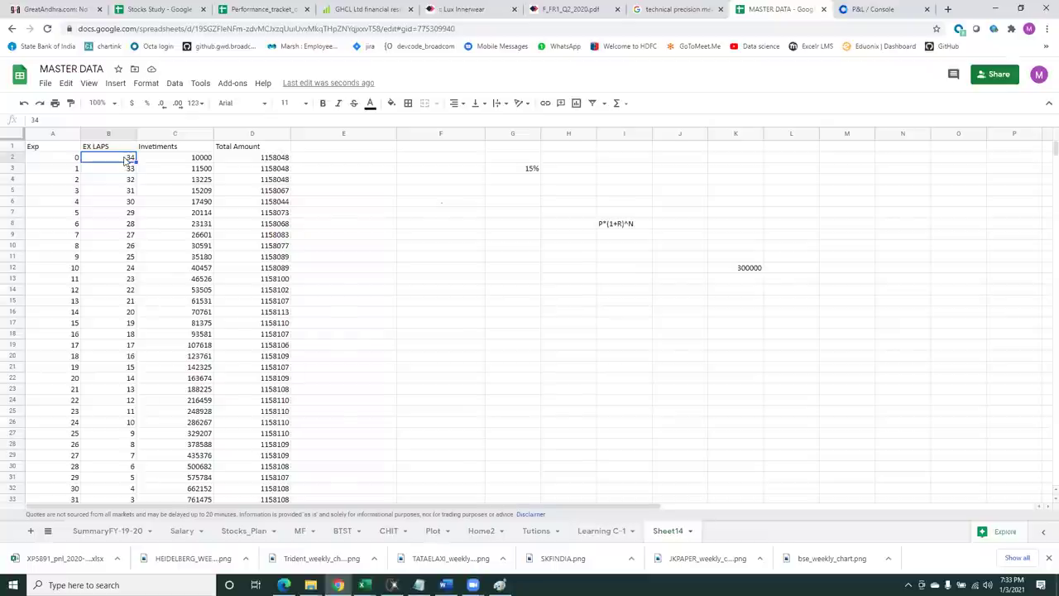
{"action": "left_click", "coordinate": [179, 163]}
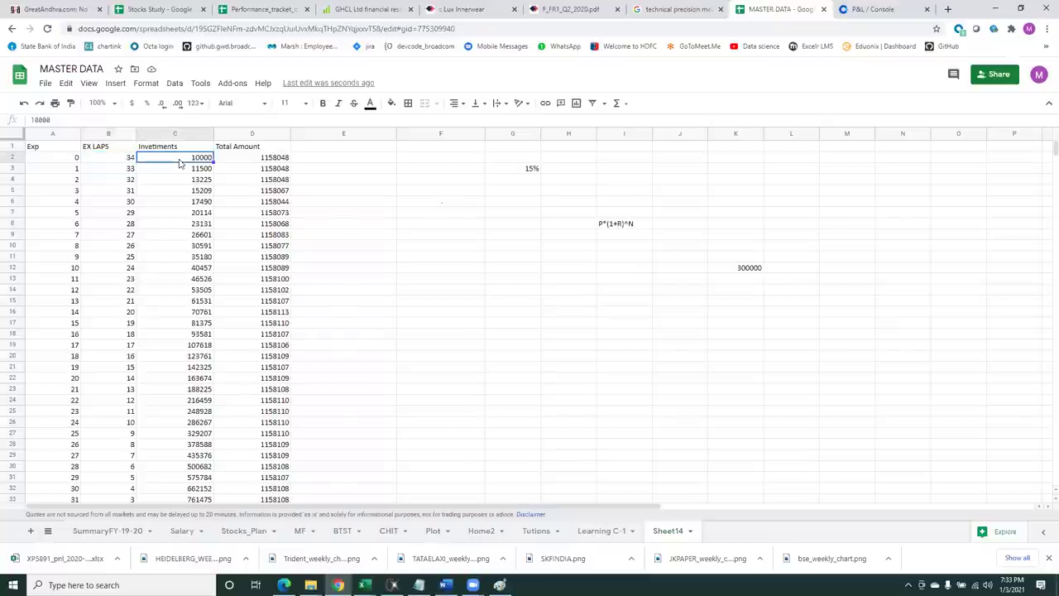
{"action": "left_click", "coordinate": [517, 172]}
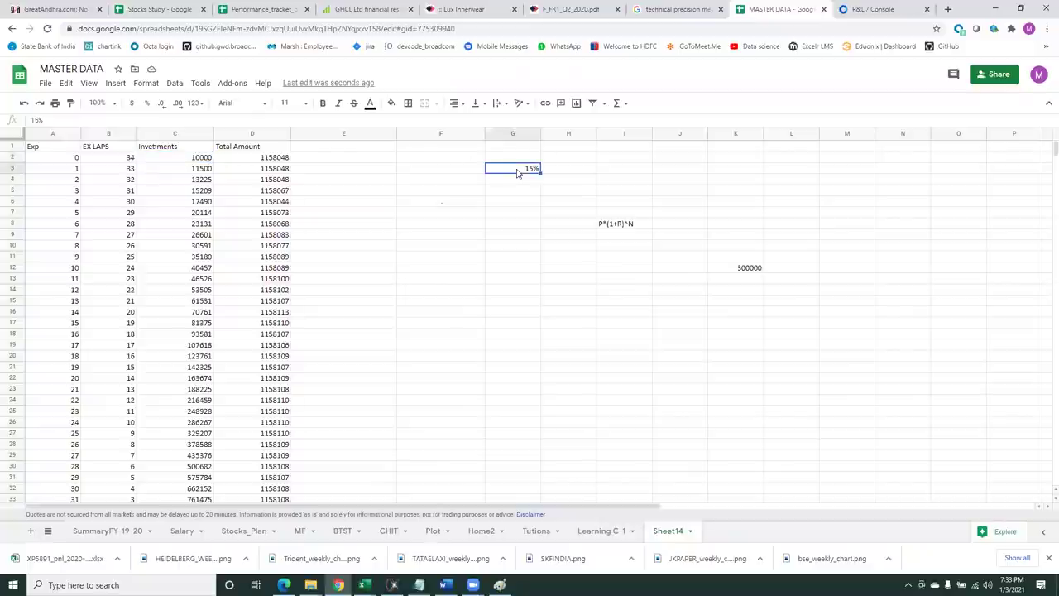
{"action": "type", "text": "6"}
{"action": "key", "text": "Return"}
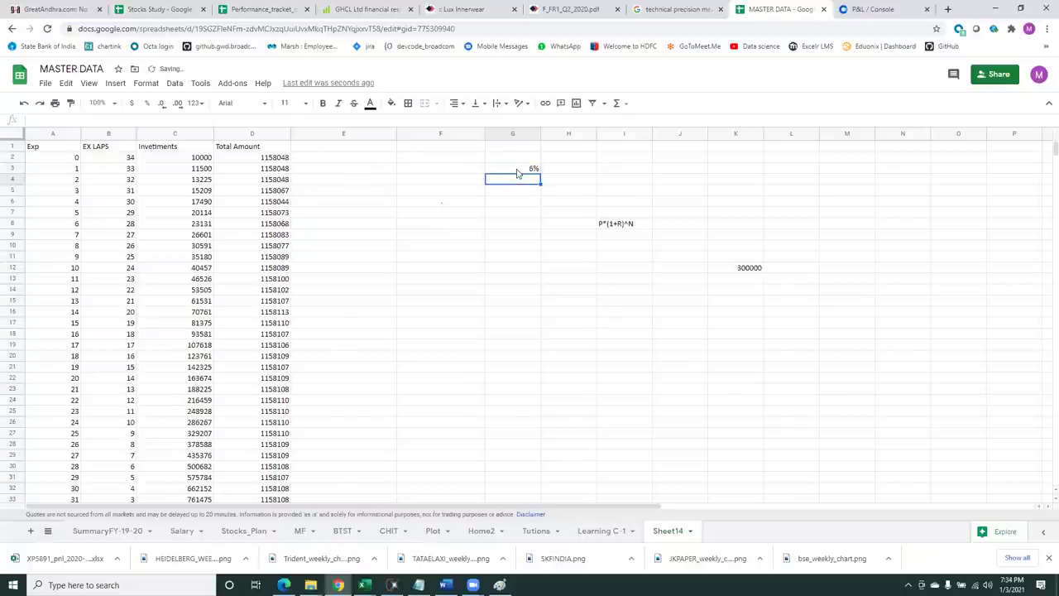
Examine the remaining years in B2, the investment in C2, the rate in G3 and the resulting total in D2.
{"action": "left_click", "coordinate": [124, 159]}
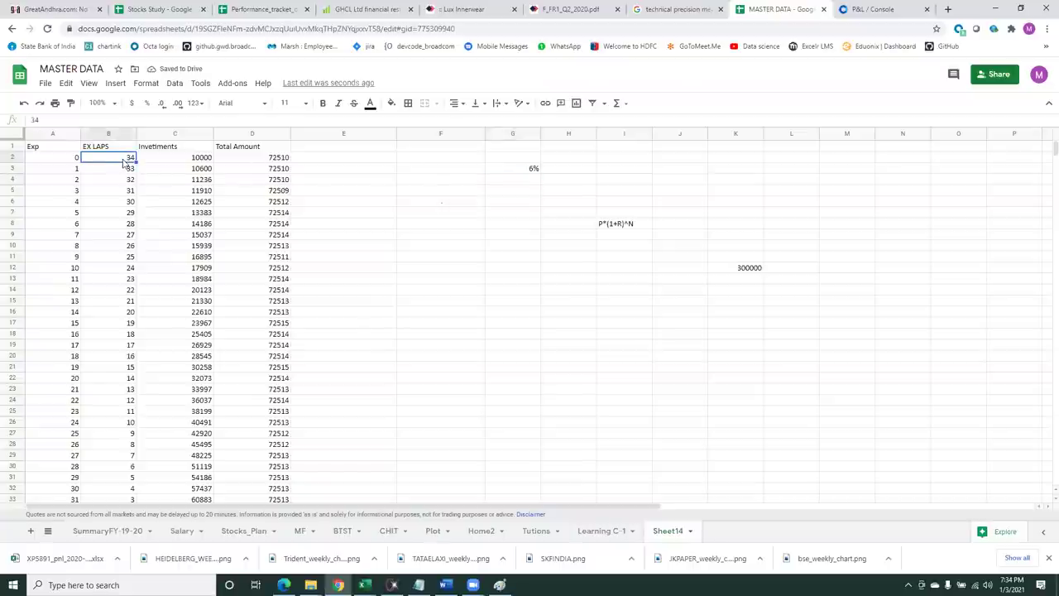
{"action": "left_click", "coordinate": [174, 162]}
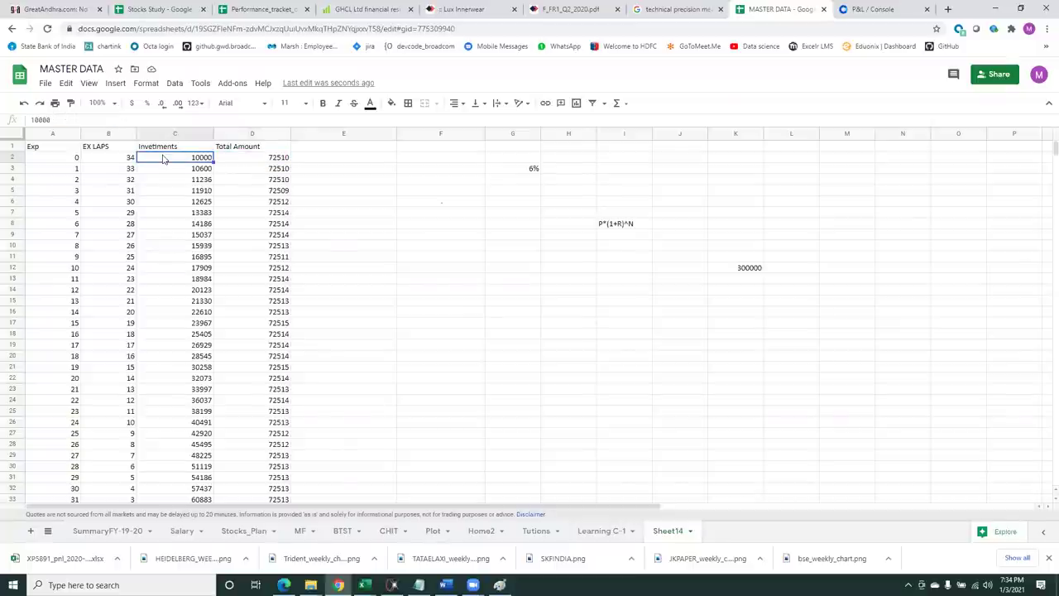
{"action": "left_click", "coordinate": [510, 171]}
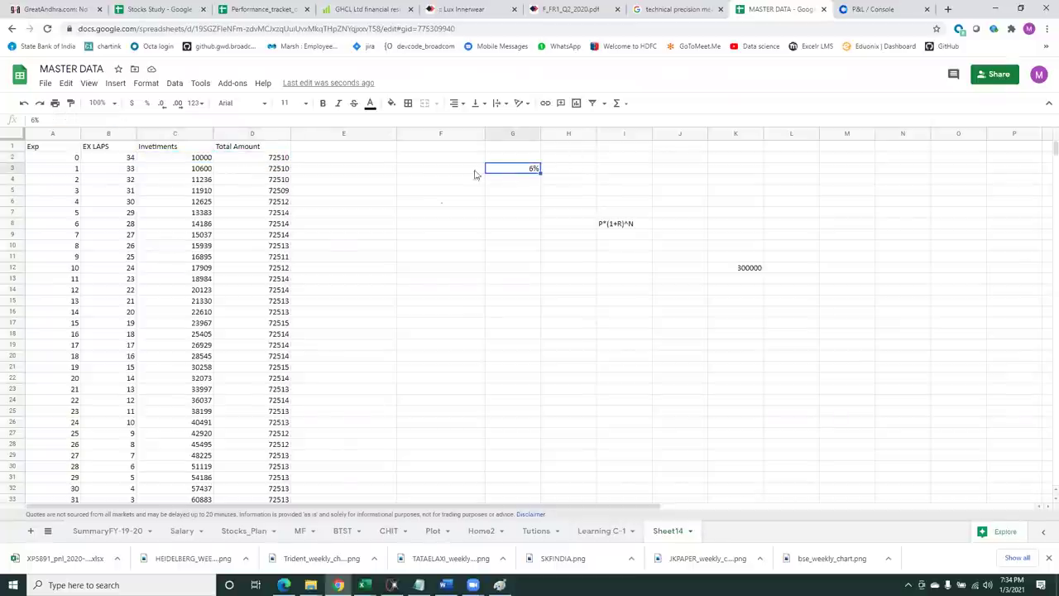
{"action": "left_click", "coordinate": [254, 160]}
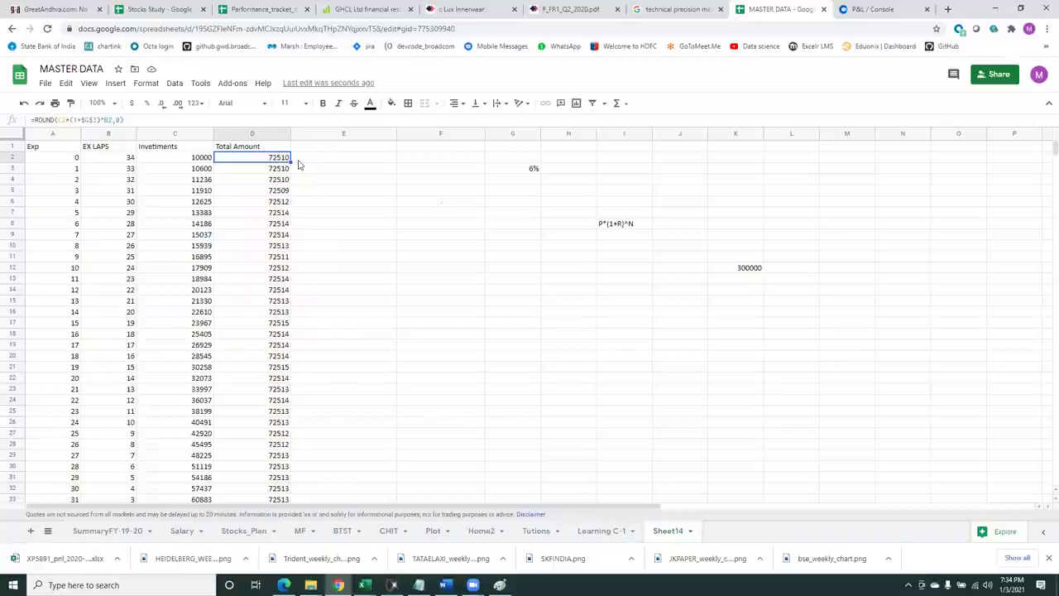
Set the growth rate in G3 to 10% and check the first Total Amount value in D2.
{"action": "left_click", "coordinate": [516, 173]}
{"action": "type", "text": "10"}
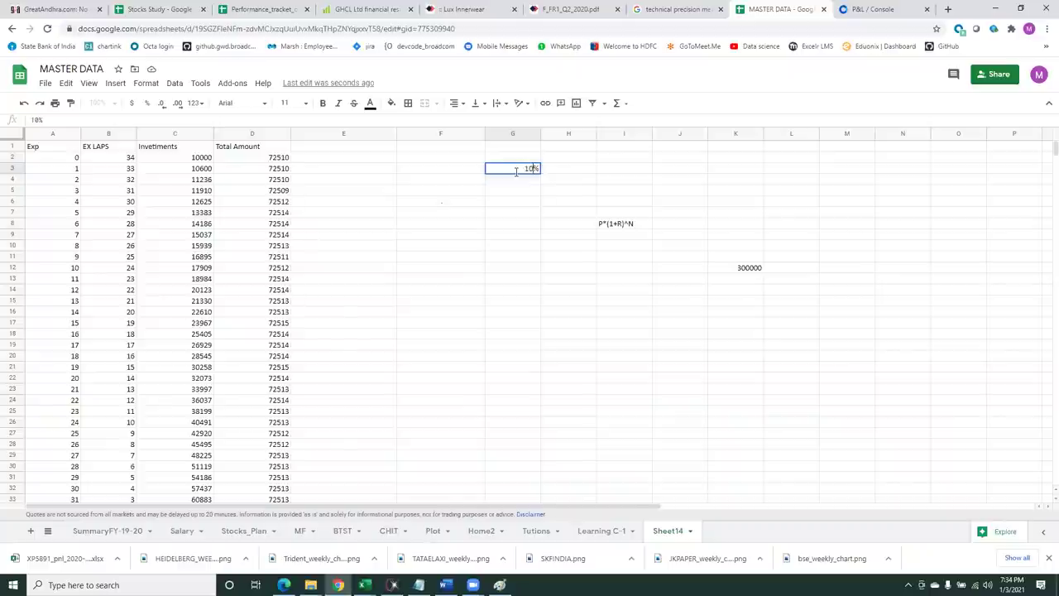
{"action": "key", "text": "Return"}
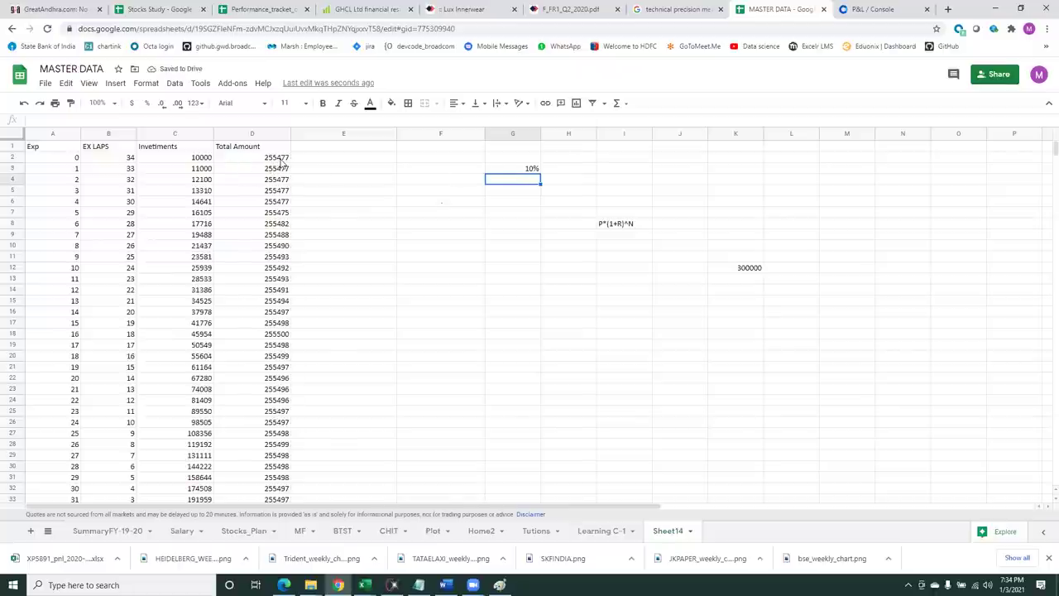
{"action": "left_click", "coordinate": [281, 161]}
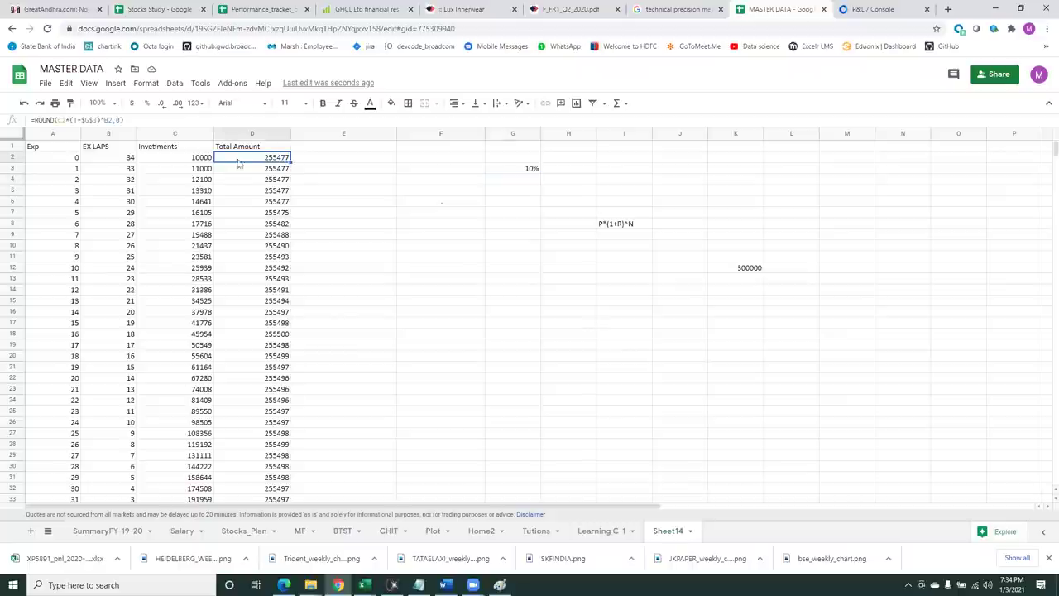
Set the growth rate in G3 to 15% and check the first total in D2 against the years in B2.
{"action": "left_click", "coordinate": [510, 172]}
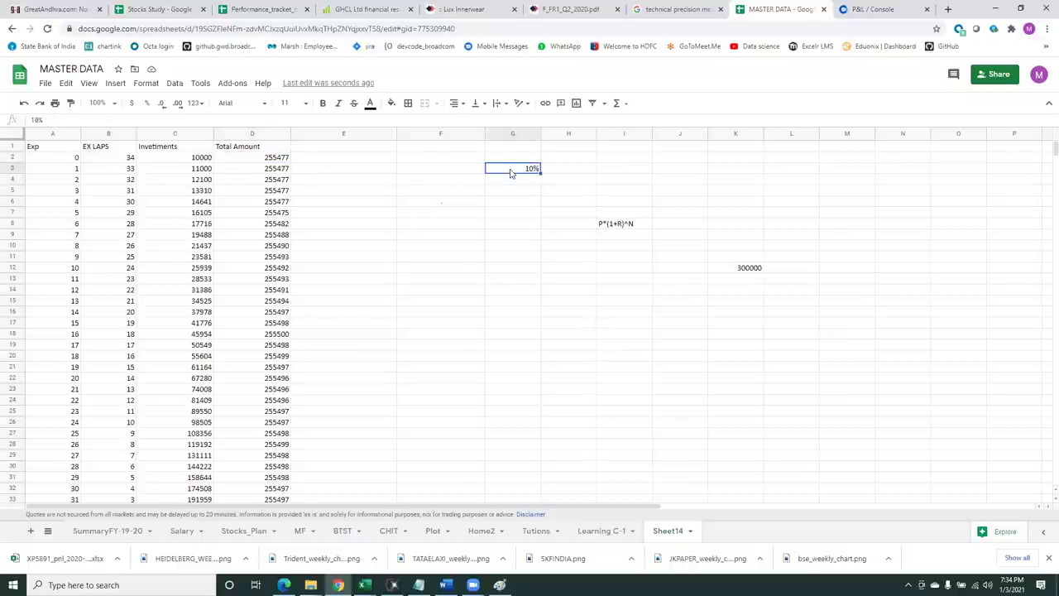
{"action": "type", "text": "15"}
{"action": "key", "text": "Return"}
{"action": "left_click", "coordinate": [510, 171]}
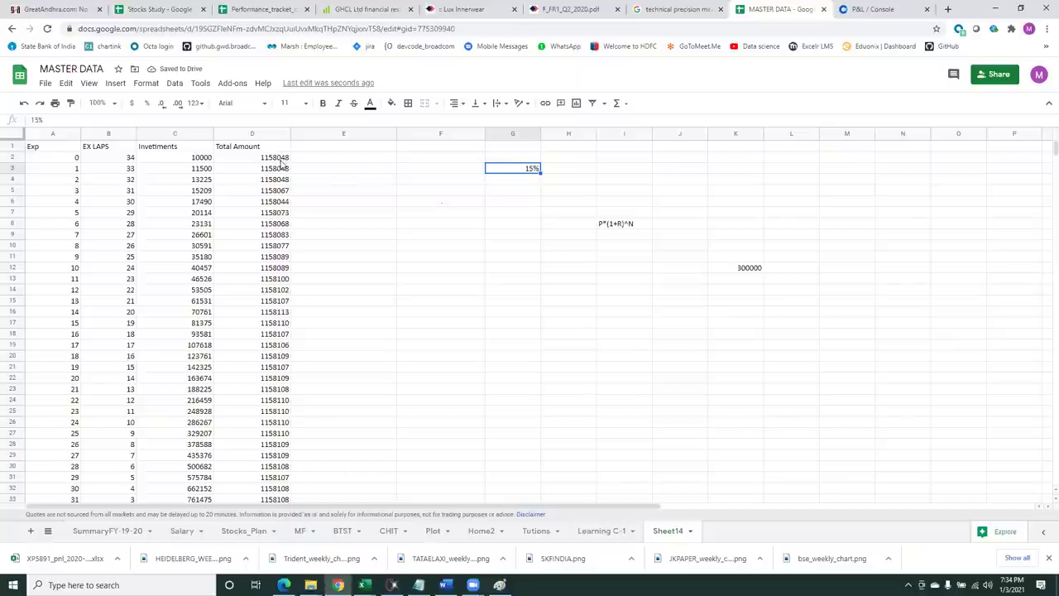
{"action": "left_click", "coordinate": [253, 158]}
{"action": "left_click", "coordinate": [122, 160]}
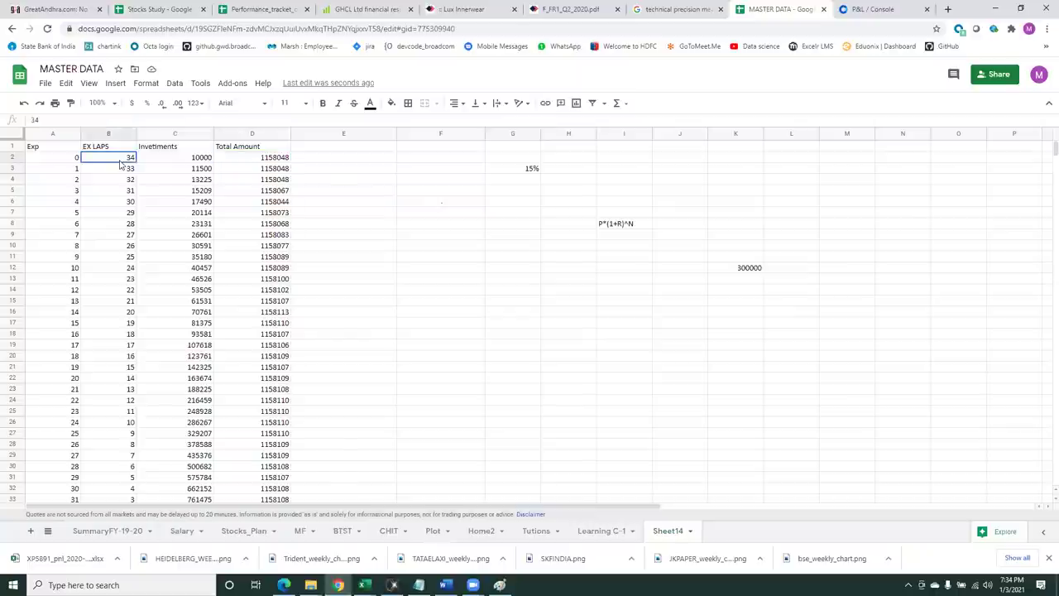
Compare the amount in K12 with the first two investment values in C2 and C3.
{"action": "left_click", "coordinate": [729, 270]}
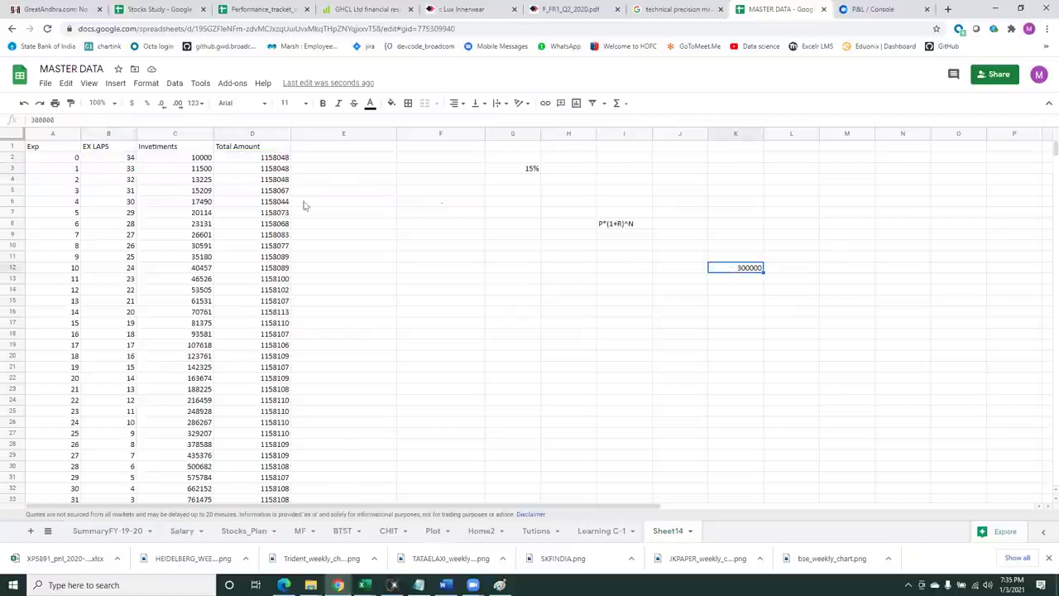
{"action": "left_click", "coordinate": [164, 161]}
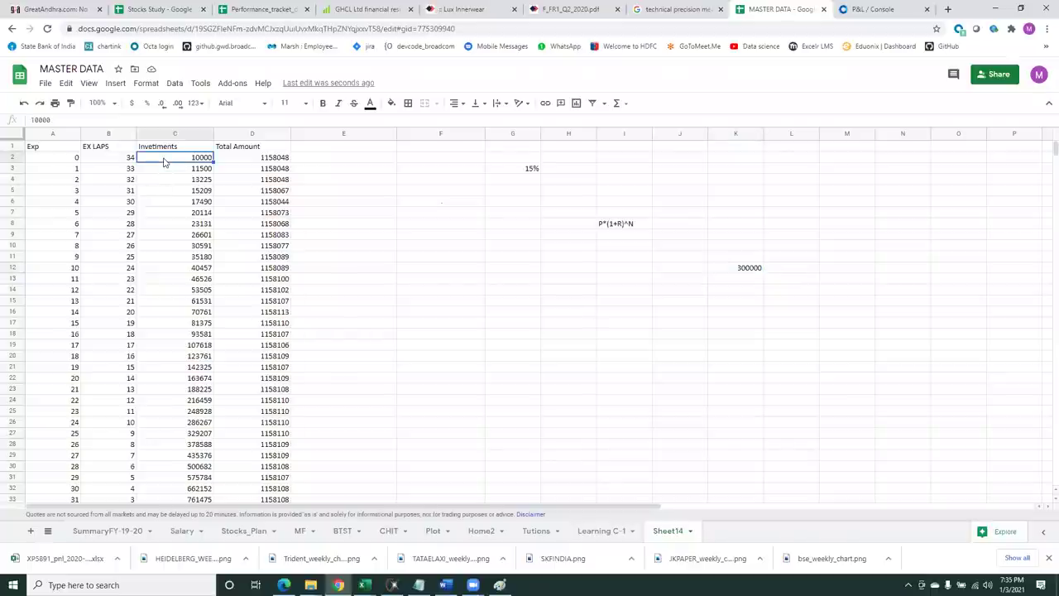
{"action": "left_click", "coordinate": [169, 171]}
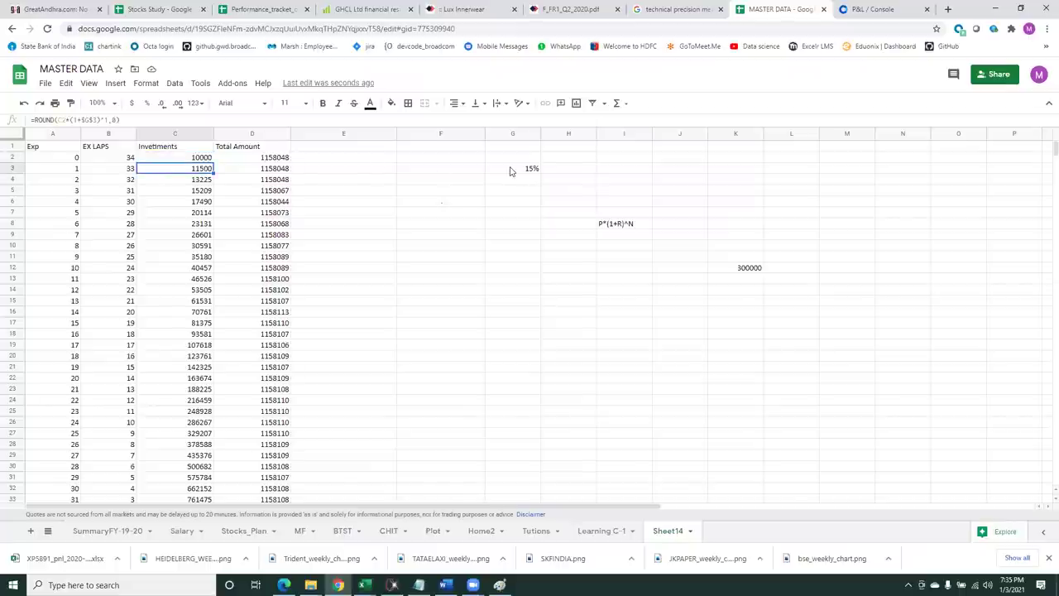
Enter 10 in the empty cell L18.
{"action": "left_click", "coordinate": [798, 335]}
{"action": "type", "text": "10"}
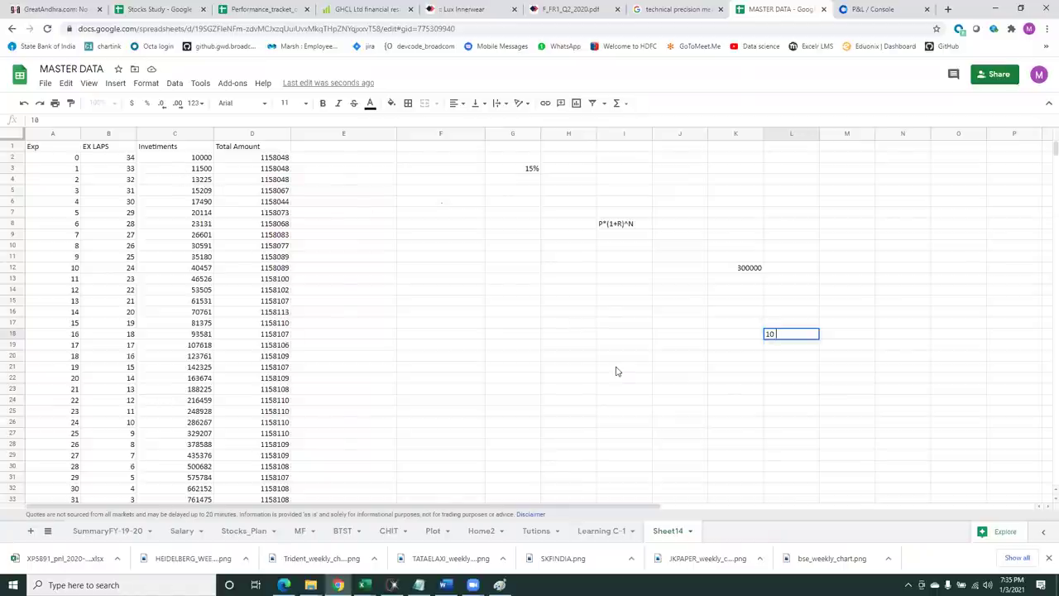
{"action": "left_click", "coordinate": [179, 173]}
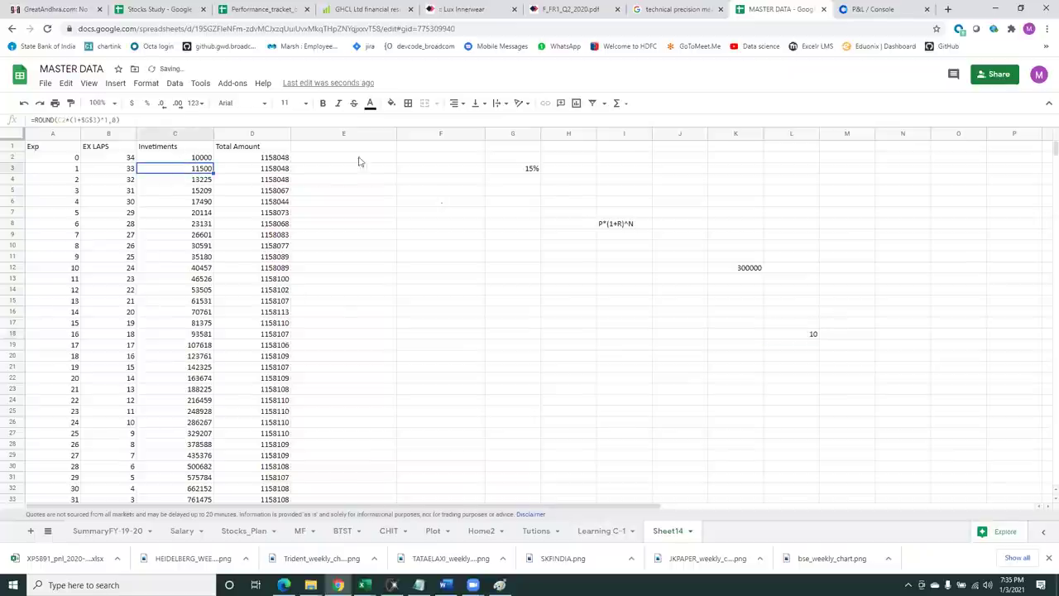
Set the growth rate in G3 to 10% and check the second-year investment in C3.
{"action": "left_click", "coordinate": [512, 170]}
{"action": "type", "text": "10"}
{"action": "left_click", "coordinate": [510, 193]}
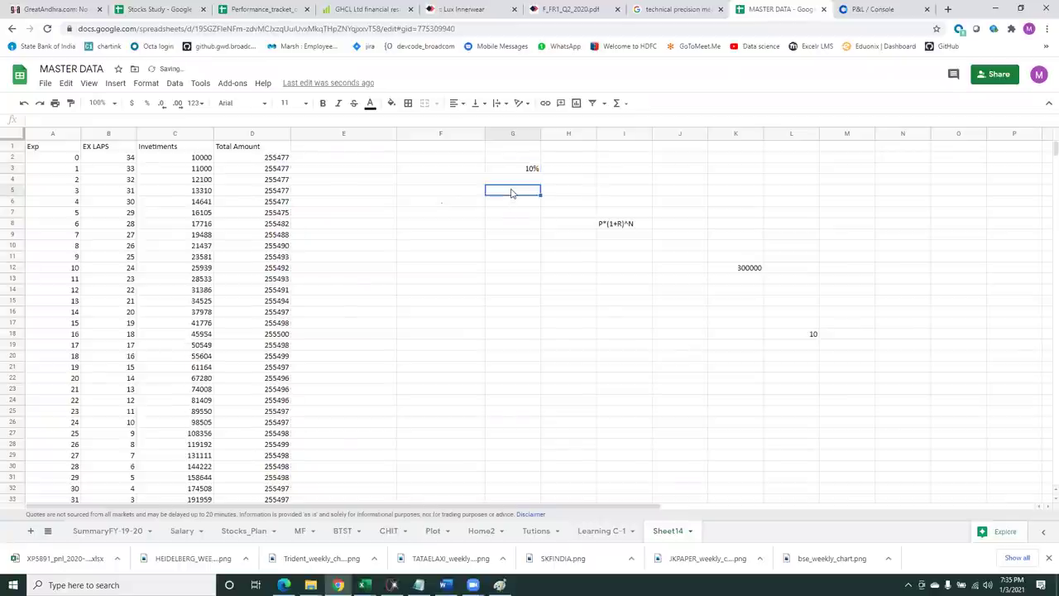
{"action": "left_click", "coordinate": [190, 170]}
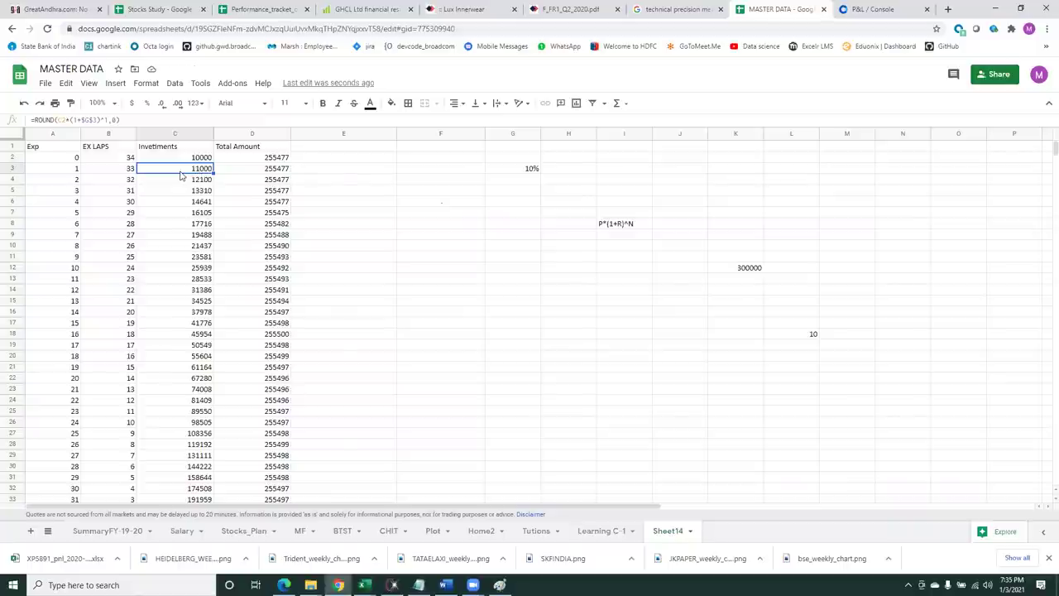
Compare the amount in K12 with the second-year investment in C3 and its total in D3.
{"action": "left_click", "coordinate": [729, 274]}
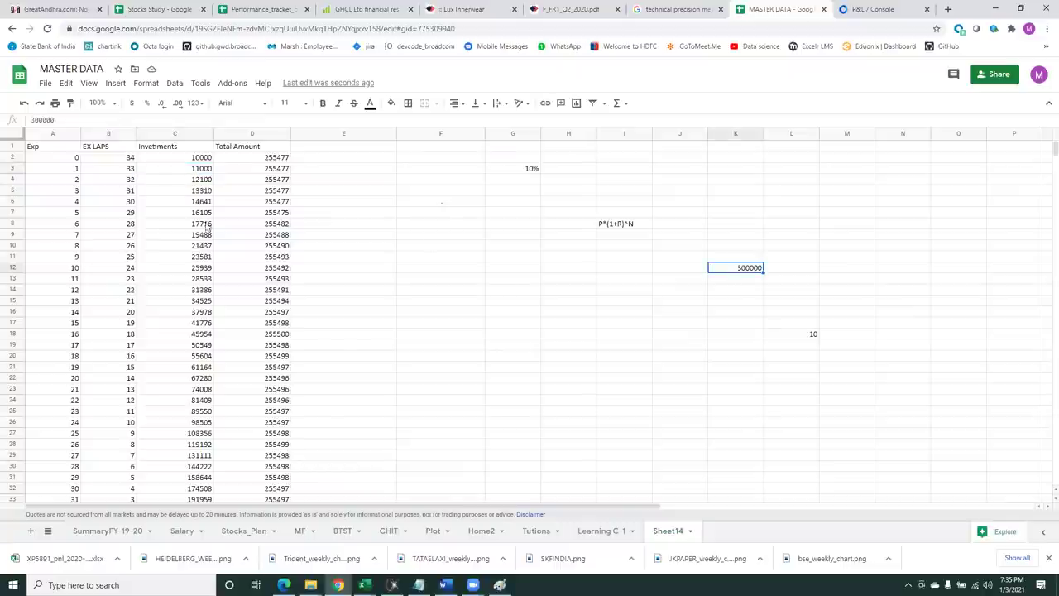
{"action": "left_click", "coordinate": [174, 172]}
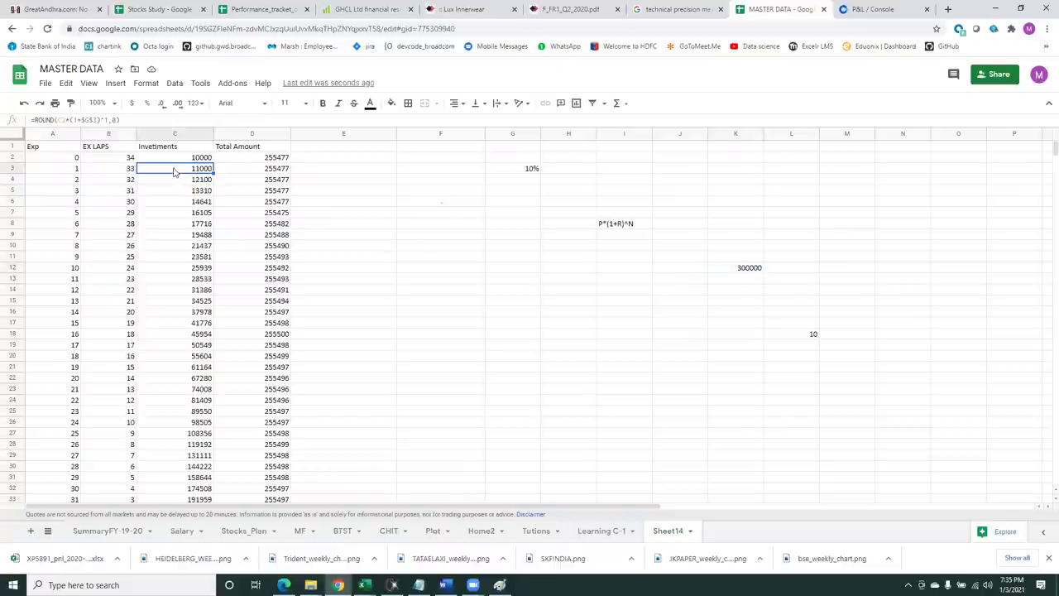
{"action": "key", "text": "Right"}
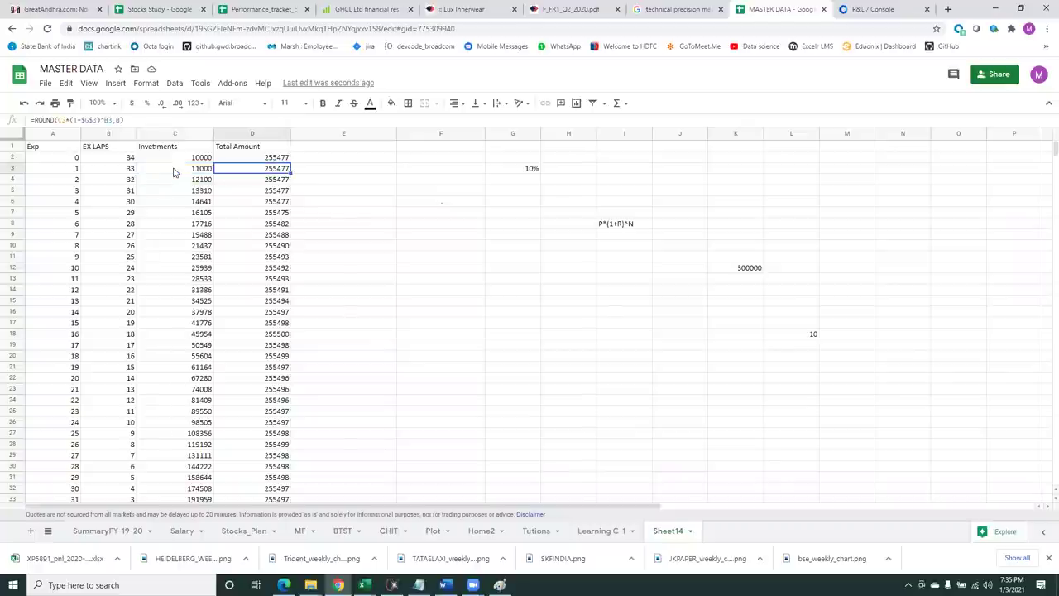
Start changing the rate in G3 to 6%, enter 10% instead, and check the investment and total in C3 and D3.
{"action": "left_click", "coordinate": [496, 171]}
{"action": "type", "text": "6"}
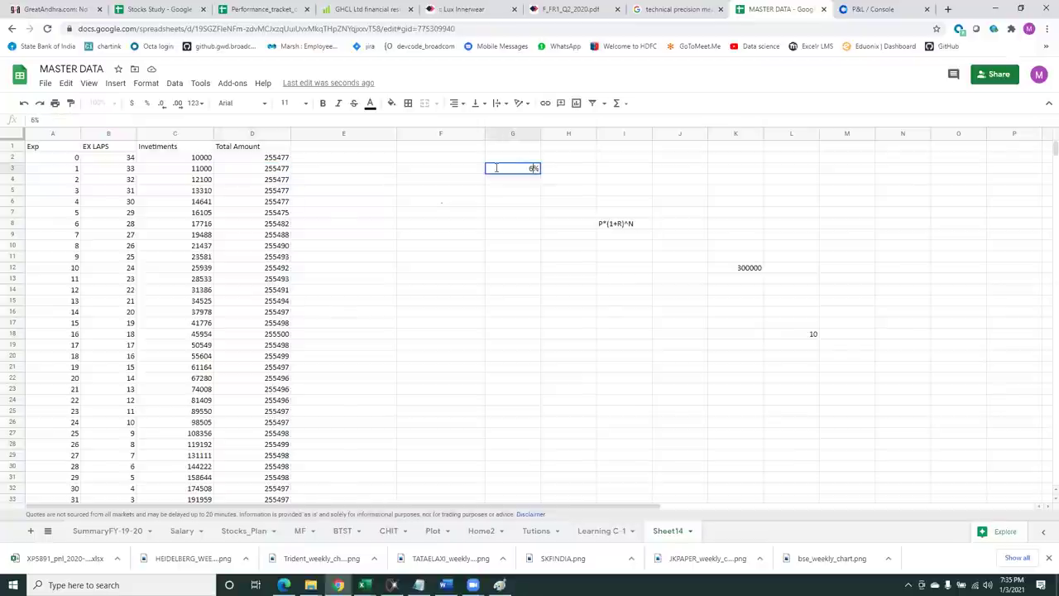
{"action": "key", "text": "BackSpace"}
{"action": "type", "text": "10"}
{"action": "key", "text": "Left"}
{"action": "key", "text": "Left"}
{"action": "key", "text": "Left"}
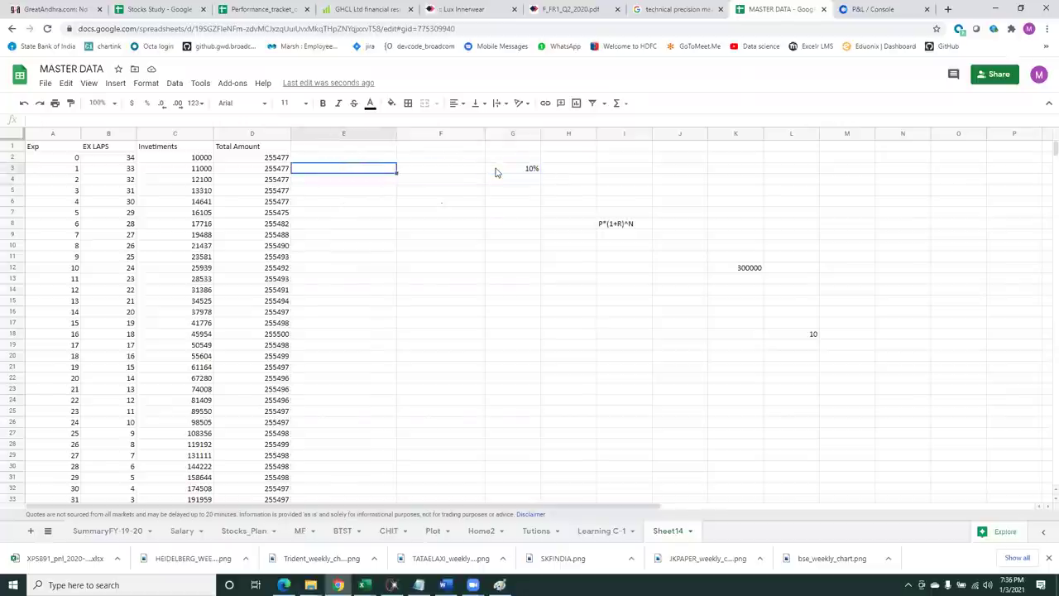
{"action": "key", "text": "Left"}
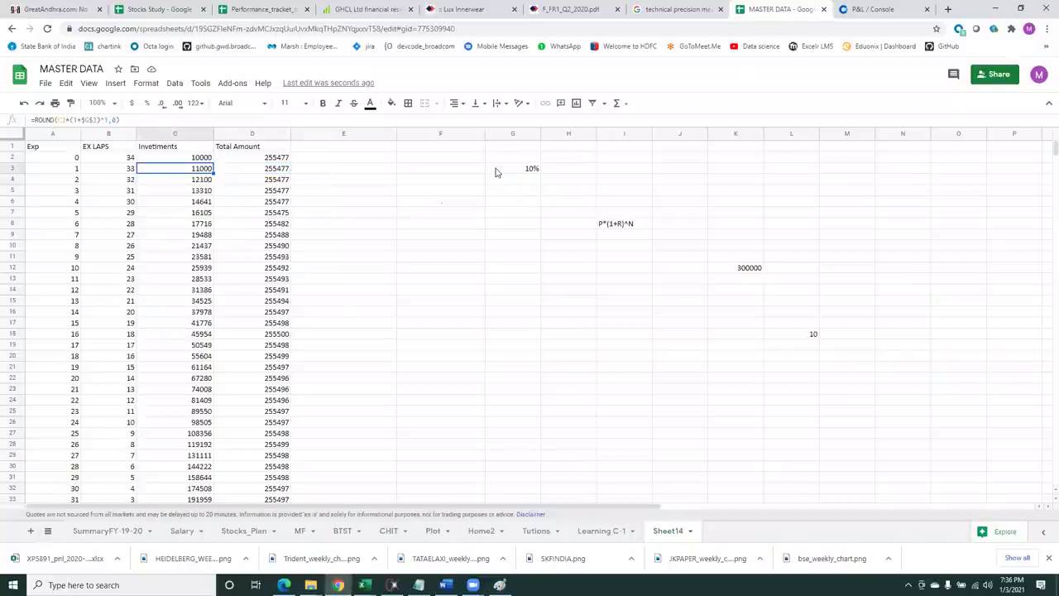
{"action": "key", "text": "Right"}
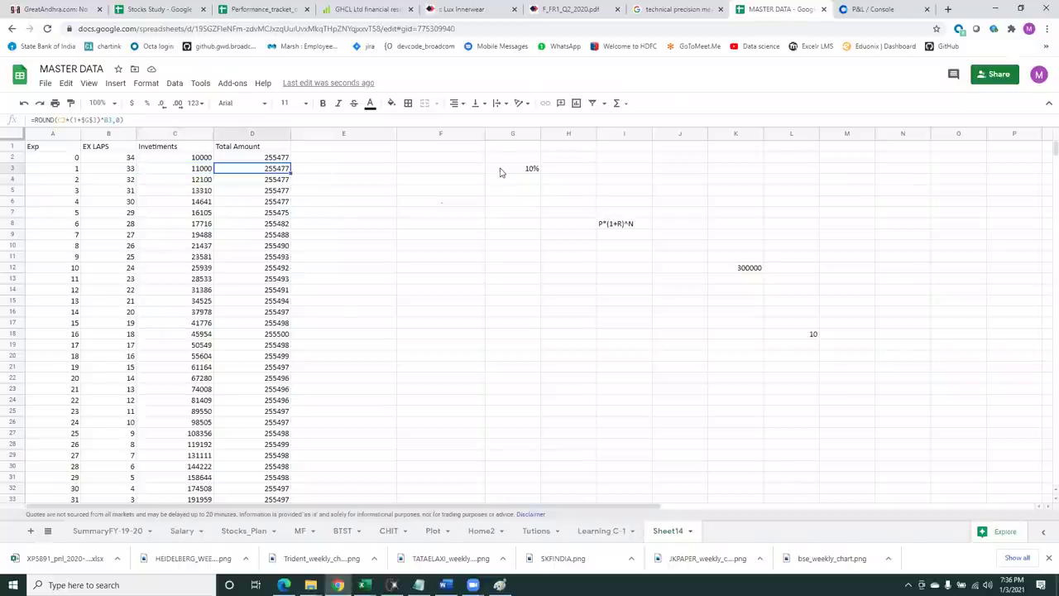
Examine the elapsed years, investments and total amounts for the first years in rows 2 to 4.
{"action": "left_click", "coordinate": [196, 158]}
{"action": "left_click", "coordinate": [194, 169]}
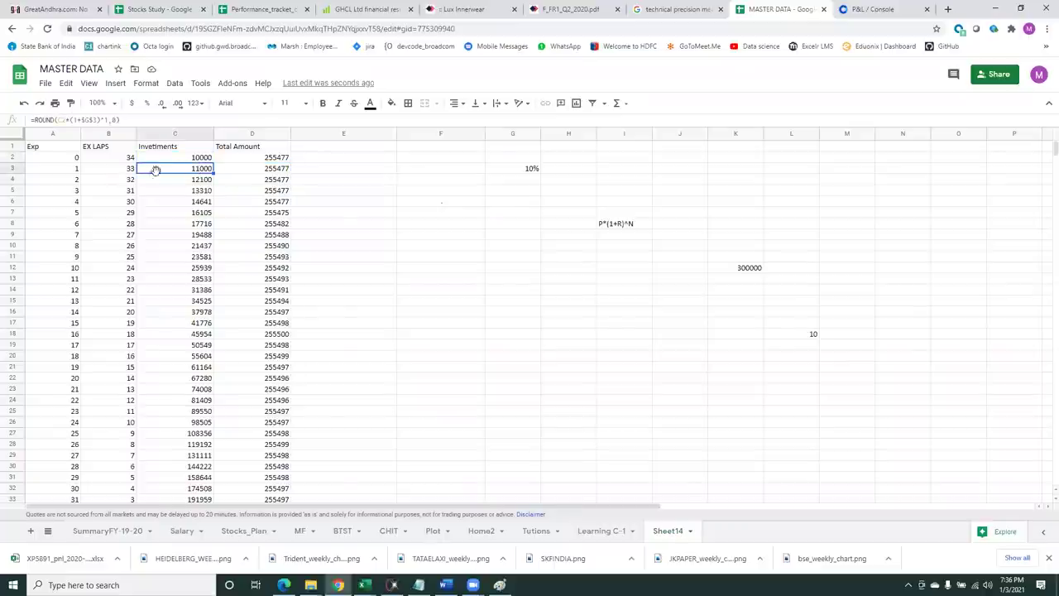
{"action": "left_click", "coordinate": [127, 171]}
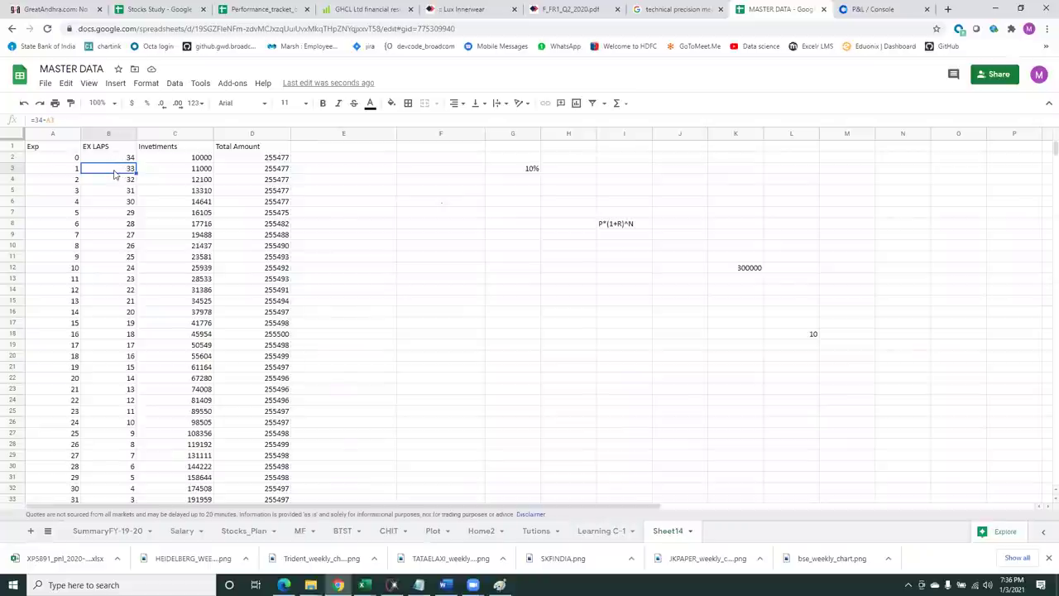
{"action": "left_click", "coordinate": [182, 170]}
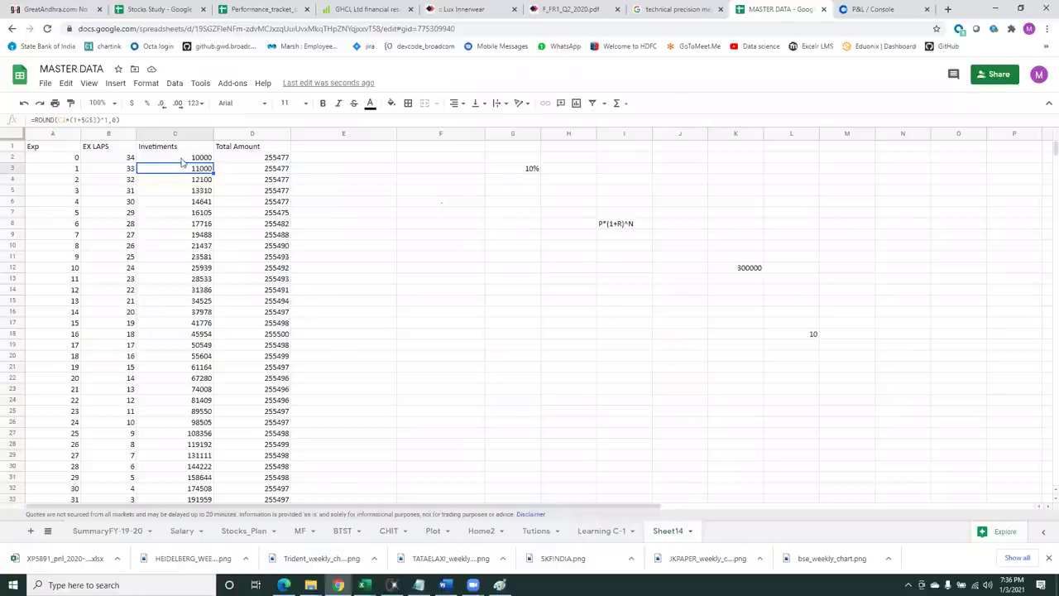
{"action": "left_click", "coordinate": [253, 174]}
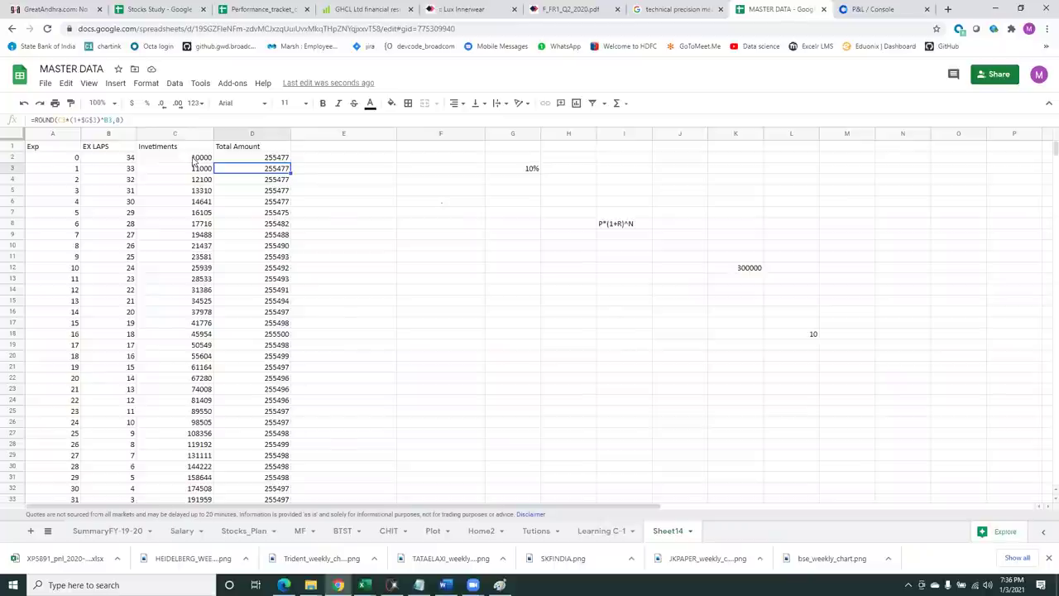
{"action": "left_click", "coordinate": [253, 182]}
{"action": "key", "text": "Left"}
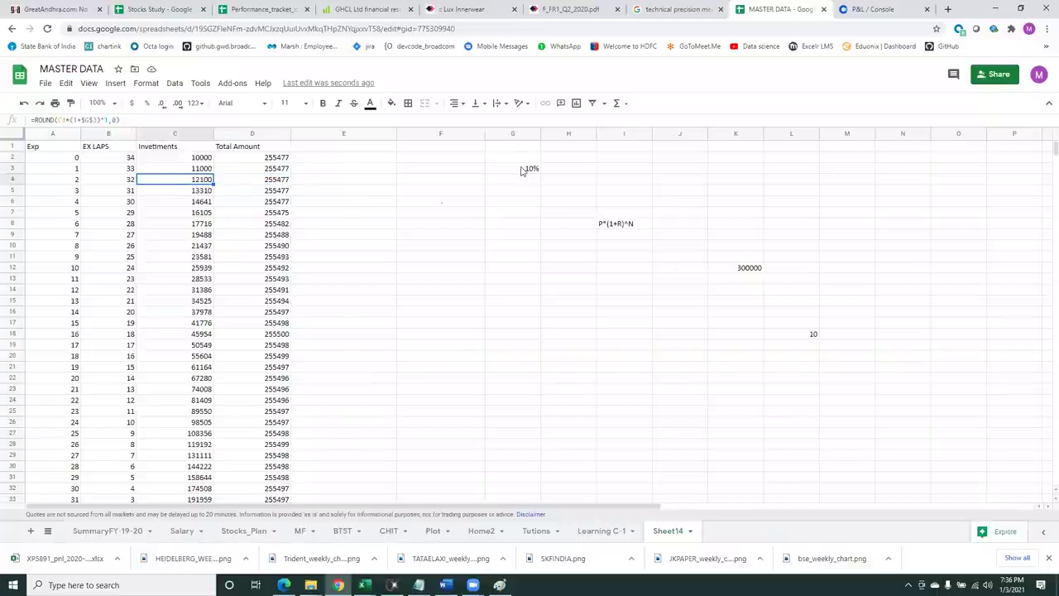
Trace the yearly investments in column C from C5 down to C13.
{"action": "left_click", "coordinate": [185, 195]}
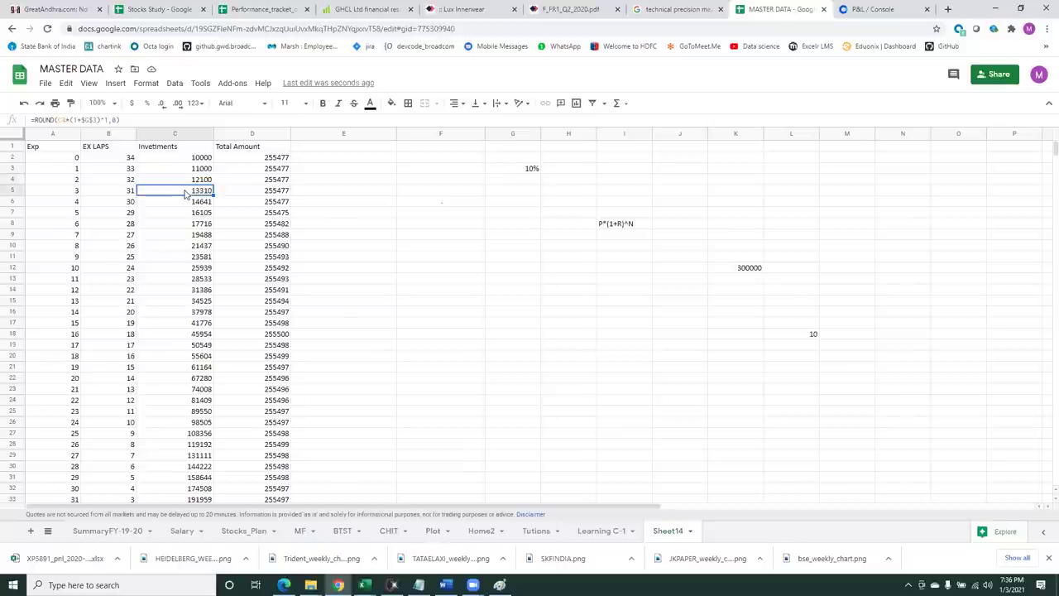
{"action": "key", "text": "Down"}
{"action": "key", "text": "Down"}
{"action": "key", "text": "Down"}
{"action": "key", "text": "Down"}
{"action": "key", "text": "Down"}
{"action": "key", "text": "Down"}
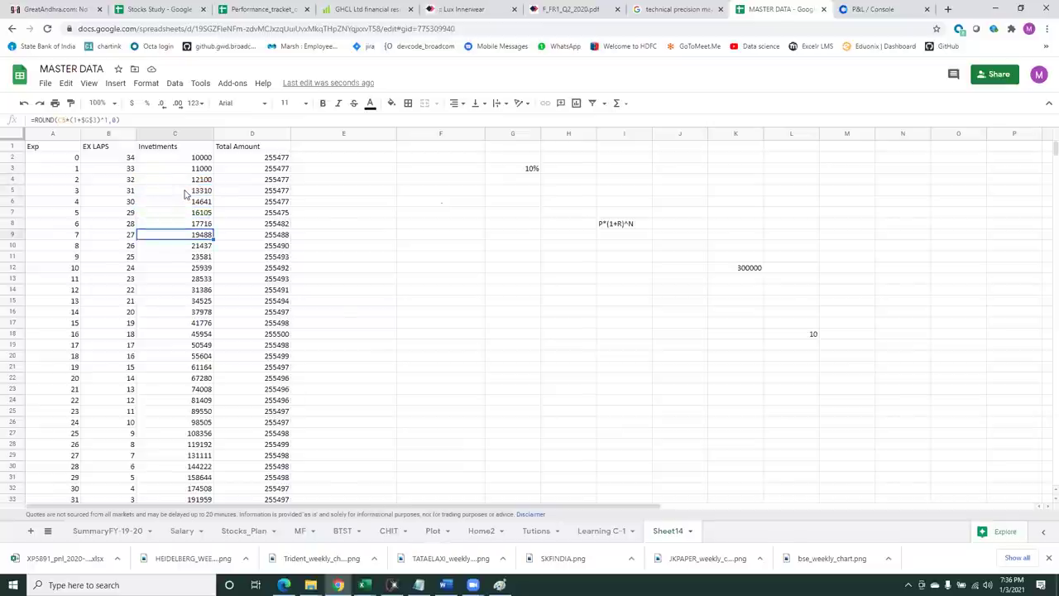
{"action": "key", "text": "Down"}
{"action": "key", "text": "Down"}
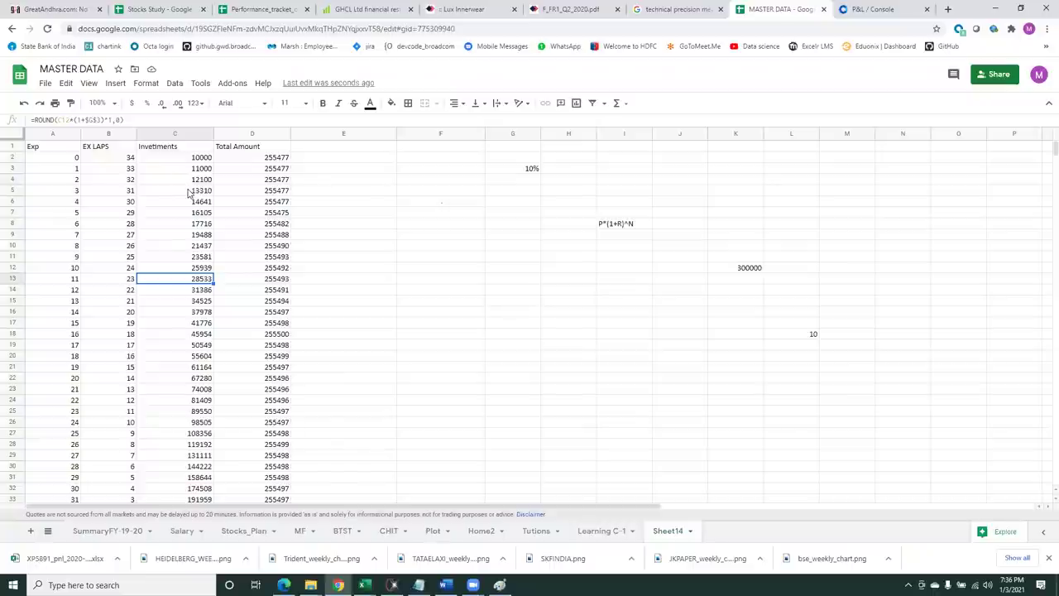
Follow the investments from C27 down to C36 and check the last year's total amount in D36.
{"action": "left_click", "coordinate": [176, 435]}
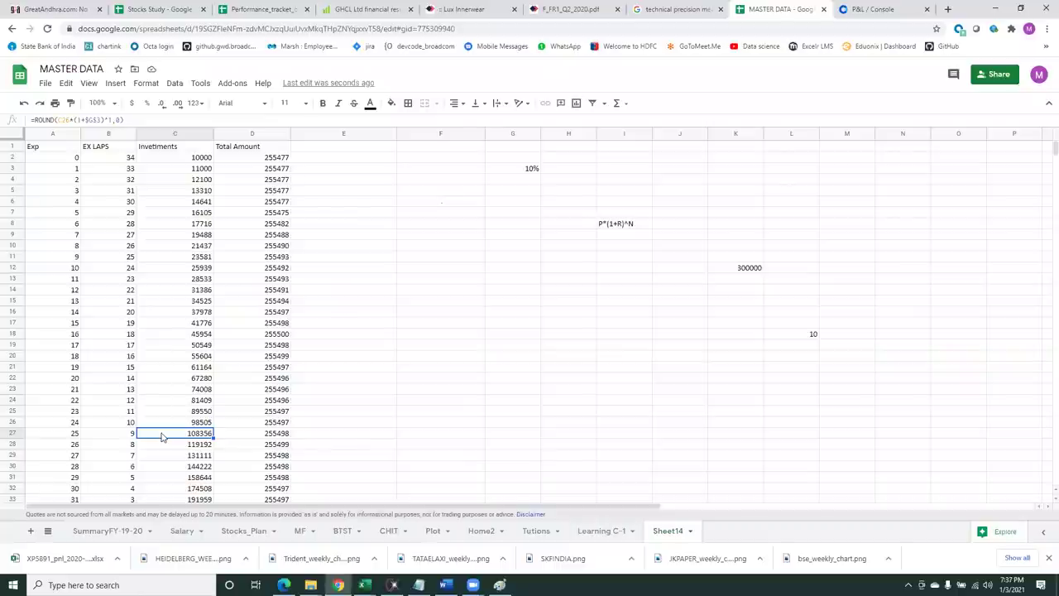
{"action": "key", "text": "Down"}
{"action": "key", "text": "Down"}
{"action": "key", "text": "Down"}
{"action": "key", "text": "Down"}
{"action": "key", "text": "Down"}
{"action": "key", "text": "Down"}
{"action": "key", "text": "Down"}
{"action": "key", "text": "Down"}
{"action": "key", "text": "Down"}
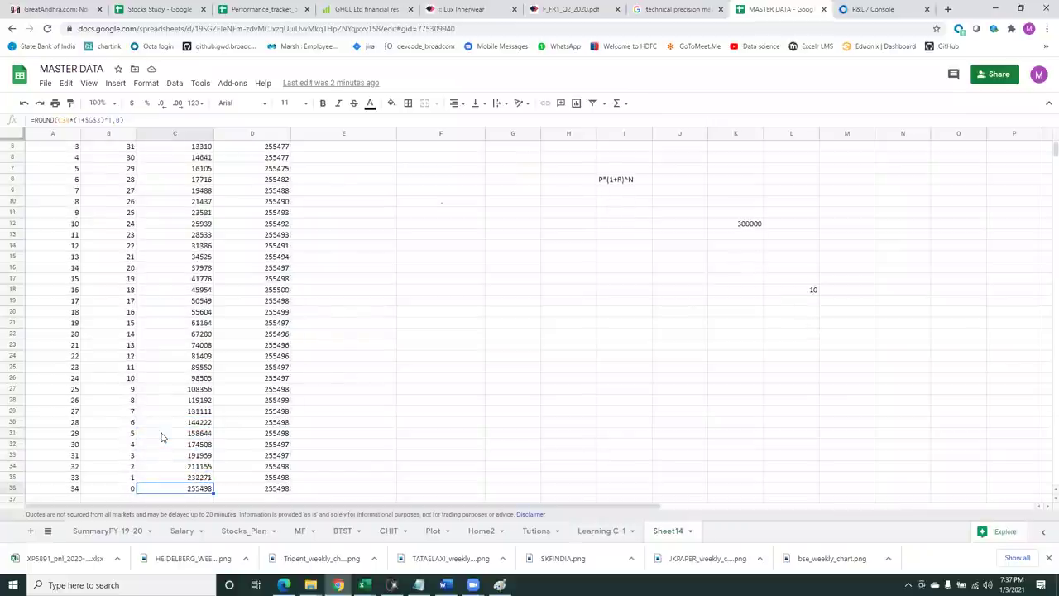
{"action": "key", "text": "Right"}
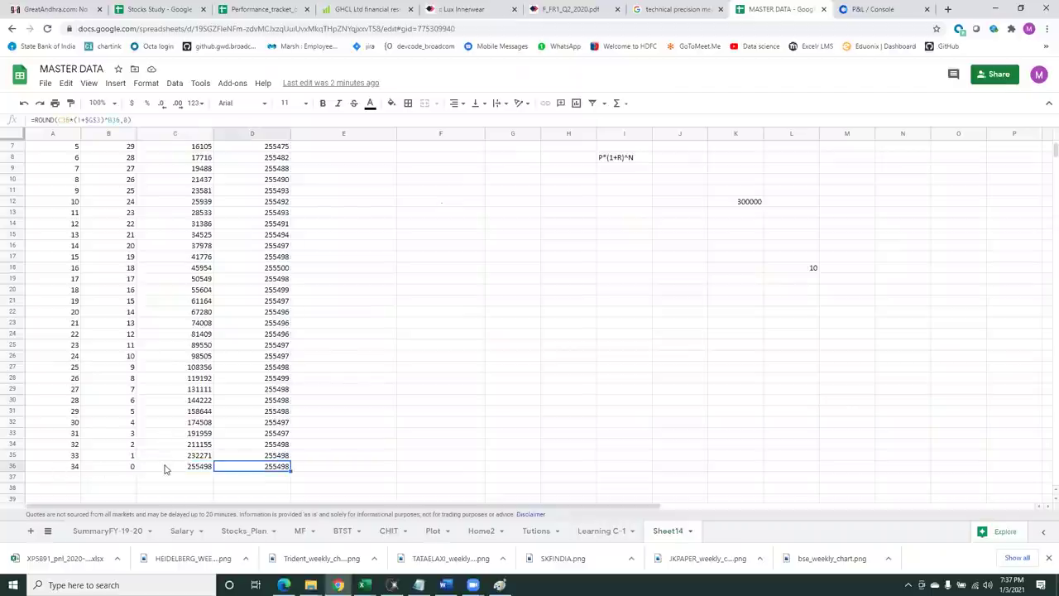
Compare the last year's investment and total amount in row 36 with the overall crore sum in D42.
{"action": "left_click", "coordinate": [162, 469]}
{"action": "left_click", "coordinate": [231, 469]}
{"action": "key", "text": "Down"}
{"action": "key", "text": "Down"}
{"action": "key", "text": "Down"}
{"action": "key", "text": "Down"}
{"action": "key", "text": "Down"}
{"action": "key", "text": "Down"}
{"action": "key", "text": "Down"}
{"action": "key", "text": "Down"}
{"action": "key", "text": "Down"}
{"action": "key", "text": "Down"}
{"action": "key", "text": "Down"}
{"action": "key", "text": "Down"}
{"action": "key", "text": "Down"}
{"action": "key", "text": "Down"}
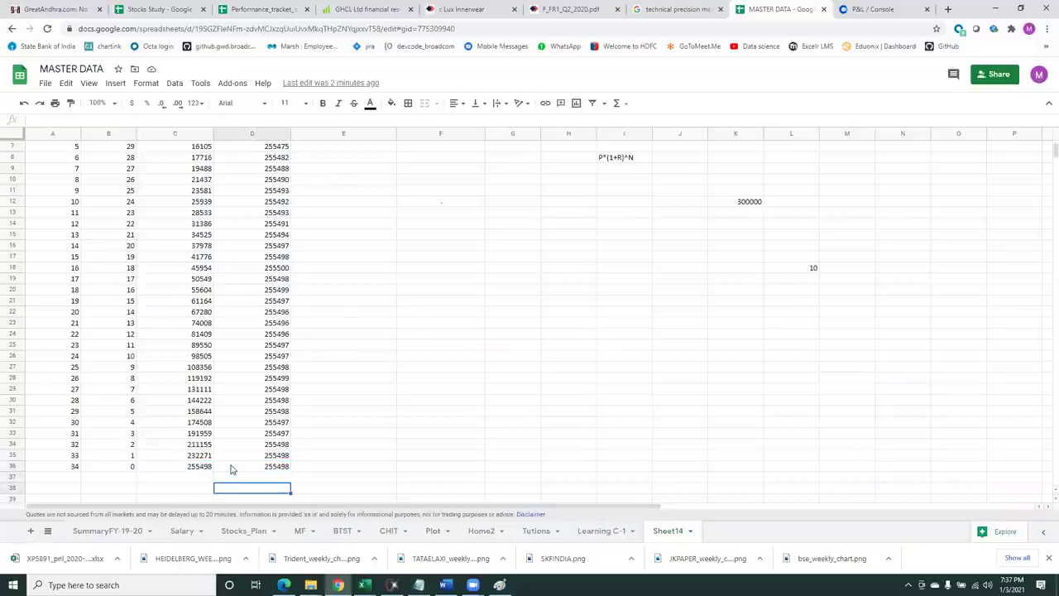
{"action": "key", "text": "Up"}
{"action": "key", "text": "Up"}
{"action": "key", "text": "Up"}
{"action": "key", "text": "Up"}
{"action": "key", "text": "Up"}
{"action": "key", "text": "Up"}
{"action": "key", "text": "Up"}
{"action": "key", "text": "Up"}
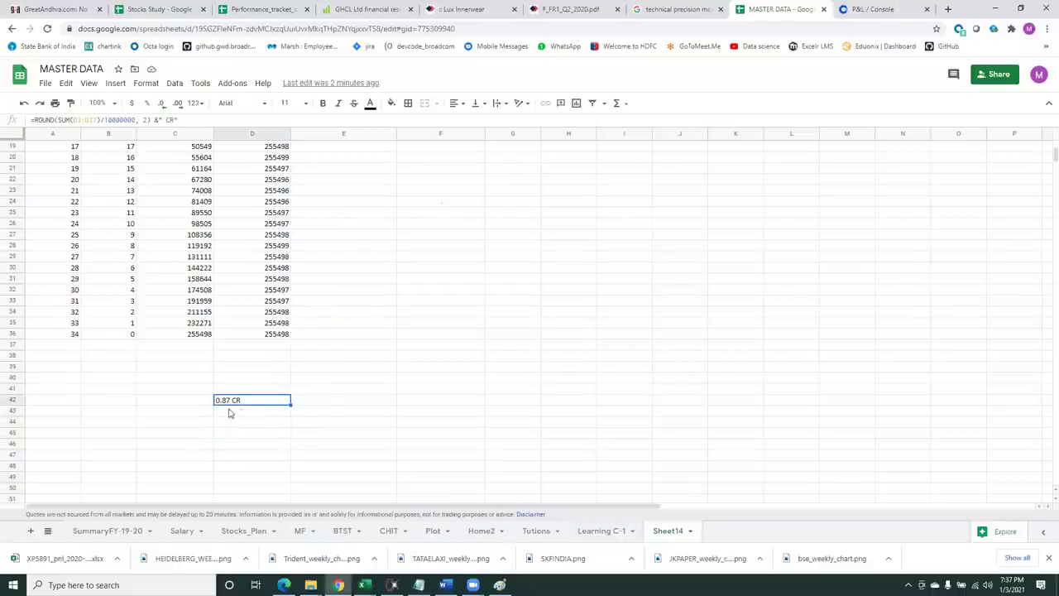
Return to the start of the sheet and check the growth rate in G3.
{"action": "left_click", "coordinate": [329, 407]}
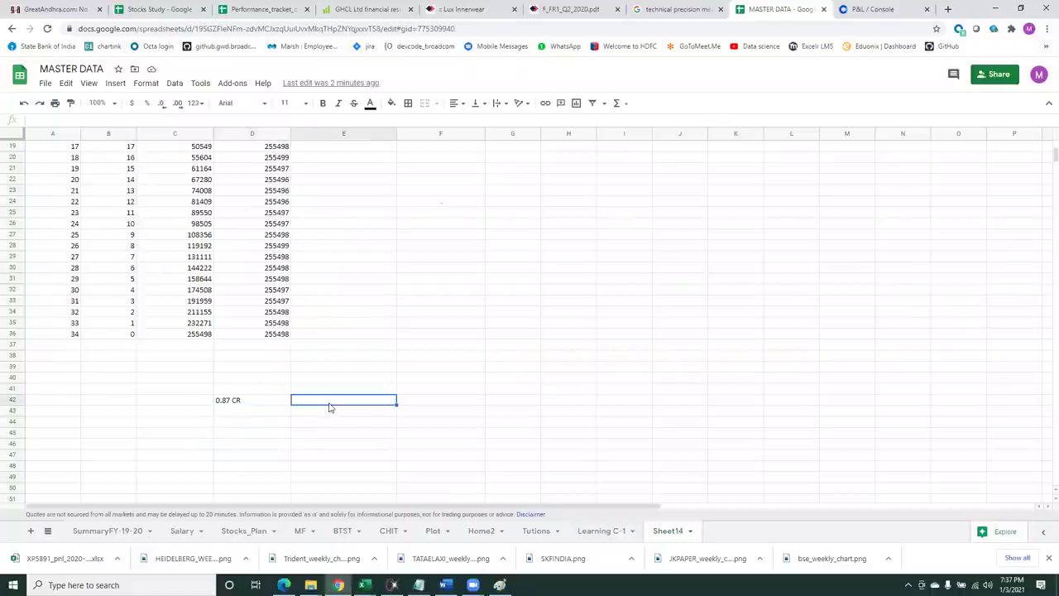
{"action": "key", "text": "Right"}
{"action": "key", "text": "Up"}
{"action": "key", "text": "Up"}
{"action": "key", "text": "Up"}
{"action": "key", "text": "Up"}
{"action": "key", "text": "Up"}
{"action": "key", "text": "Up"}
{"action": "key", "text": "Up"}
{"action": "key", "text": "Up"}
{"action": "key", "text": "Up"}
{"action": "key", "text": "Up"}
{"action": "key", "text": "Up"}
{"action": "key", "text": "Up"}
{"action": "key", "text": "Up"}
{"action": "key", "text": "Up"}
{"action": "key", "text": "Up"}
{"action": "key", "text": "Up"}
{"action": "key", "text": "Up"}
{"action": "key", "text": "Up"}
{"action": "key", "text": "Up"}
{"action": "key", "text": "Up"}
{"action": "key", "text": "Up"}
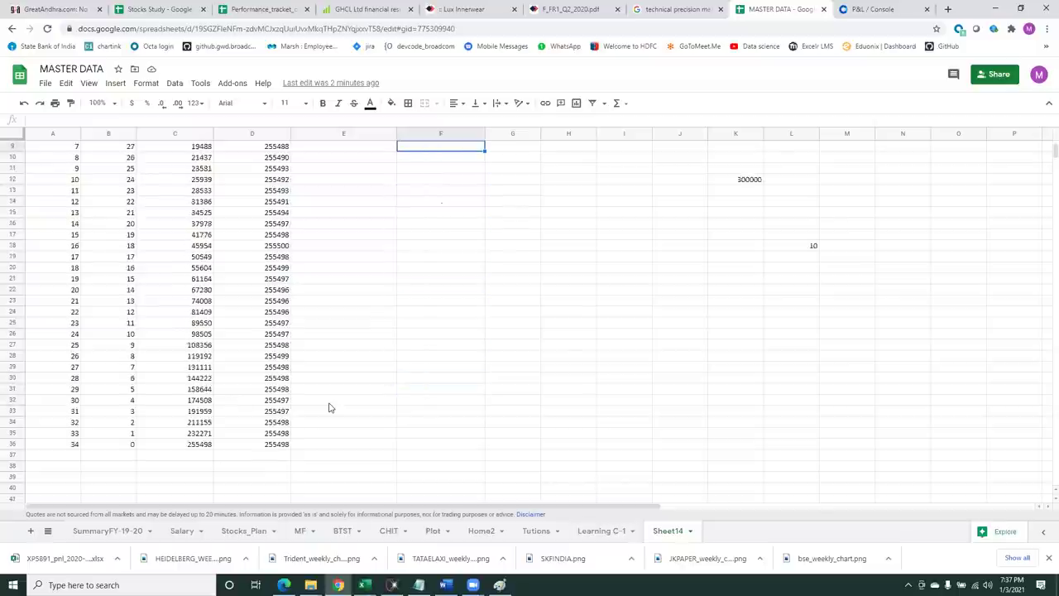
{"action": "key", "text": "Up"}
{"action": "key", "text": "Up"}
{"action": "key", "text": "Up"}
{"action": "key", "text": "Up"}
{"action": "key", "text": "Up"}
{"action": "key", "text": "Up"}
{"action": "key", "text": "Up"}
{"action": "key", "text": "Up"}
{"action": "key", "text": "Down"}
{"action": "key", "text": "Down"}
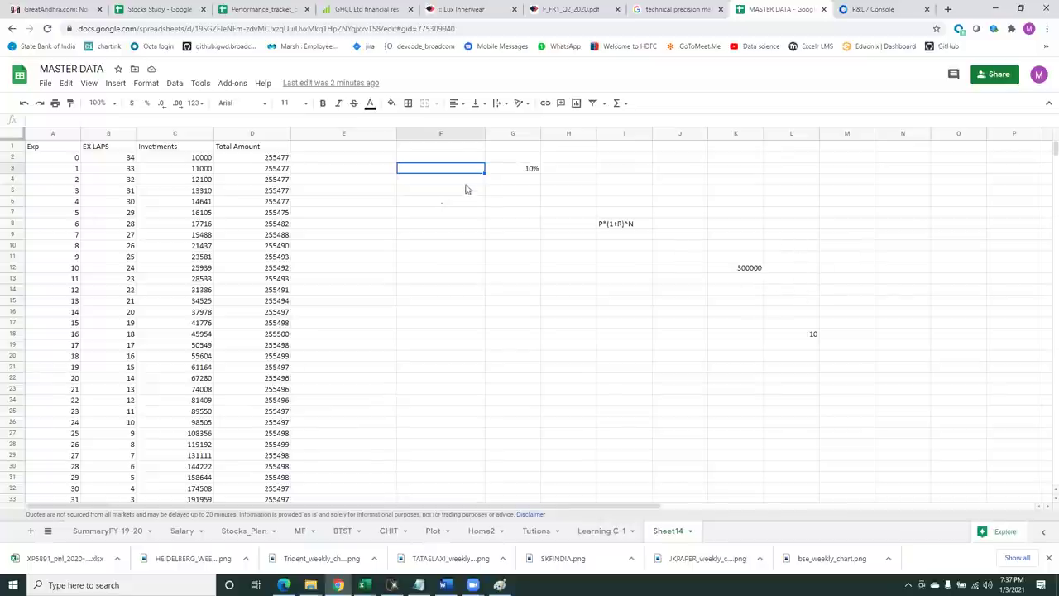
{"action": "left_click", "coordinate": [503, 174]}
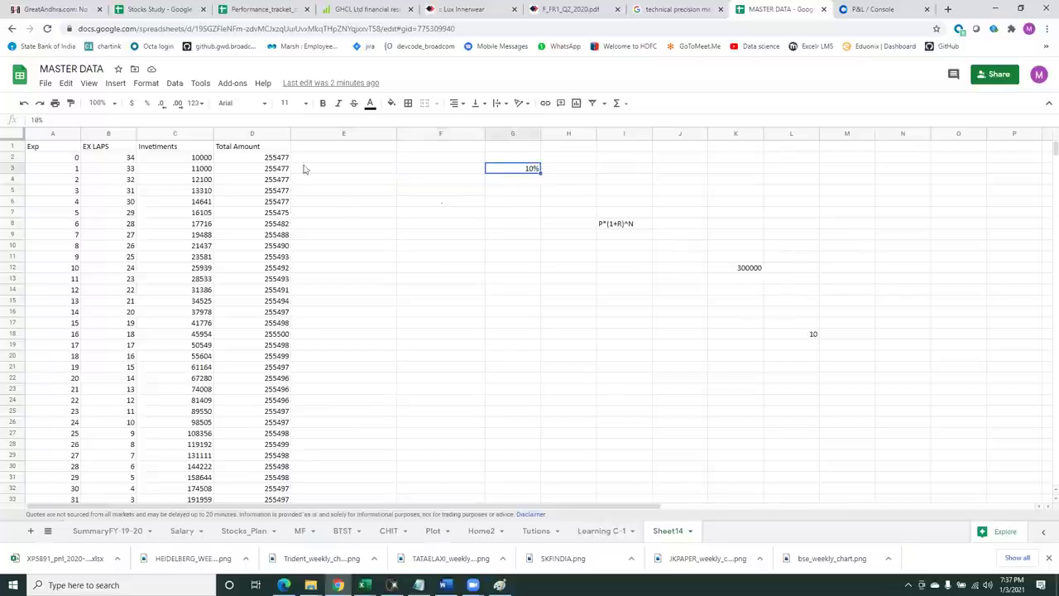
Review the Investments column from C2 downward and inspect the formula for the overall sum in D42.
{"action": "left_click", "coordinate": [185, 161]}
{"action": "key", "text": "Down"}
{"action": "key", "text": "Down"}
{"action": "key", "text": "Down"}
{"action": "key", "text": "Down"}
{"action": "key", "text": "Down"}
{"action": "key", "text": "Down"}
{"action": "key", "text": "Down"}
{"action": "key", "text": "Down"}
{"action": "key", "text": "Down"}
{"action": "key", "text": "Down"}
{"action": "key", "text": "Down"}
{"action": "key", "text": "Down"}
{"action": "key", "text": "Down"}
{"action": "key", "text": "Down"}
{"action": "key", "text": "Down"}
{"action": "key", "text": "Down"}
{"action": "key", "text": "Down"}
{"action": "key", "text": "Down"}
{"action": "key", "text": "Down"}
{"action": "key", "text": "Down"}
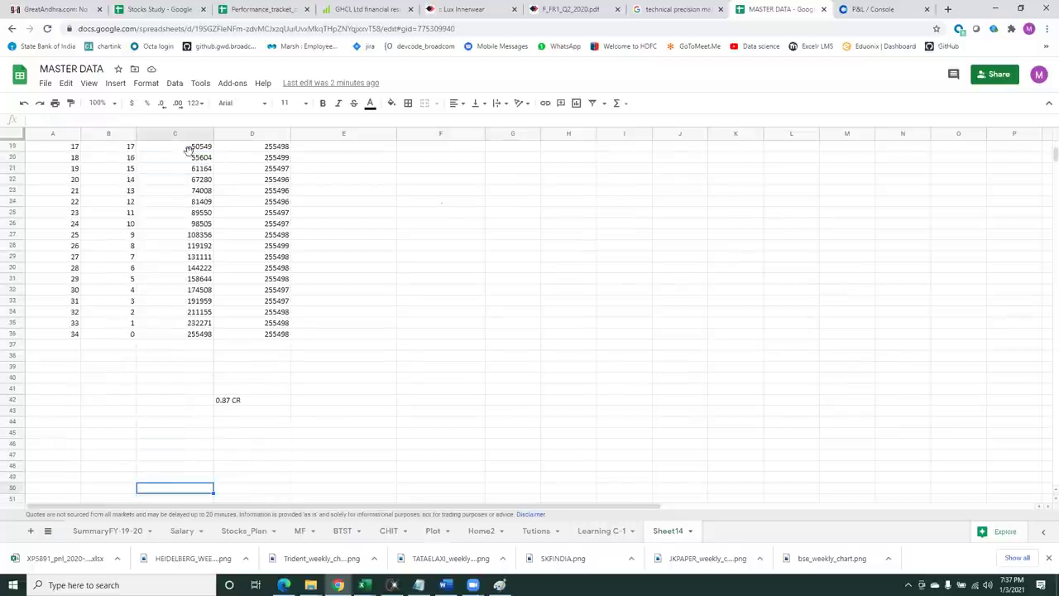
{"action": "left_click", "coordinate": [253, 403]}
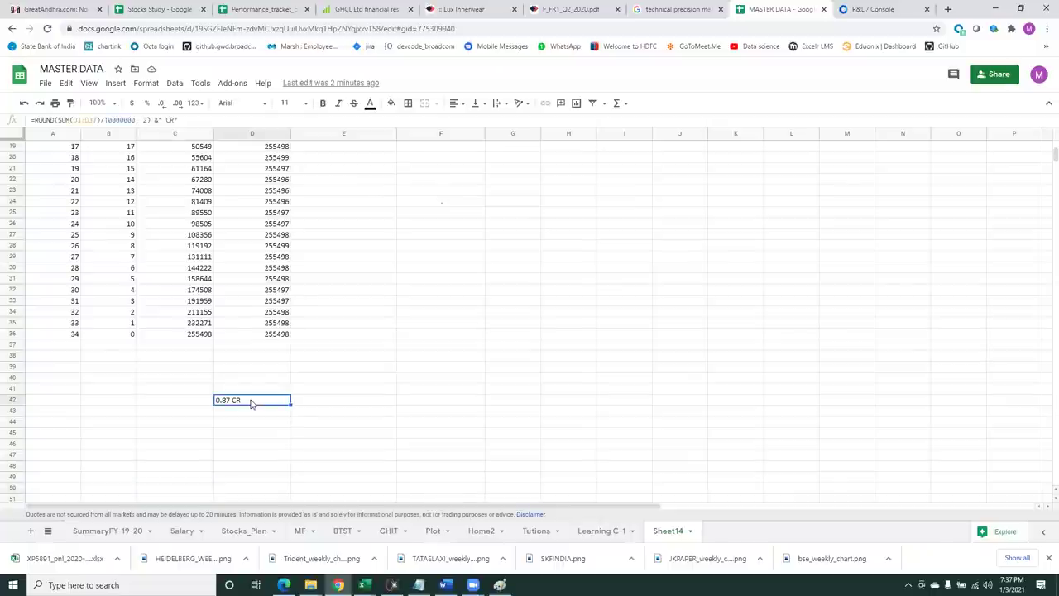
Set the first year's investment in C2 to 20000.
{"action": "left_click", "coordinate": [351, 385]}
{"action": "key", "text": "Up"}
{"action": "key", "text": "Up"}
{"action": "key", "text": "Up"}
{"action": "key", "text": "Up"}
{"action": "key", "text": "Up"}
{"action": "key", "text": "Up"}
{"action": "key", "text": "Up"}
{"action": "key", "text": "Up"}
{"action": "key", "text": "Up"}
{"action": "key", "text": "Up"}
{"action": "key", "text": "Up"}
{"action": "key", "text": "Up"}
{"action": "key", "text": "Up"}
{"action": "key", "text": "Up"}
{"action": "key", "text": "Up"}
{"action": "key", "text": "Up"}
{"action": "key", "text": "Up"}
{"action": "key", "text": "Up"}
{"action": "key", "text": "Up"}
{"action": "key", "text": "Up"}
{"action": "key", "text": "Up"}
{"action": "key", "text": "Up"}
{"action": "key", "text": "Up"}
{"action": "key", "text": "Up"}
{"action": "key", "text": "Up"}
{"action": "key", "text": "Up"}
{"action": "key", "text": "Up"}
{"action": "key", "text": "Up"}
{"action": "key", "text": "Up"}
{"action": "key", "text": "Up"}
{"action": "key", "text": "Up"}
{"action": "key", "text": "Up"}
{"action": "key", "text": "Up"}
{"action": "key", "text": "Up"}
{"action": "key", "text": "Up"}
{"action": "key", "text": "Up"}
{"action": "key", "text": "Up"}
{"action": "key", "text": "Up"}
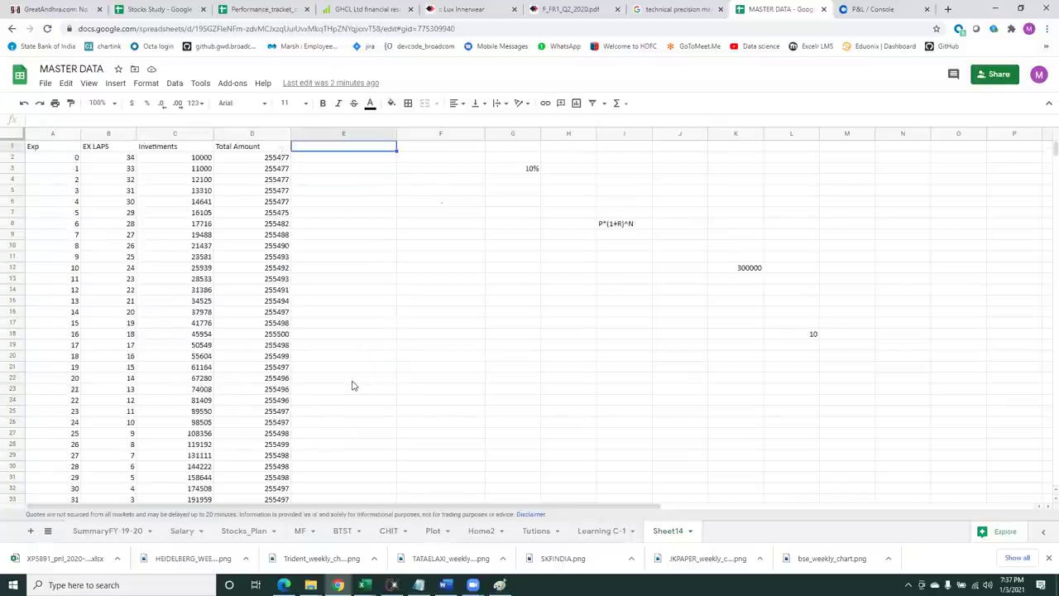
{"action": "left_click", "coordinate": [504, 172]}
{"action": "left_click", "coordinate": [178, 158]}
{"action": "type", "text": "2"}
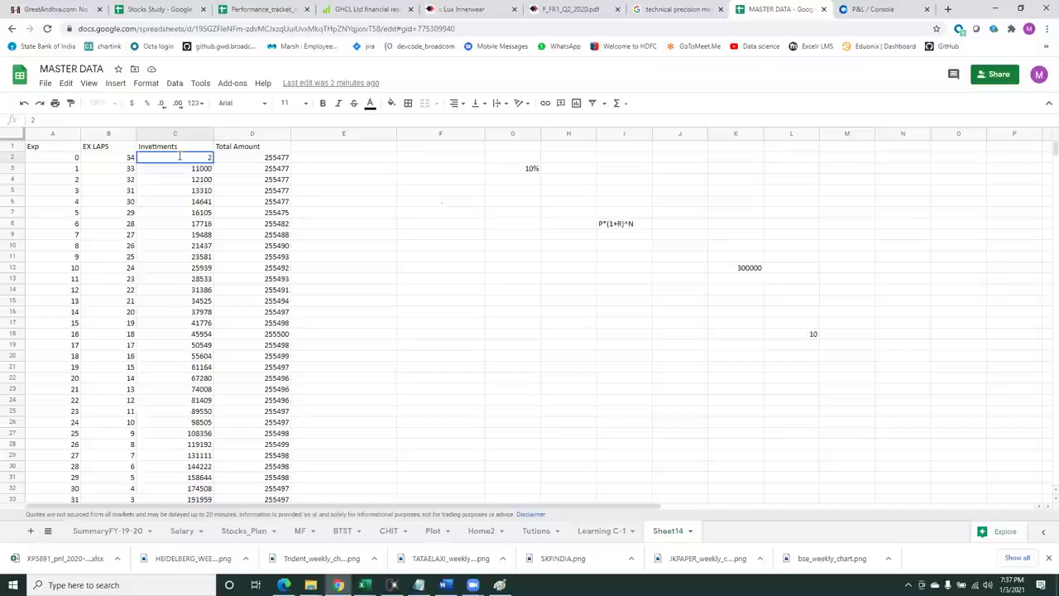
{"action": "type", "text": "00"}
{"action": "key", "text": "Return"}
Check the overall crore sum in D42 for the 20000 starting investment.
{"action": "key", "text": "Down"}
{"action": "key", "text": "Down"}
{"action": "key", "text": "Down"}
{"action": "key", "text": "Down"}
{"action": "key", "text": "Down"}
{"action": "key", "text": "Down"}
{"action": "key", "text": "Down"}
{"action": "key", "text": "Down"}
{"action": "key", "text": "Down"}
{"action": "key", "text": "Down"}
{"action": "key", "text": "Down"}
{"action": "key", "text": "Down"}
{"action": "key", "text": "Down"}
{"action": "key", "text": "Down"}
{"action": "key", "text": "Down"}
{"action": "key", "text": "Down"}
{"action": "key", "text": "Down"}
{"action": "key", "text": "Down"}
{"action": "key", "text": "Down"}
{"action": "key", "text": "Down"}
{"action": "key", "text": "Down"}
{"action": "key", "text": "Down"}
{"action": "key", "text": "Down"}
{"action": "key", "text": "Down"}
{"action": "key", "text": "Down"}
{"action": "key", "text": "Down"}
{"action": "key", "text": "Down"}
{"action": "key", "text": "Down"}
{"action": "key", "text": "Down"}
{"action": "key", "text": "Down"}
{"action": "key", "text": "Down"}
{"action": "key", "text": "Down"}
{"action": "key", "text": "Down"}
{"action": "key", "text": "Down"}
{"action": "key", "text": "Down"}
{"action": "key", "text": "Down"}
{"action": "key", "text": "Down"}
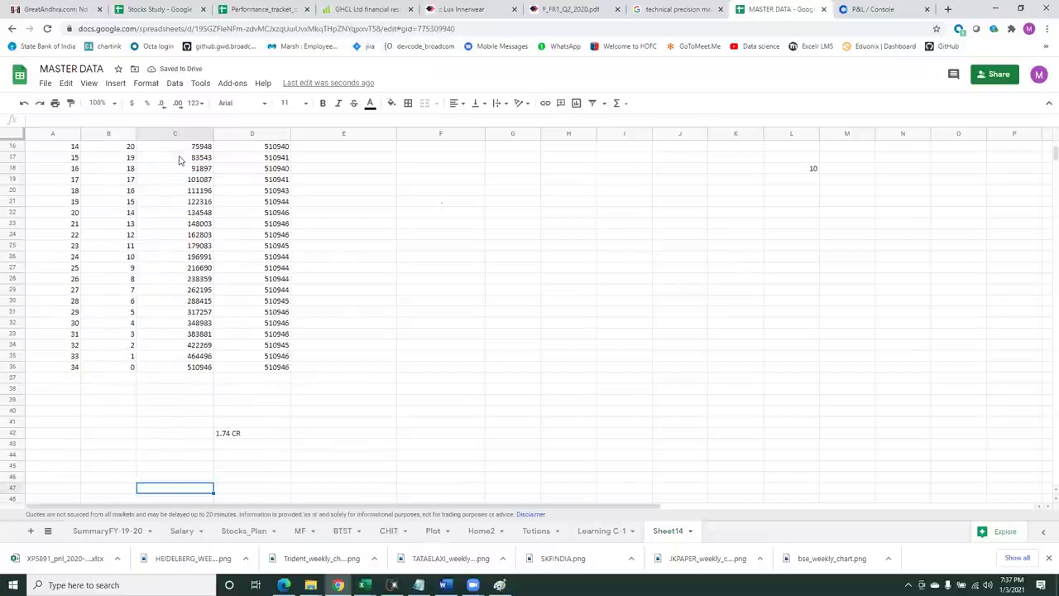
{"action": "left_click", "coordinate": [257, 431]}
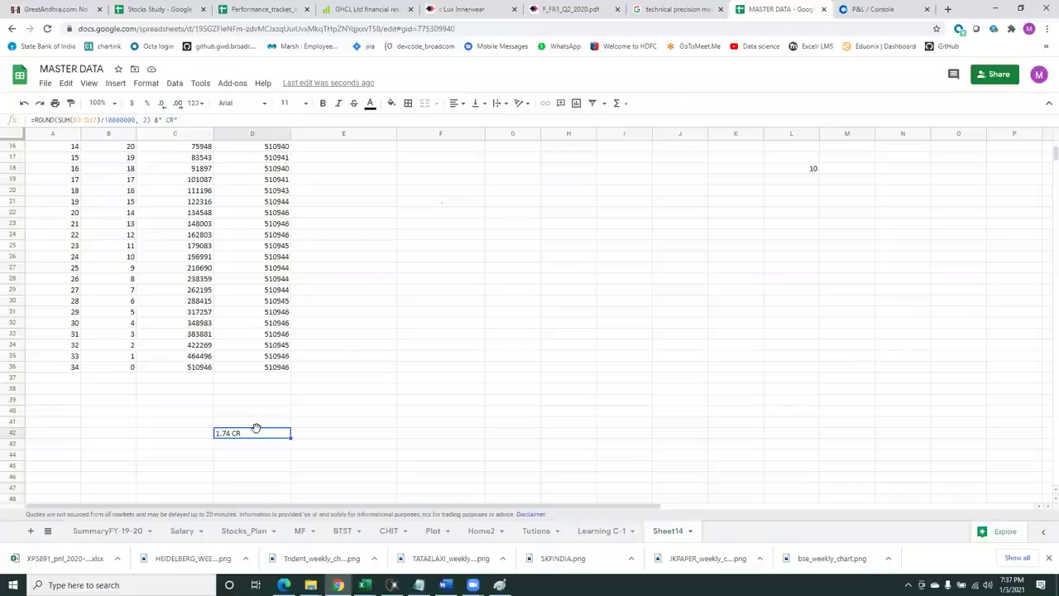
Set the growth rate in G3 to 12%.
{"action": "key", "text": "Up"}
{"action": "key", "text": "Up"}
{"action": "key", "text": "Up"}
{"action": "key", "text": "Up"}
{"action": "key", "text": "Up"}
{"action": "key", "text": "Up"}
{"action": "key", "text": "Up"}
{"action": "key", "text": "Up"}
{"action": "key", "text": "Up"}
{"action": "key", "text": "Up"}
{"action": "key", "text": "Up"}
{"action": "key", "text": "Up"}
{"action": "key", "text": "Up"}
{"action": "key", "text": "Up"}
{"action": "key", "text": "Up"}
{"action": "key", "text": "Up"}
{"action": "key", "text": "Up"}
{"action": "key", "text": "Up"}
{"action": "key", "text": "Up"}
{"action": "key", "text": "Up"}
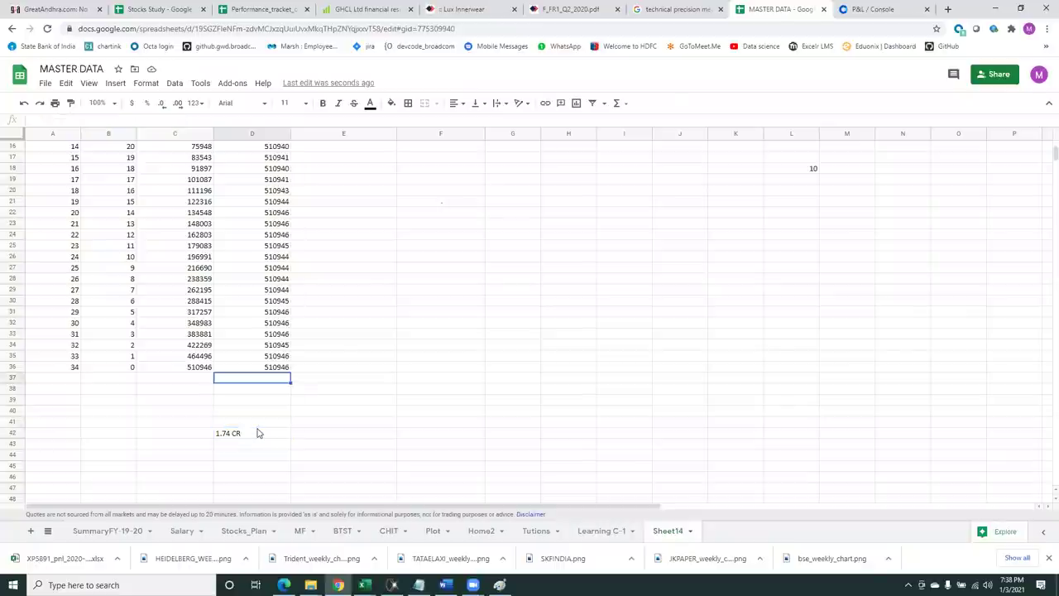
{"action": "key", "text": "Up"}
{"action": "key", "text": "Up"}
{"action": "key", "text": "Up"}
{"action": "key", "text": "Up"}
{"action": "key", "text": "Up"}
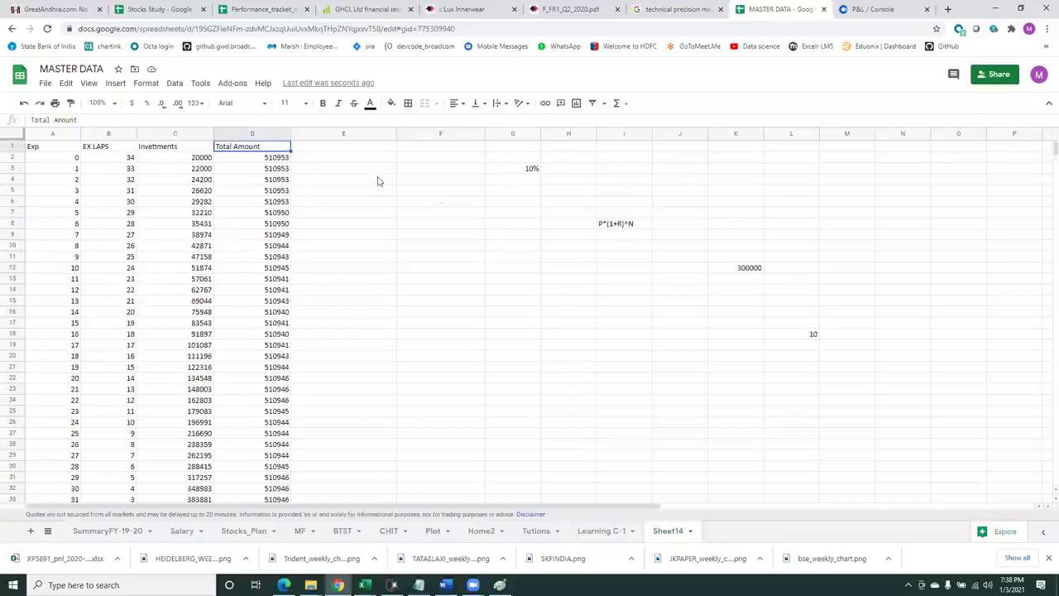
{"action": "left_click", "coordinate": [514, 170]}
{"action": "type", "text": "12"}
{"action": "key", "text": "Return"}
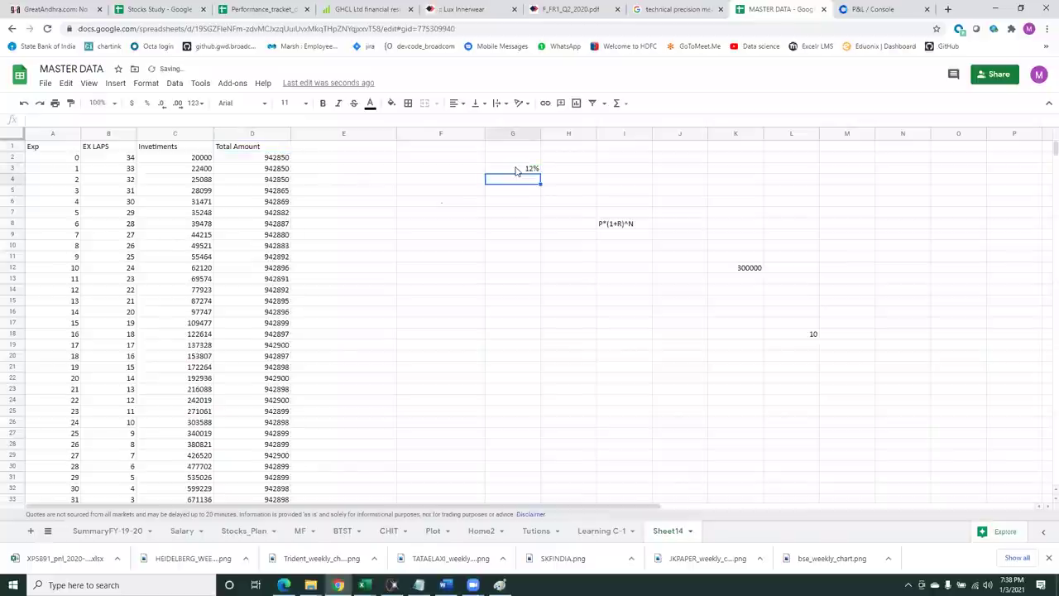
Follow the Total Amount column down and check the overall crore sum in D42 at the 12% growth rate.
{"action": "key", "text": "Left"}
{"action": "key", "text": "Left"}
{"action": "key", "text": "Left"}
{"action": "key", "text": "Down"}
{"action": "key", "text": "Down"}
{"action": "key", "text": "Down"}
{"action": "key", "text": "Down"}
{"action": "key", "text": "Down"}
{"action": "key", "text": "Down"}
{"action": "key", "text": "Down"}
{"action": "key", "text": "Down"}
{"action": "key", "text": "Down"}
{"action": "key", "text": "Down"}
{"action": "key", "text": "Down"}
{"action": "key", "text": "Down"}
{"action": "key", "text": "Down"}
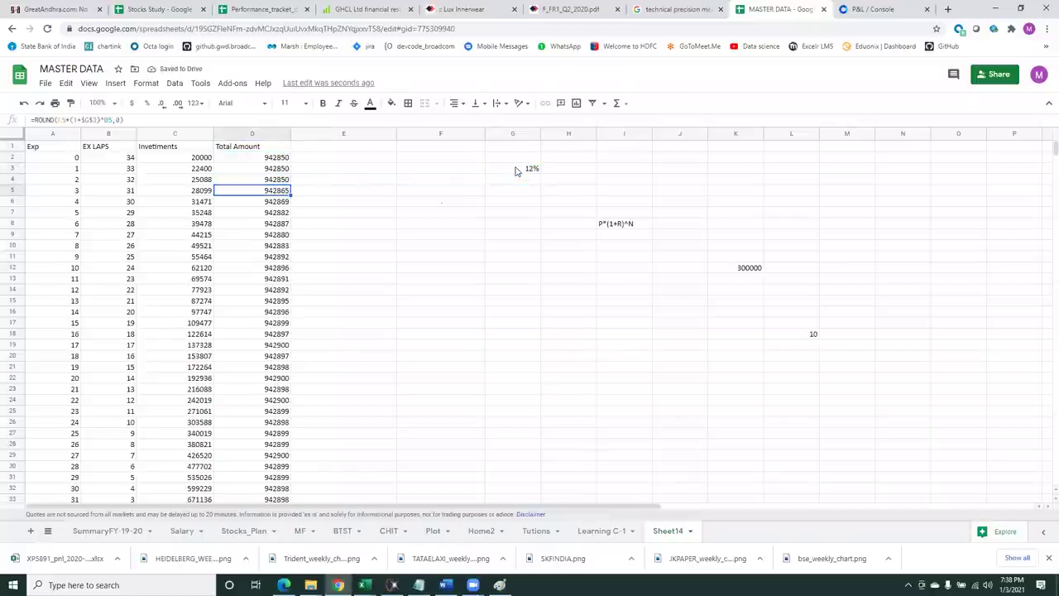
{"action": "key", "text": "Down"}
{"action": "key", "text": "Down"}
{"action": "key", "text": "Down"}
{"action": "key", "text": "Down"}
{"action": "key", "text": "Down"}
{"action": "key", "text": "Down"}
{"action": "key", "text": "Down"}
{"action": "key", "text": "Down"}
{"action": "key", "text": "Down"}
{"action": "key", "text": "Down"}
{"action": "key", "text": "Down"}
{"action": "key", "text": "Down"}
{"action": "key", "text": "Down"}
{"action": "key", "text": "Down"}
{"action": "key", "text": "Down"}
{"action": "key", "text": "Down"}
{"action": "key", "text": "Down"}
{"action": "key", "text": "Down"}
{"action": "key", "text": "Down"}
{"action": "key", "text": "Down"}
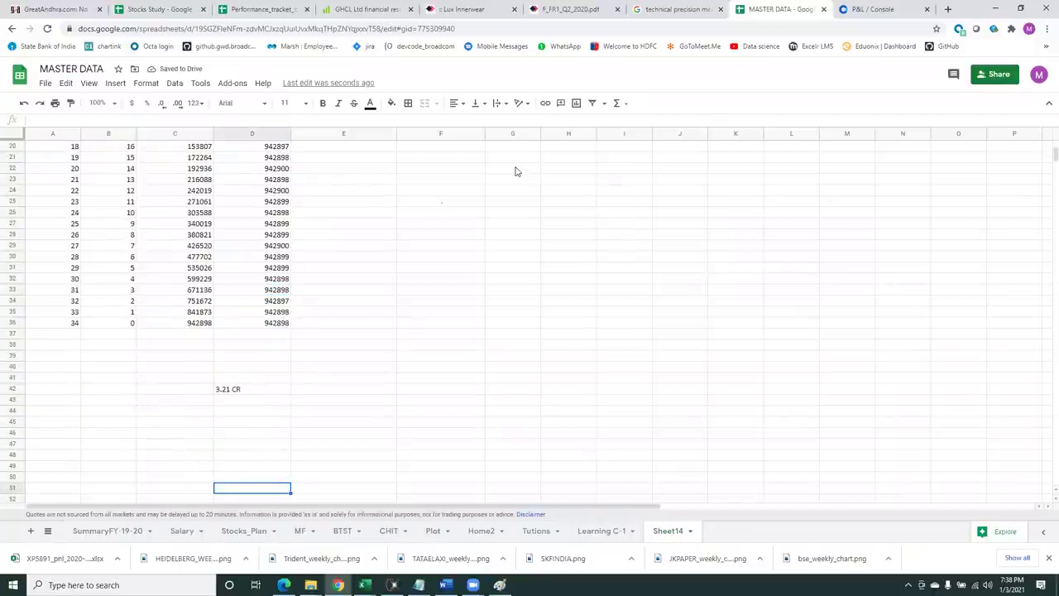
{"action": "left_click", "coordinate": [266, 391]}
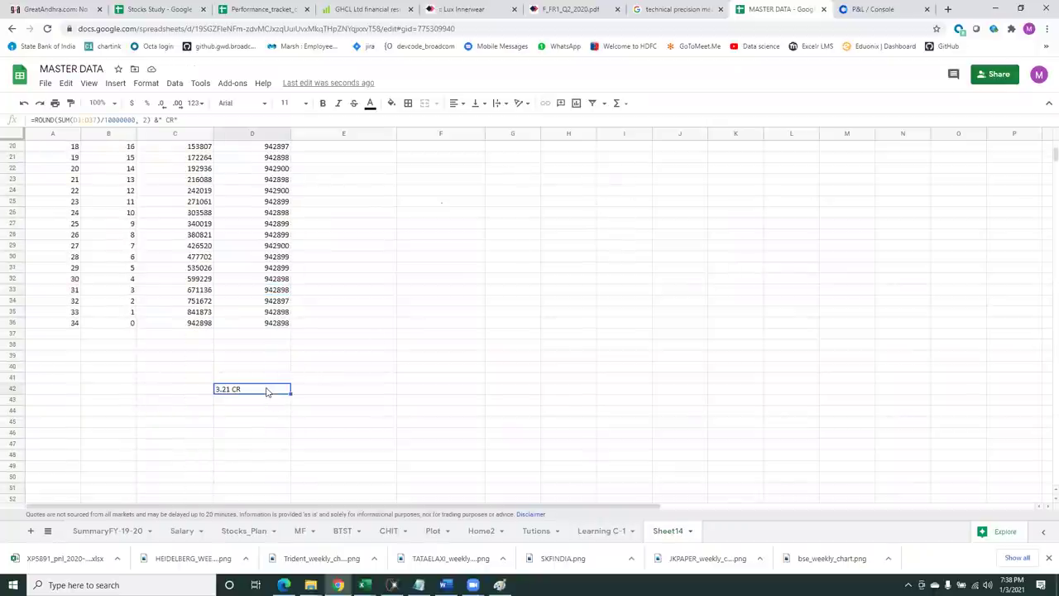
{"action": "key", "text": "Up"}
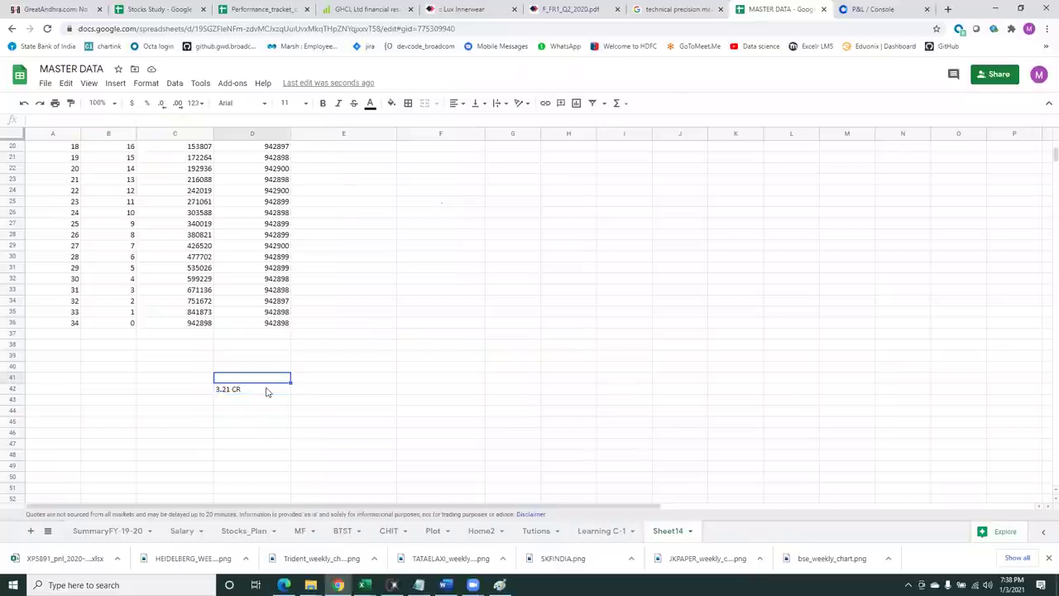
Return to the upper rows of Sheet14 and examine the amount in K12.
{"action": "key", "text": "Right"}
{"action": "key", "text": "Right"}
{"action": "key", "text": "Right"}
{"action": "key", "text": "Right"}
{"action": "key", "text": "Up"}
{"action": "key", "text": "Up"}
{"action": "key", "text": "Up"}
{"action": "key", "text": "Up"}
{"action": "key", "text": "Up"}
{"action": "key", "text": "Up"}
{"action": "key", "text": "Up"}
{"action": "key", "text": "Up"}
{"action": "key", "text": "Up"}
{"action": "key", "text": "Up"}
{"action": "key", "text": "Up"}
{"action": "key", "text": "Up"}
{"action": "key", "text": "Up"}
{"action": "key", "text": "Up"}
{"action": "key", "text": "Up"}
{"action": "key", "text": "Up"}
{"action": "key", "text": "Up"}
{"action": "key", "text": "Up"}
{"action": "key", "text": "Up"}
{"action": "key", "text": "Up"}
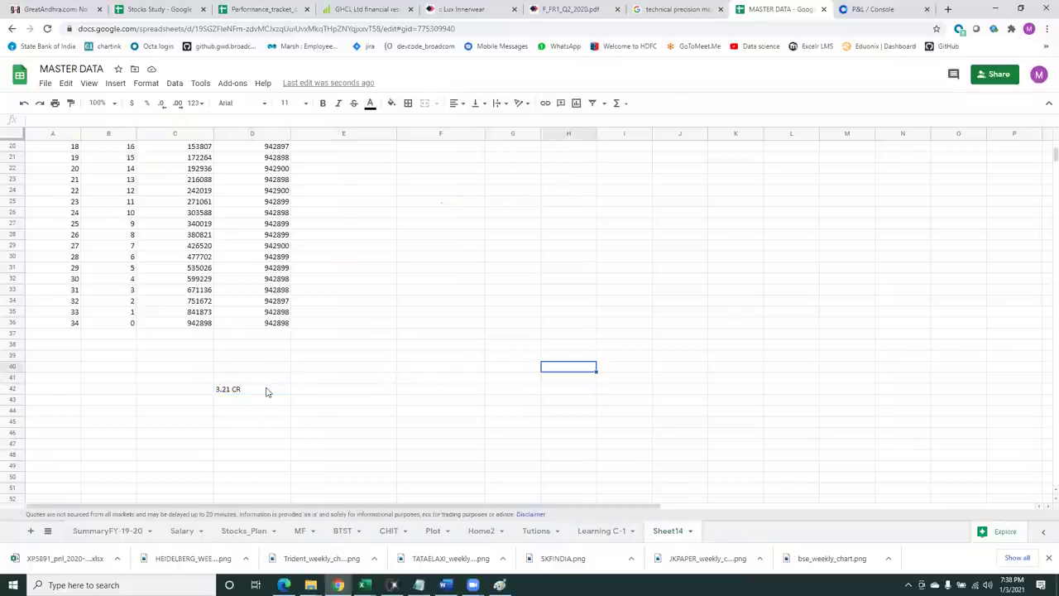
{"action": "key", "text": "Down"}
{"action": "key", "text": "Down"}
{"action": "key", "text": "Down"}
{"action": "key", "text": "Down"}
{"action": "key", "text": "Down"}
{"action": "key", "text": "Down"}
{"action": "key", "text": "Down"}
{"action": "key", "text": "Down"}
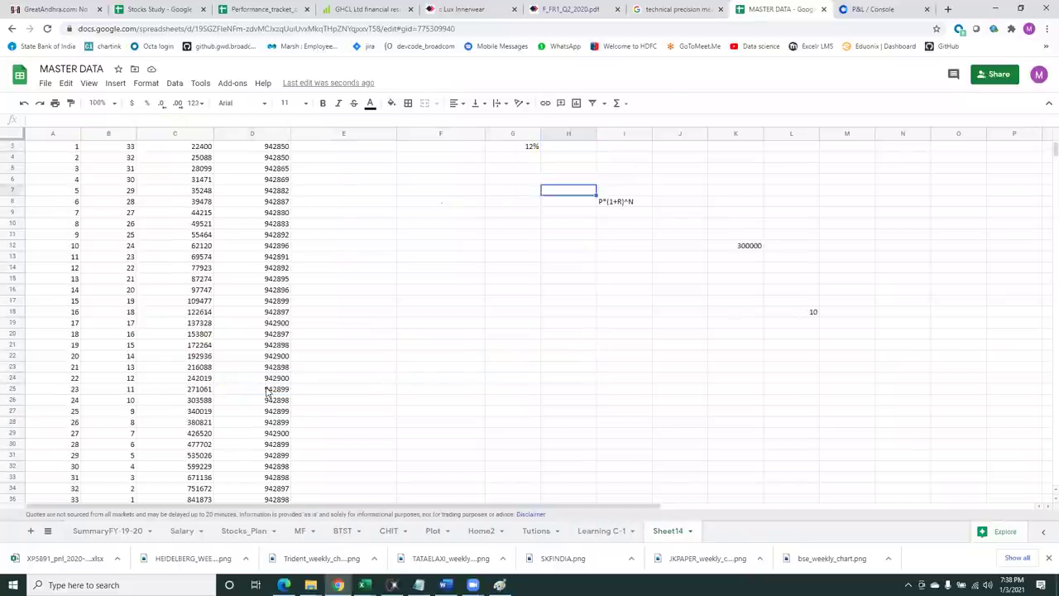
{"action": "key", "text": "Right"}
{"action": "key", "text": "Right"}
{"action": "key", "text": "Right"}
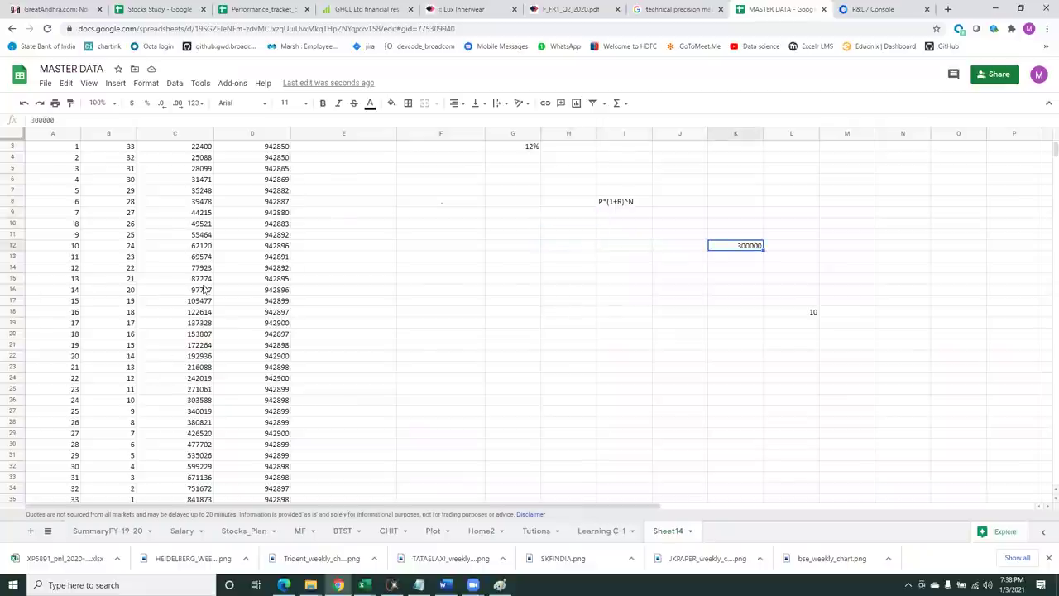
Compare the first year's investment in C2 with the amount in K12.
{"action": "left_click", "coordinate": [175, 237]}
{"action": "key", "text": "Up"}
{"action": "key", "text": "Up"}
{"action": "key", "text": "Up"}
{"action": "key", "text": "Up"}
{"action": "key", "text": "Up"}
{"action": "key", "text": "Up"}
{"action": "key", "text": "Up"}
{"action": "key", "text": "Up"}
{"action": "key", "text": "Up"}
{"action": "key", "text": "Up"}
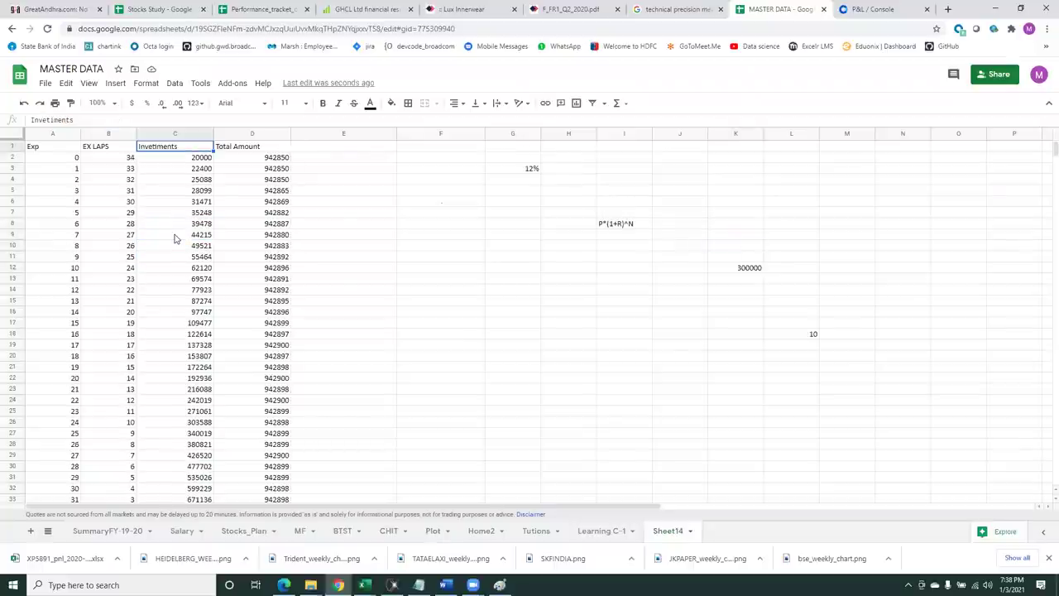
{"action": "key", "text": "Down"}
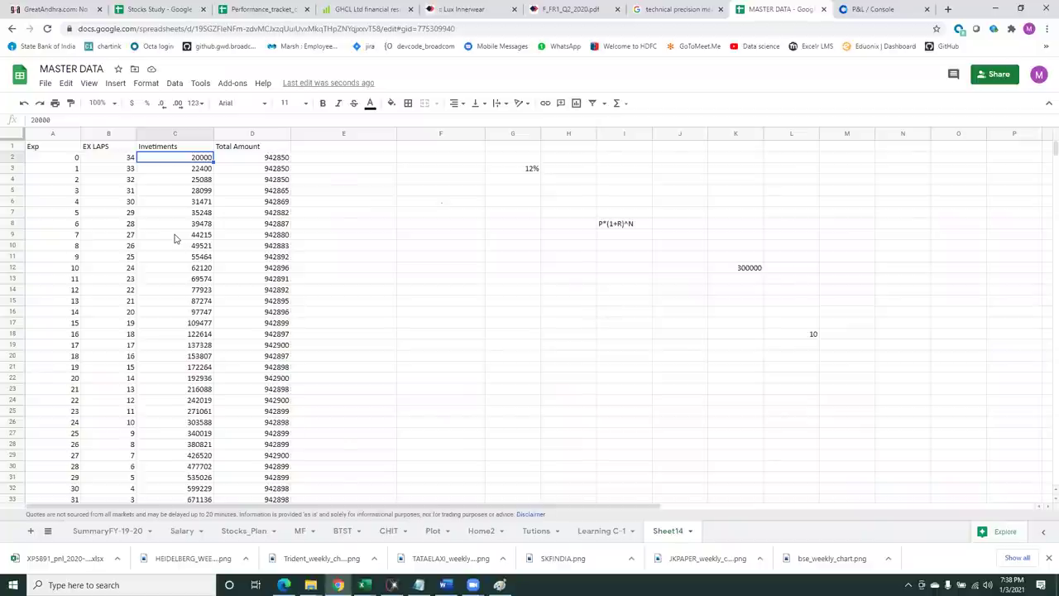
{"action": "left_click", "coordinate": [719, 271]}
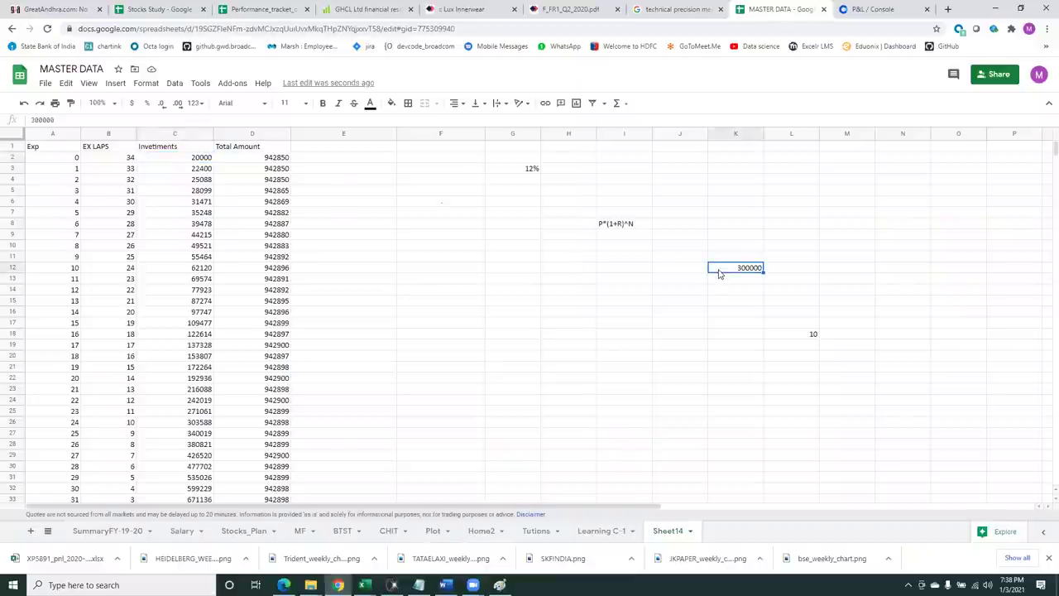
{"action": "left_click", "coordinate": [167, 161]}
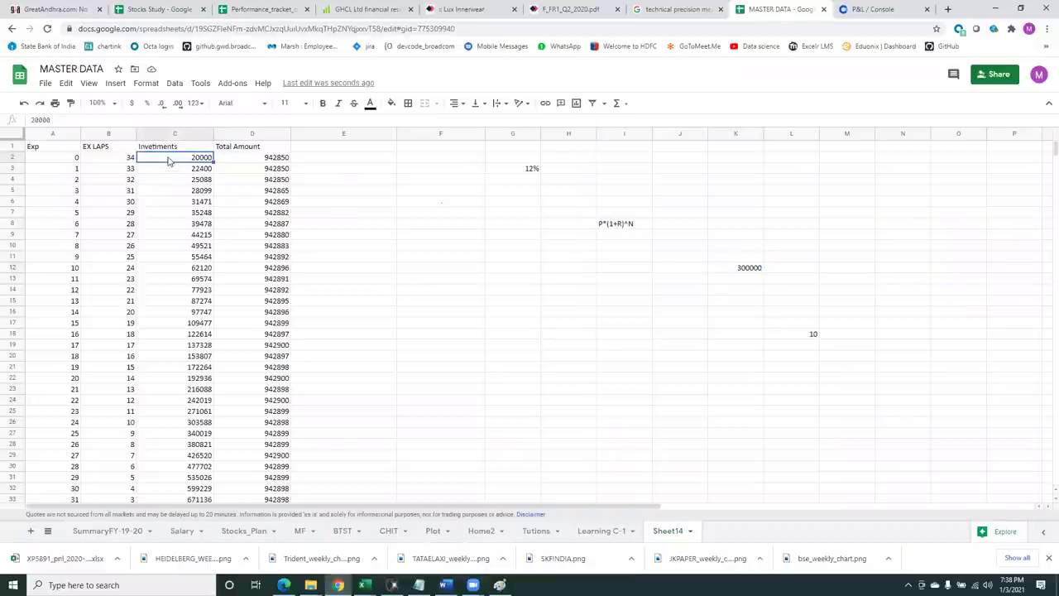
Follow the investments column down past the last year and review the crore sum in D42.
{"action": "key", "text": "Down"}
{"action": "key", "text": "Down"}
{"action": "key", "text": "Down"}
{"action": "key", "text": "Down"}
{"action": "key", "text": "Down"}
{"action": "key", "text": "Down"}
{"action": "key", "text": "Down"}
{"action": "key", "text": "Down"}
{"action": "key", "text": "Down"}
{"action": "key", "text": "Down"}
{"action": "key", "text": "Down"}
{"action": "key", "text": "Down"}
{"action": "key", "text": "Down"}
{"action": "key", "text": "Down"}
{"action": "key", "text": "Down"}
{"action": "key", "text": "Down"}
{"action": "key", "text": "Down"}
{"action": "key", "text": "Down"}
{"action": "key", "text": "Down"}
{"action": "key", "text": "Down"}
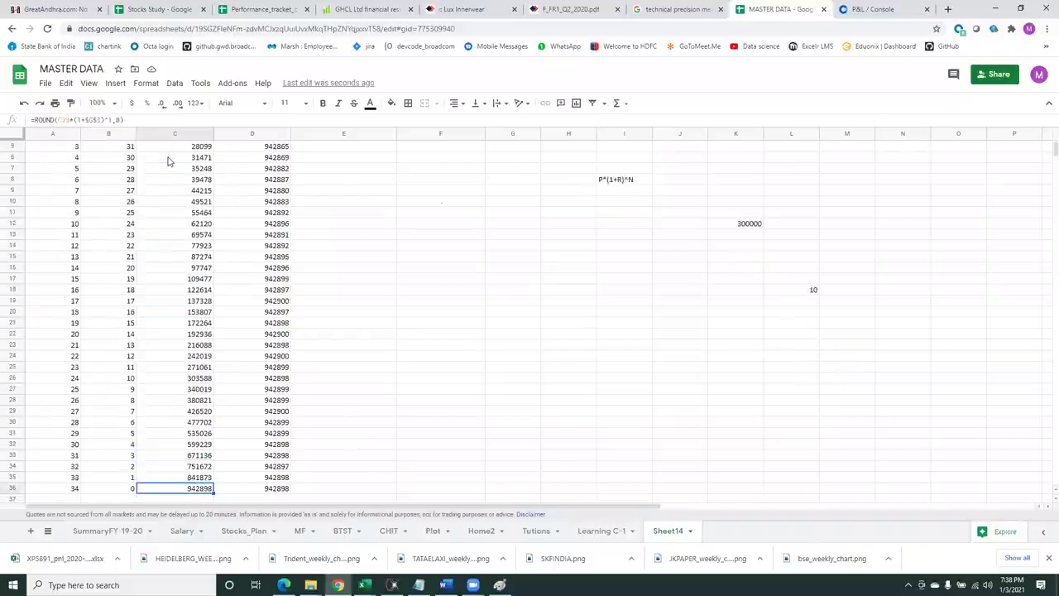
{"action": "key", "text": "Down"}
{"action": "key", "text": "Down"}
{"action": "key", "text": "Down"}
{"action": "key", "text": "Down"}
{"action": "key", "text": "Down"}
{"action": "key", "text": "Down"}
{"action": "key", "text": "Down"}
{"action": "key", "text": "Down"}
{"action": "key", "text": "Down"}
{"action": "key", "text": "Down"}
{"action": "key", "text": "Down"}
{"action": "key", "text": "Down"}
{"action": "key", "text": "Down"}
{"action": "key", "text": "Down"}
{"action": "key", "text": "Down"}
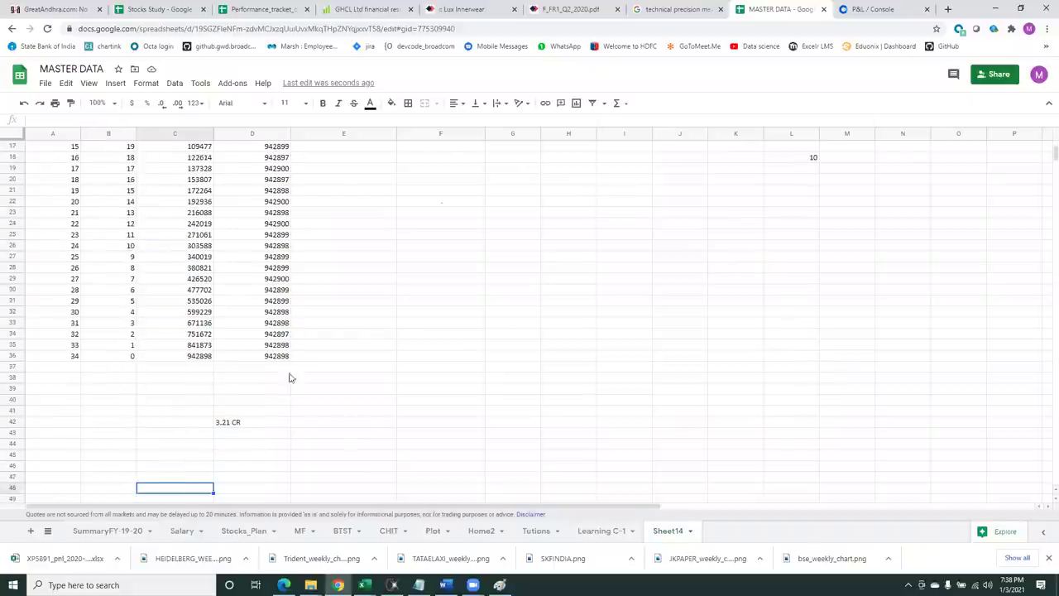
{"action": "left_click", "coordinate": [247, 423]}
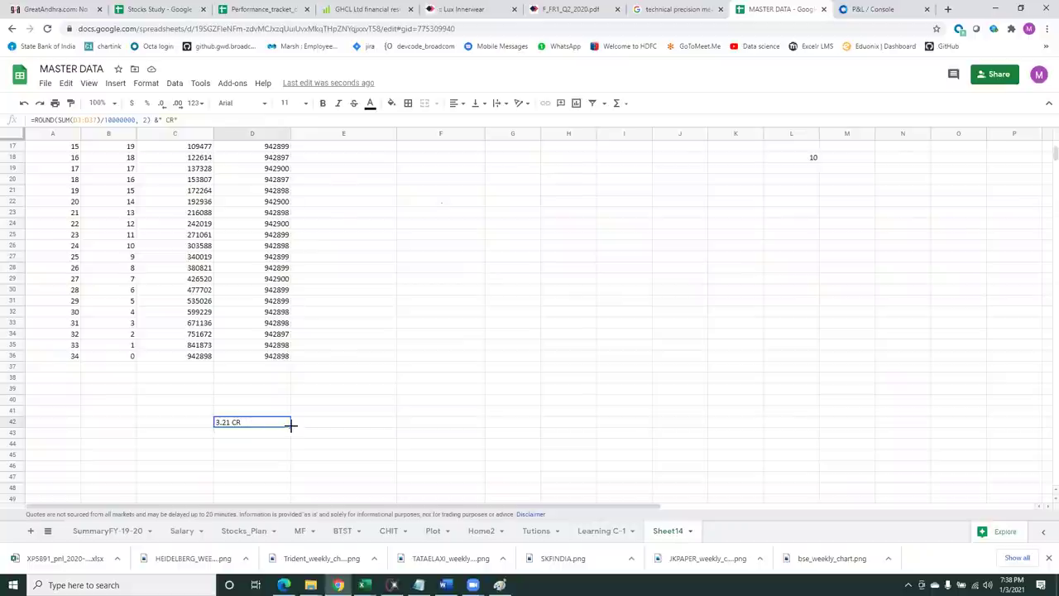
{"action": "left_click", "coordinate": [186, 425]}
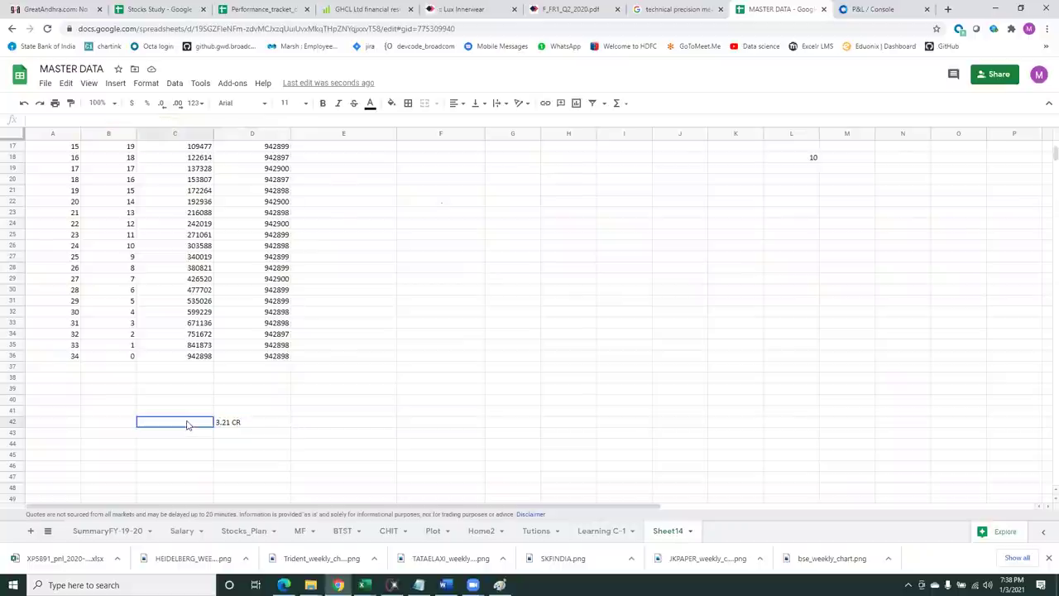
{"action": "left_click", "coordinate": [255, 425]}
{"action": "left_click", "coordinate": [327, 423]}
Set the growth rate in G3 to 6%.
{"action": "key", "text": "Up"}
{"action": "key", "text": "Up"}
{"action": "key", "text": "Up"}
{"action": "key", "text": "Up"}
{"action": "key", "text": "Up"}
{"action": "key", "text": "Up"}
{"action": "key", "text": "Up"}
{"action": "key", "text": "Up"}
{"action": "key", "text": "Up"}
{"action": "key", "text": "Up"}
{"action": "key", "text": "Up"}
{"action": "key", "text": "Up"}
{"action": "key", "text": "Up"}
{"action": "key", "text": "Up"}
{"action": "key", "text": "Up"}
{"action": "key", "text": "Up"}
{"action": "key", "text": "Up"}
{"action": "key", "text": "Up"}
{"action": "key", "text": "Up"}
{"action": "key", "text": "Up"}
{"action": "key", "text": "Up"}
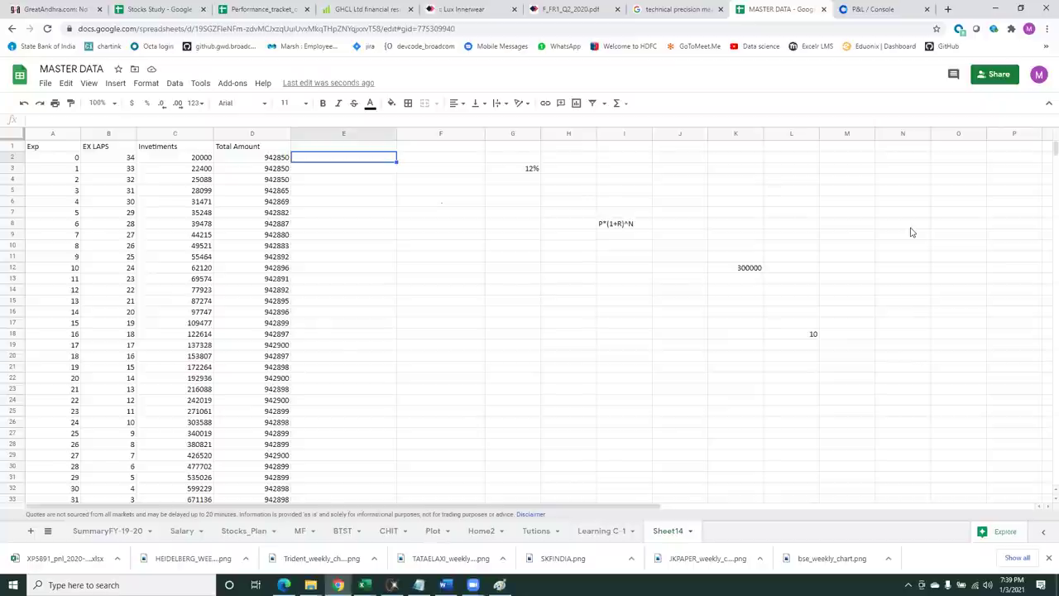
{"action": "left_click", "coordinate": [511, 169]}
{"action": "type", "text": "6"}
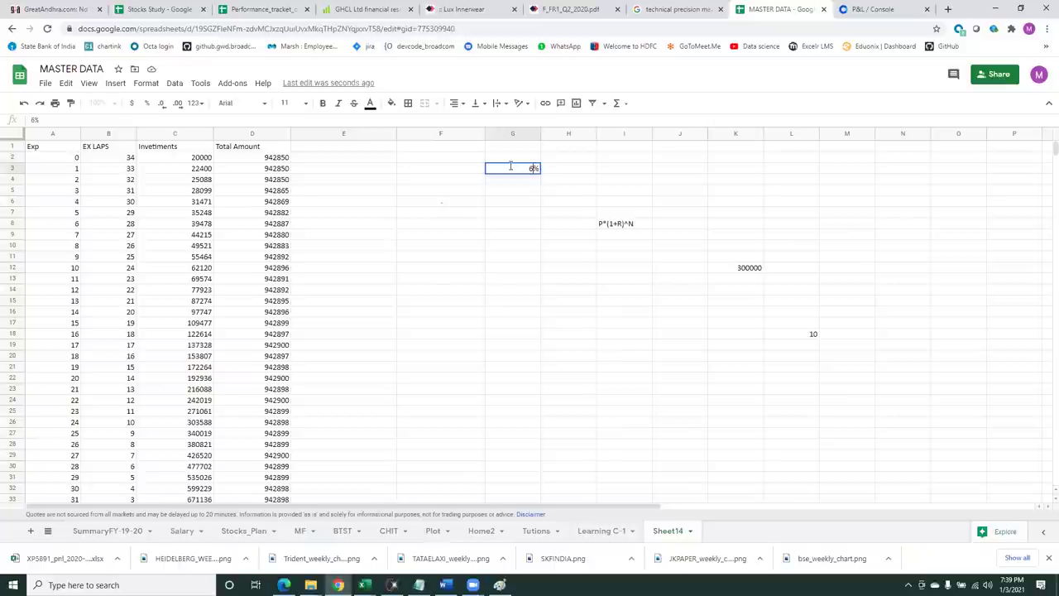
{"action": "key", "text": "Return"}
Follow the yearly investments and total amounts down to the last year at the 6% growth rate.
{"action": "key", "text": "Down"}
{"action": "key", "text": "Down"}
{"action": "key", "text": "Down"}
{"action": "key", "text": "Down"}
{"action": "key", "text": "Down"}
{"action": "key", "text": "Down"}
{"action": "key", "text": "Down"}
{"action": "key", "text": "Down"}
{"action": "key", "text": "Down"}
{"action": "key", "text": "Down"}
{"action": "key", "text": "Down"}
{"action": "key", "text": "Down"}
{"action": "key", "text": "Down"}
{"action": "key", "text": "Down"}
{"action": "key", "text": "Down"}
{"action": "key", "text": "Down"}
{"action": "key", "text": "Down"}
{"action": "key", "text": "Down"}
{"action": "key", "text": "Down"}
{"action": "key", "text": "Down"}
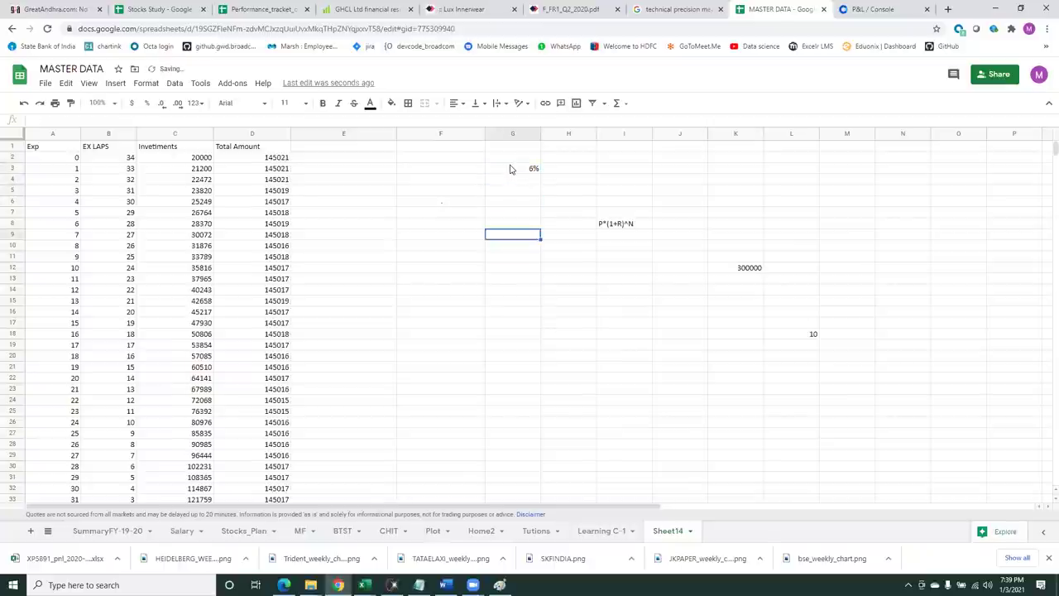
{"action": "key", "text": "Down"}
{"action": "key", "text": "Down"}
{"action": "key", "text": "Down"}
{"action": "key", "text": "Down"}
{"action": "key", "text": "Down"}
{"action": "key", "text": "Down"}
{"action": "key", "text": "Down"}
{"action": "key", "text": "Down"}
{"action": "key", "text": "Down"}
{"action": "key", "text": "Down"}
{"action": "key", "text": "Down"}
{"action": "key", "text": "Down"}
{"action": "key", "text": "Down"}
{"action": "key", "text": "Down"}
{"action": "key", "text": "Down"}
{"action": "key", "text": "Down"}
{"action": "key", "text": "Down"}
{"action": "key", "text": "Down"}
{"action": "key", "text": "Down"}
Return to G3 and set the growth rate to 12%.
{"action": "key", "text": "Up"}
{"action": "key", "text": "Up"}
{"action": "key", "text": "Up"}
{"action": "key", "text": "Up"}
{"action": "key", "text": "Up"}
{"action": "key", "text": "Up"}
{"action": "key", "text": "Up"}
{"action": "key", "text": "Up"}
{"action": "key", "text": "Up"}
{"action": "key", "text": "Up"}
{"action": "key", "text": "Up"}
{"action": "key", "text": "Up"}
{"action": "key", "text": "Up"}
{"action": "key", "text": "Up"}
{"action": "key", "text": "Up"}
{"action": "key", "text": "Up"}
{"action": "key", "text": "Up"}
{"action": "key", "text": "Up"}
{"action": "key", "text": "Up"}
{"action": "key", "text": "Up"}
{"action": "key", "text": "Up"}
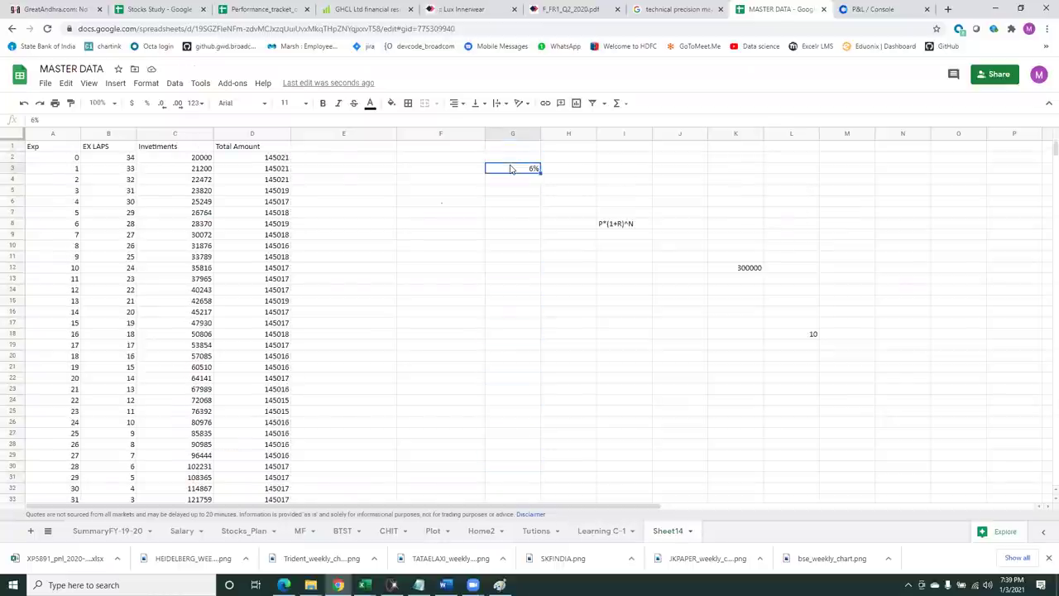
{"action": "type", "text": "12"}
{"action": "key", "text": "Return"}
Review the yearly investments and total amounts down to year 34 at the 12% growth rate.
{"action": "key", "text": "Down"}
{"action": "key", "text": "Down"}
{"action": "key", "text": "Down"}
{"action": "key", "text": "Down"}
{"action": "key", "text": "Down"}
{"action": "key", "text": "Down"}
{"action": "key", "text": "Down"}
{"action": "key", "text": "Down"}
{"action": "key", "text": "Down"}
{"action": "key", "text": "Down"}
{"action": "key", "text": "Down"}
{"action": "key", "text": "Down"}
{"action": "key", "text": "Down"}
{"action": "key", "text": "Down"}
{"action": "key", "text": "Down"}
{"action": "key", "text": "Down"}
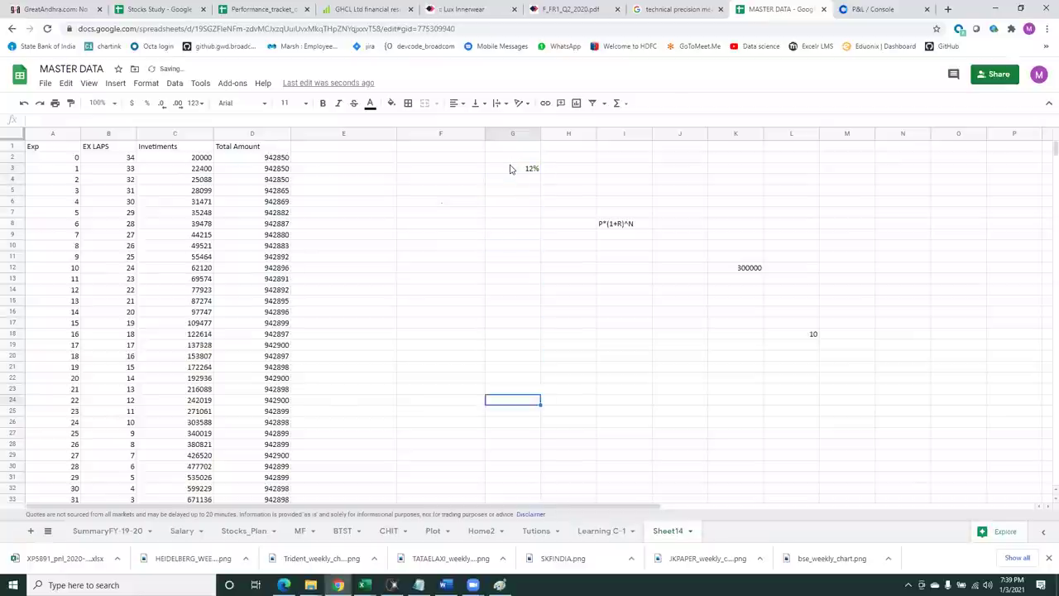
{"action": "key", "text": "Down"}
{"action": "key", "text": "Down"}
{"action": "key", "text": "Down"}
{"action": "key", "text": "Down"}
{"action": "key", "text": "Down"}
{"action": "key", "text": "Down"}
{"action": "key", "text": "Down"}
{"action": "key", "text": "Down"}
{"action": "key", "text": "Down"}
{"action": "key", "text": "Down"}
{"action": "key", "text": "Down"}
{"action": "key", "text": "Down"}
{"action": "key", "text": "Down"}
{"action": "key", "text": "Down"}
{"action": "key", "text": "Down"}
{"action": "key", "text": "Down"}
{"action": "key", "text": "Left"}
{"action": "key", "text": "Left"}
{"action": "key", "text": "Left"}
{"action": "key", "text": "Right"}
{"action": "key", "text": "Up"}
{"action": "key", "text": "Up"}
{"action": "key", "text": "Up"}
{"action": "key", "text": "Up"}
{"action": "key", "text": "Up"}
{"action": "key", "text": "Up"}
{"action": "key", "text": "Up"}
{"action": "key", "text": "Up"}
{"action": "key", "text": "Up"}
{"action": "key", "text": "Up"}
{"action": "key", "text": "Up"}
{"action": "key", "text": "Up"}
{"action": "key", "text": "Up"}
{"action": "key", "text": "Up"}
{"action": "key", "text": "Up"}
{"action": "key", "text": "Up"}
{"action": "key", "text": "Up"}
{"action": "key", "text": "Up"}
{"action": "key", "text": "Up"}
{"action": "key", "text": "Up"}
{"action": "key", "text": "Up"}
{"action": "key", "text": "Down"}
{"action": "key", "text": "Down"}
{"action": "key", "text": "Down"}
{"action": "key", "text": "Down"}
{"action": "key", "text": "Down"}
{"action": "key", "text": "Down"}
{"action": "key", "text": "Down"}
{"action": "key", "text": "Down"}
{"action": "key", "text": "Down"}
{"action": "key", "text": "Down"}
{"action": "key", "text": "Down"}
{"action": "key", "text": "Down"}
{"action": "key", "text": "Down"}
{"action": "key", "text": "Down"}
{"action": "key", "text": "Down"}
{"action": "key", "text": "Down"}
{"action": "key", "text": "Down"}
{"action": "key", "text": "Down"}
{"action": "key", "text": "Down"}
{"action": "key", "text": "Down"}
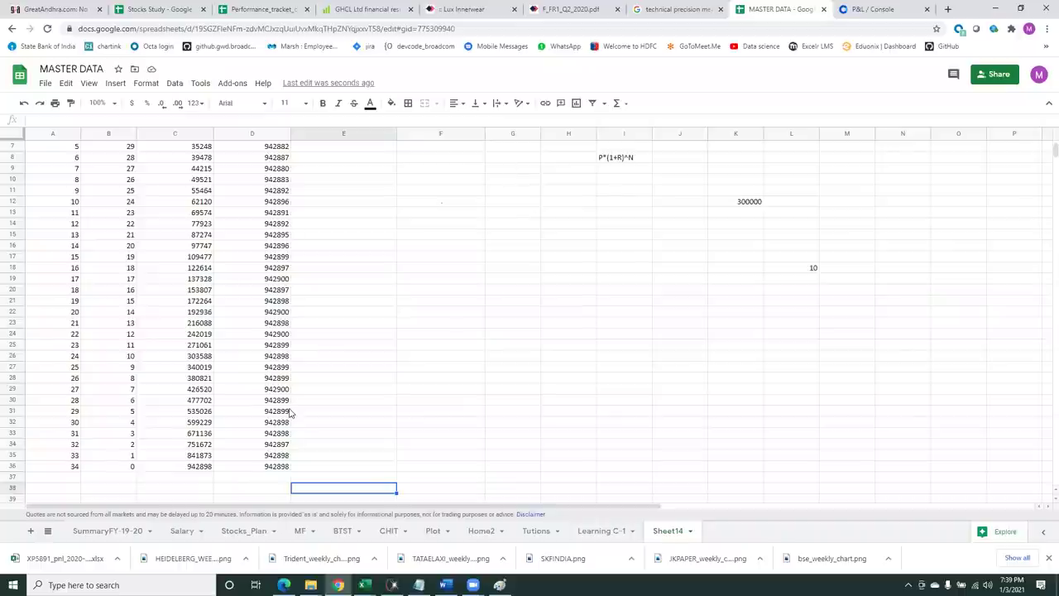
Compare the remaining years, investment and total amount in rows 35 and 36 at the end of the table.
{"action": "left_click", "coordinate": [246, 467]}
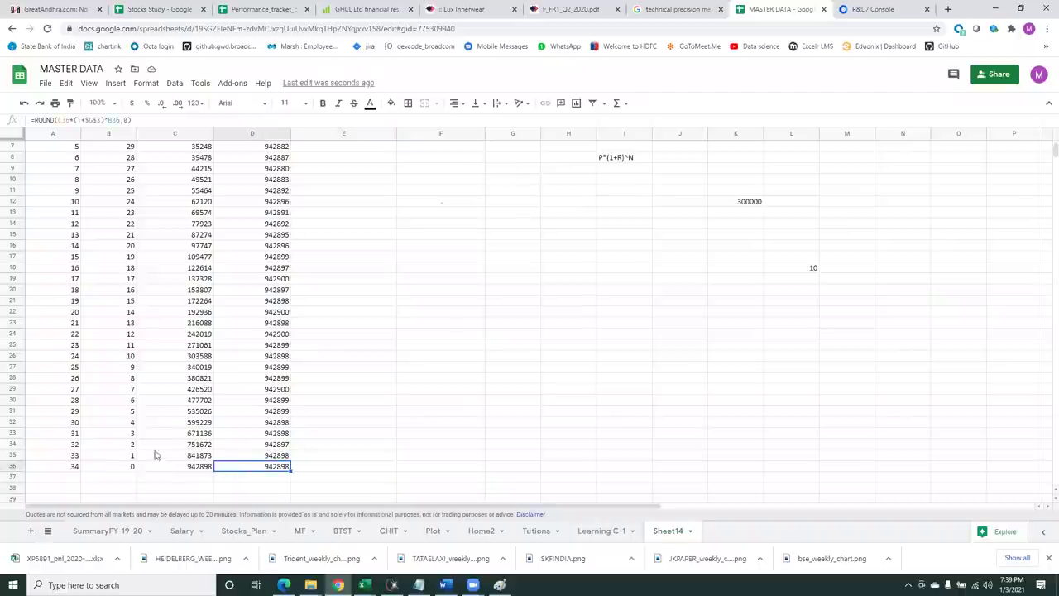
{"action": "left_click", "coordinate": [118, 457]}
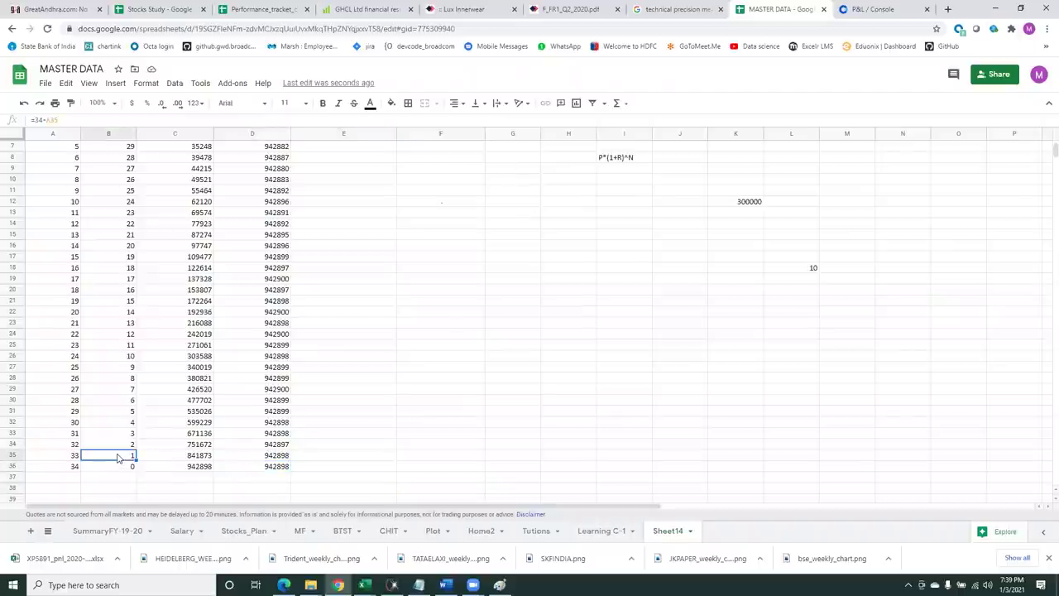
{"action": "left_click", "coordinate": [246, 469]}
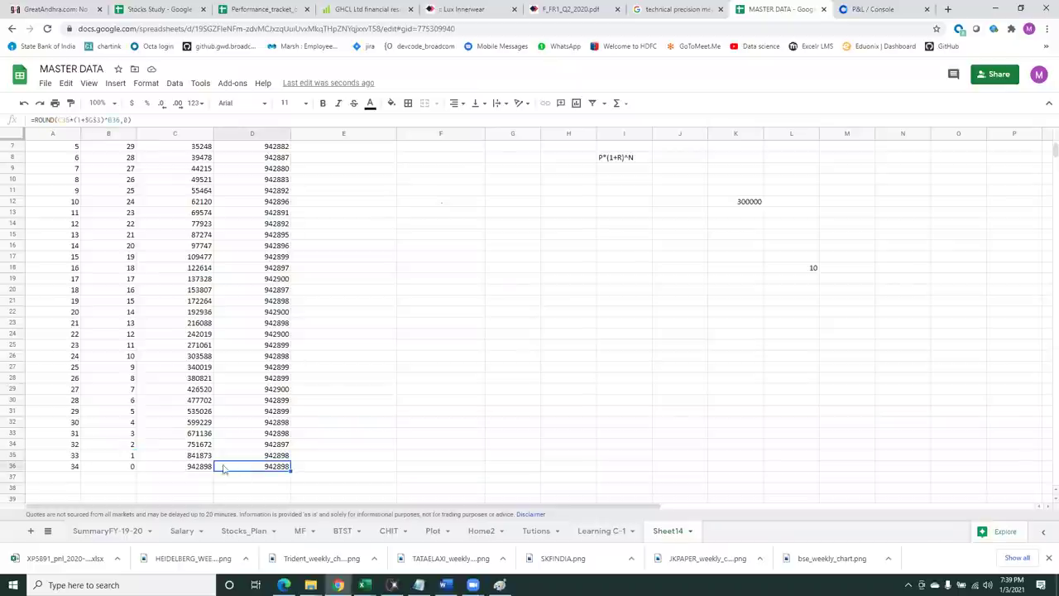
{"action": "left_click", "coordinate": [172, 459]}
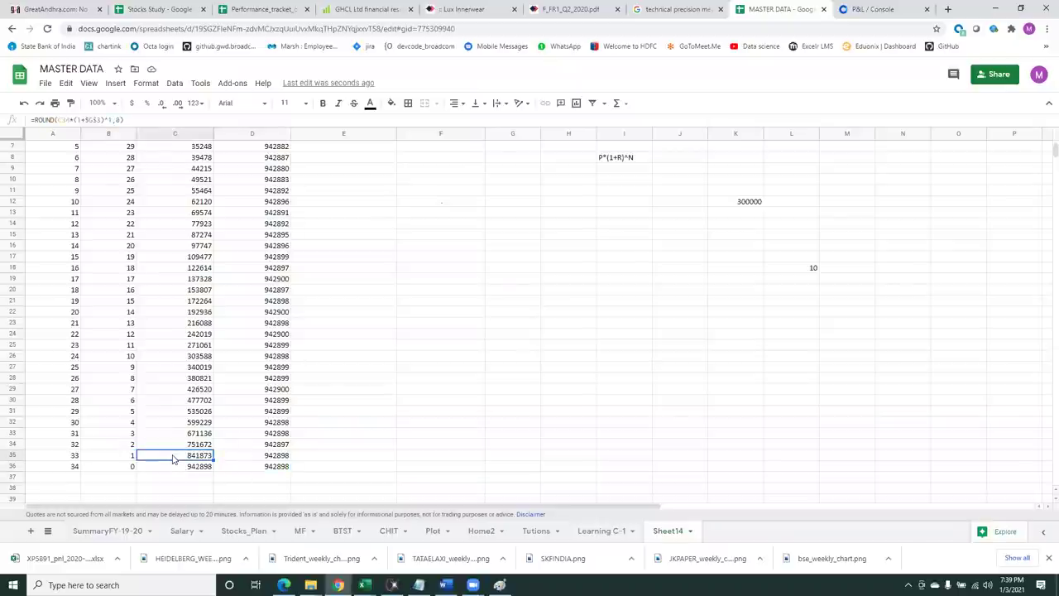
{"action": "key", "text": "Left"}
{"action": "key", "text": "Right"}
{"action": "key", "text": "Right"}
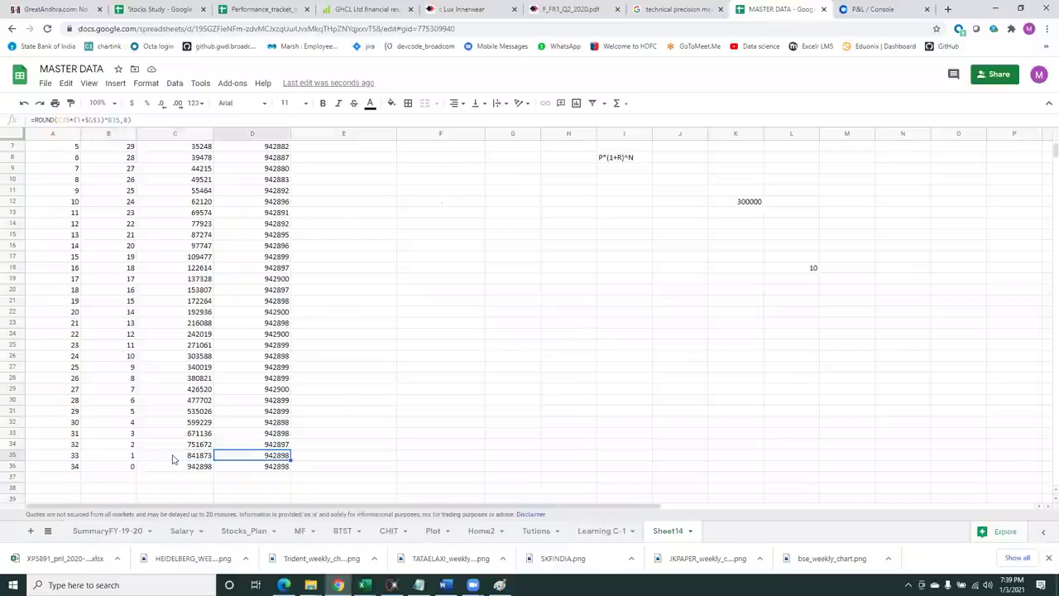
Follow the Total Amount column past the last year to the crore sum in D42.
{"action": "key", "text": "Down"}
{"action": "key", "text": "Down"}
{"action": "key", "text": "Down"}
{"action": "key", "text": "Down"}
{"action": "key", "text": "Down"}
{"action": "key", "text": "Down"}
{"action": "key", "text": "Down"}
{"action": "key", "text": "Down"}
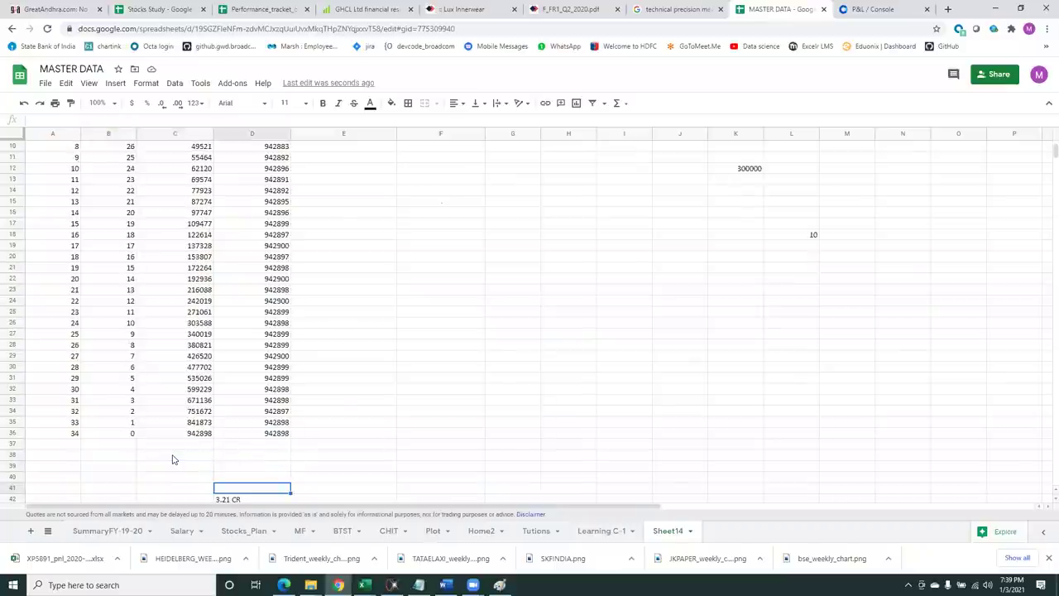
Go back up from the crore sum to the first rows of the yearly growth table.
{"action": "key", "text": "Up"}
{"action": "key", "text": "Right"}
{"action": "key", "text": "Up"}
{"action": "key", "text": "Up"}
{"action": "key", "text": "Up"}
{"action": "key", "text": "Up"}
{"action": "key", "text": "Up"}
{"action": "key", "text": "Up"}
{"action": "key", "text": "Up"}
{"action": "key", "text": "Up"}
{"action": "key", "text": "Up"}
{"action": "key", "text": "ctrl+Up"}
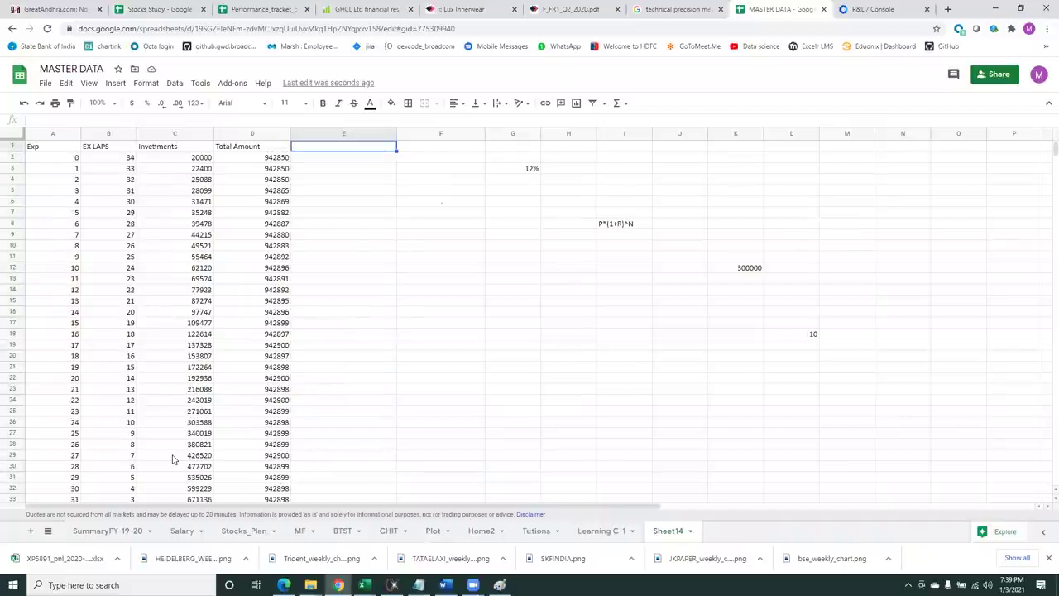
{"action": "key", "text": "Down"}
{"action": "key", "text": "Right"}
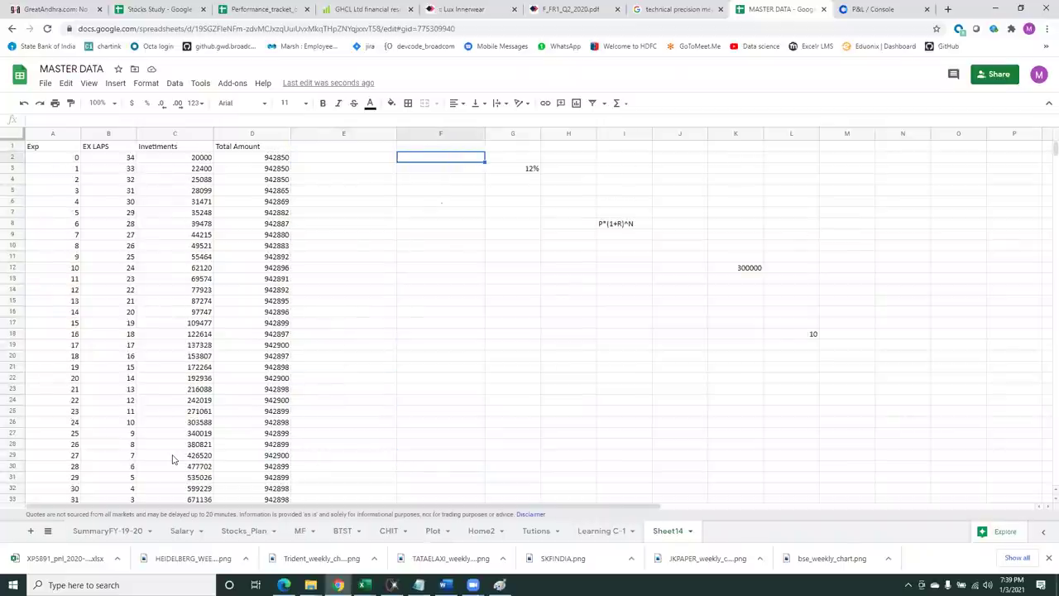
Examine K12, the first-year investment, its total amount formula, the growth rate in G3 and the compound formula in I8.
{"action": "left_click", "coordinate": [725, 268]}
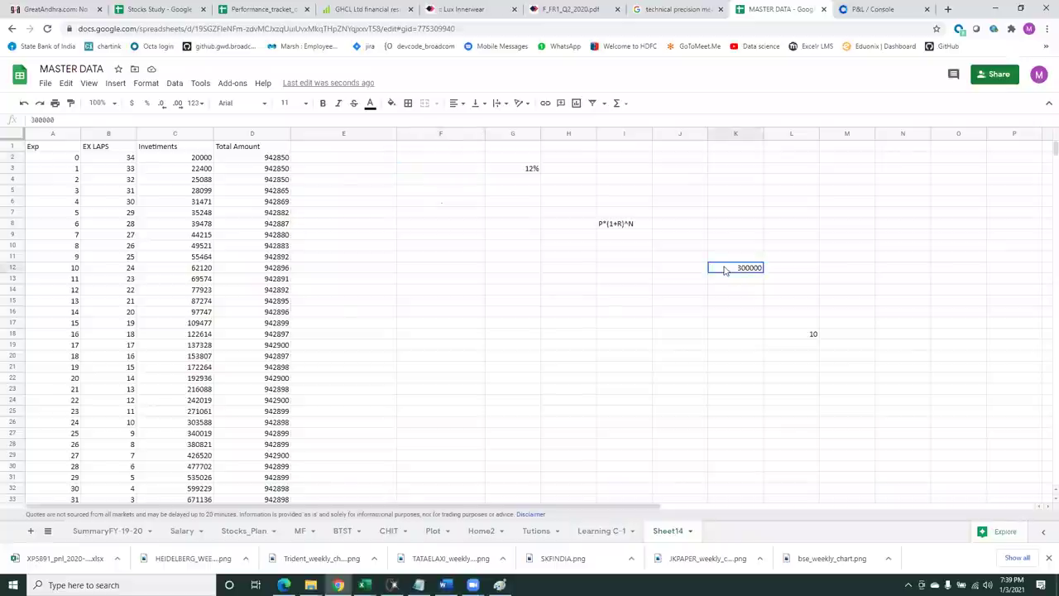
{"action": "left_click", "coordinate": [174, 160]}
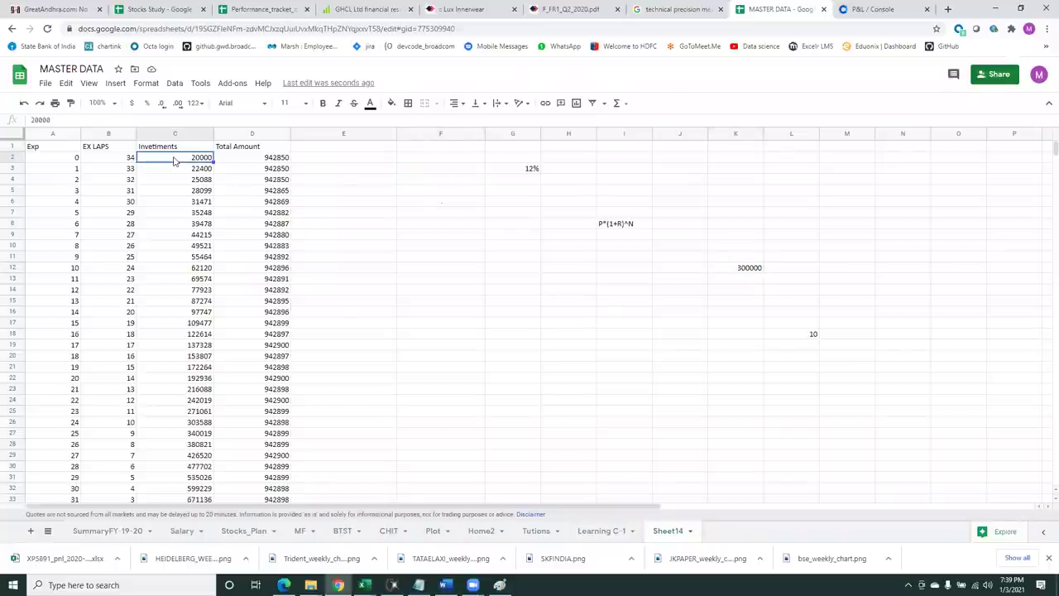
{"action": "left_click", "coordinate": [245, 160]}
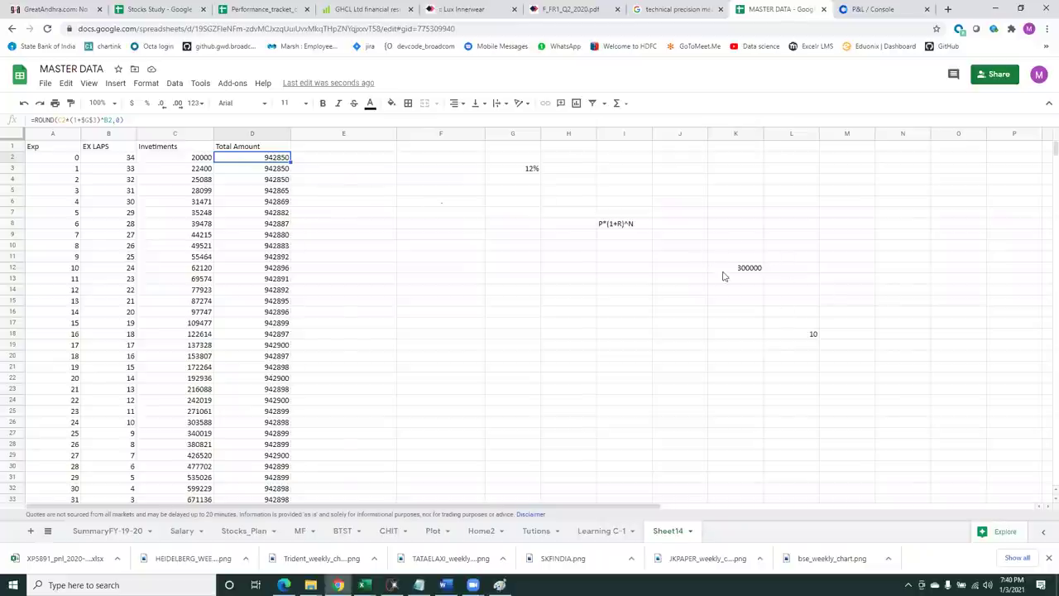
{"action": "left_click", "coordinate": [507, 171]}
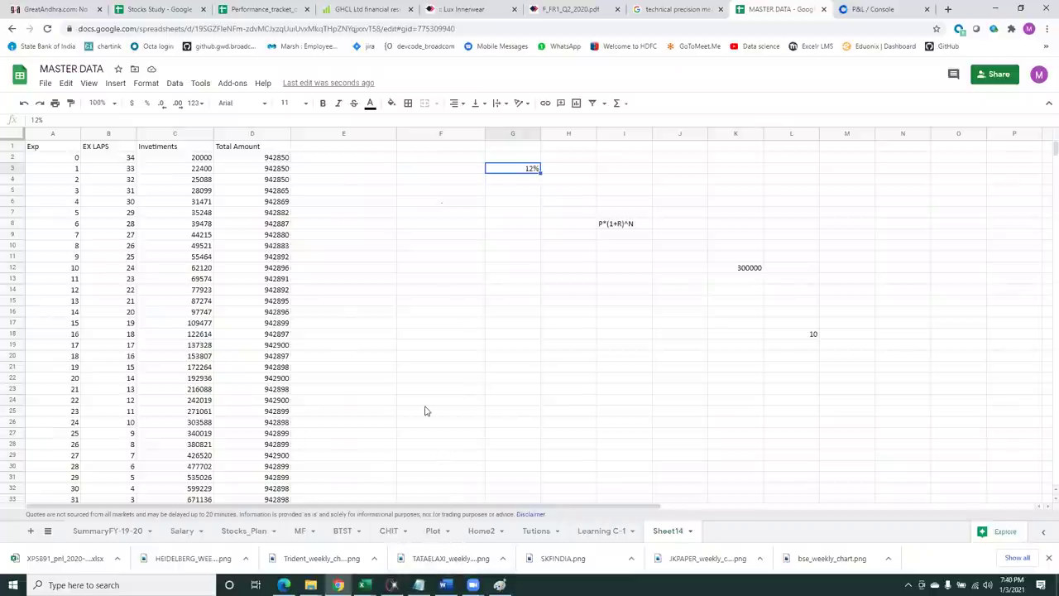
{"action": "left_click", "coordinate": [638, 226]}
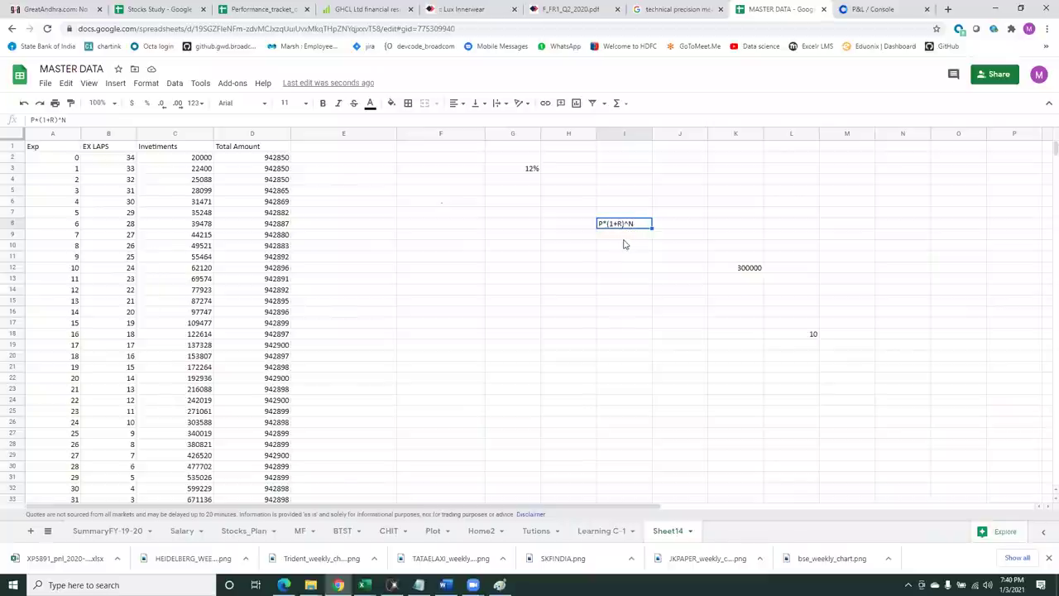
{"action": "left_click", "coordinate": [168, 160]}
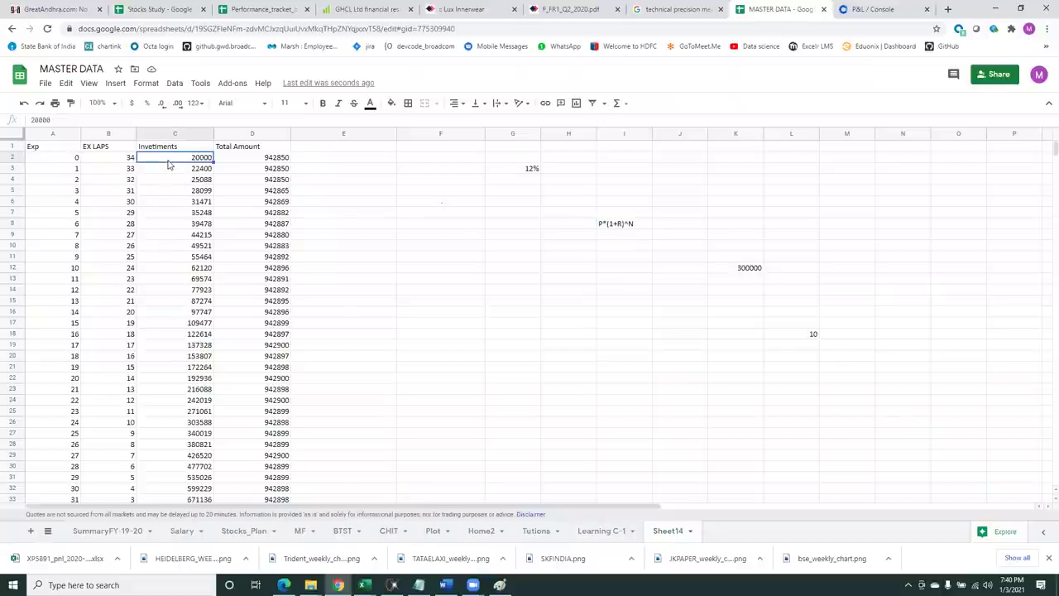
{"action": "left_click", "coordinate": [305, 163]}
{"action": "left_click", "coordinate": [59, 160]}
{"action": "key", "text": "Right"}
{"action": "key", "text": "Right"}
{"action": "key", "text": "Right"}
{"action": "key", "text": "Right"}
{"action": "key", "text": "Right"}
{"action": "key", "text": "Right"}
{"action": "key", "text": "Right"}
{"action": "key", "text": "Left"}
{"action": "key", "text": "Down"}
{"action": "key", "text": "Down"}
{"action": "key", "text": "Down"}
{"action": "key", "text": "Down"}
{"action": "key", "text": "Down"}
{"action": "key", "text": "Down"}
{"action": "key", "text": "Right"}
{"action": "key", "text": "Right"}
{"action": "key", "text": "Right"}
{"action": "key", "text": "Right"}
{"action": "key", "text": "Down"}
{"action": "key", "text": "Down"}
{"action": "key", "text": "Down"}
{"action": "key", "text": "Down"}
{"action": "key", "text": "Left"}
{"action": "key", "text": "Left"}
{"action": "key", "text": "Left"}
{"action": "key", "text": "Left"}
{"action": "key", "text": "Left"}
{"action": "key", "text": "Left"}
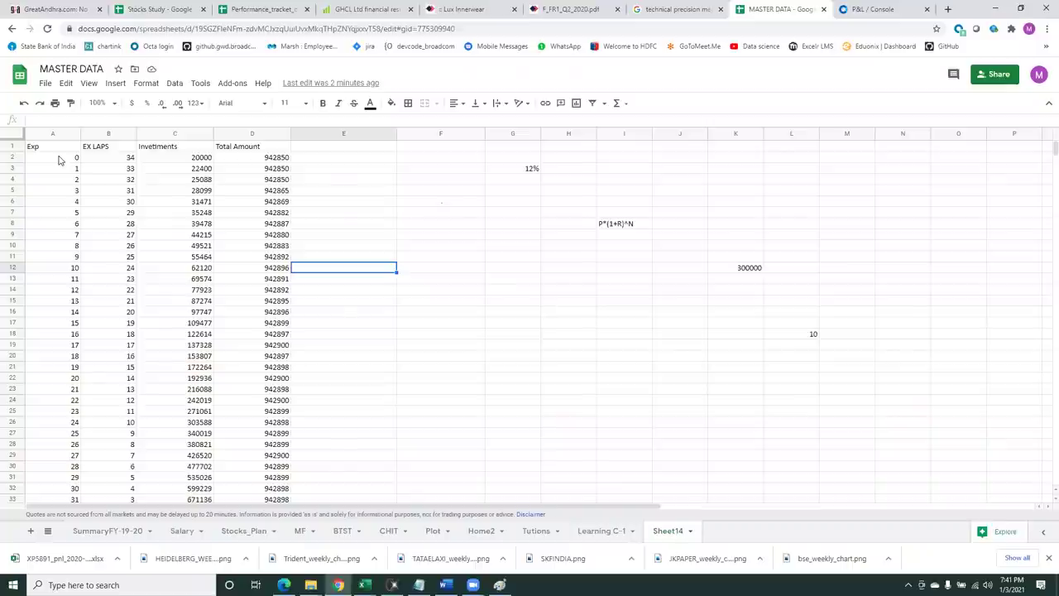
Follow the yearly rows beside the Total Amount column down past year 34 at the end of the table.
{"action": "key", "text": "Down"}
{"action": "key", "text": "Down"}
{"action": "key", "text": "Down"}
{"action": "key", "text": "Down"}
{"action": "key", "text": "Down"}
{"action": "key", "text": "Down"}
{"action": "key", "text": "Down"}
{"action": "key", "text": "Down"}
{"action": "key", "text": "Down"}
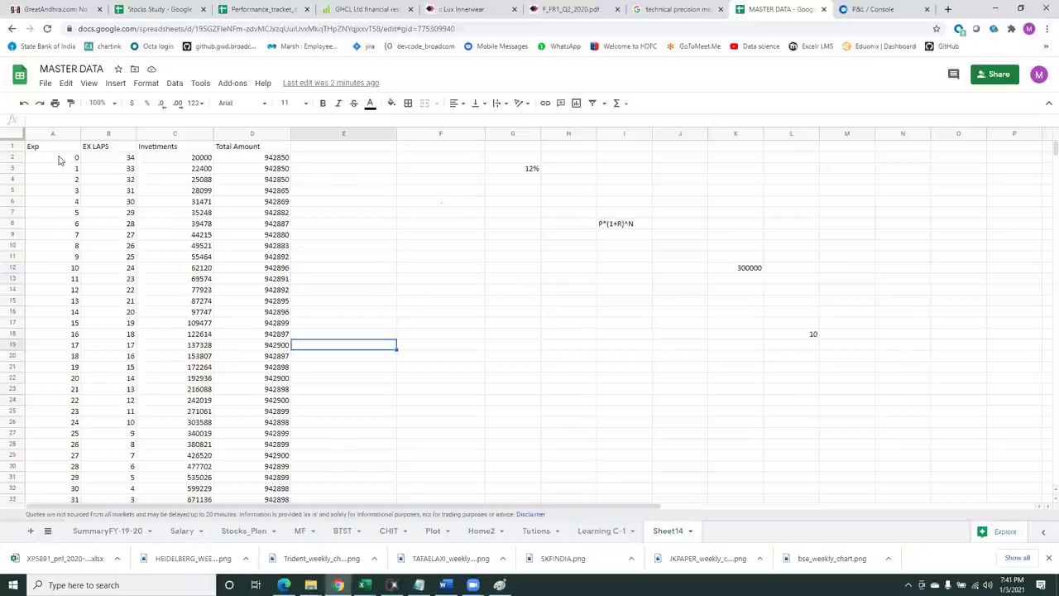
{"action": "key", "text": "Down"}
{"action": "key", "text": "Down"}
{"action": "key", "text": "Down"}
{"action": "key", "text": "Down"}
{"action": "key", "text": "Down"}
{"action": "key", "text": "Down"}
{"action": "key", "text": "Down"}
{"action": "key", "text": "Down"}
{"action": "key", "text": "Down"}
{"action": "key", "text": "Down"}
{"action": "key", "text": "Down"}
{"action": "key", "text": "Down"}
{"action": "key", "text": "Down"}
{"action": "key", "text": "Down"}
{"action": "key", "text": "Down"}
{"action": "key", "text": "Down"}
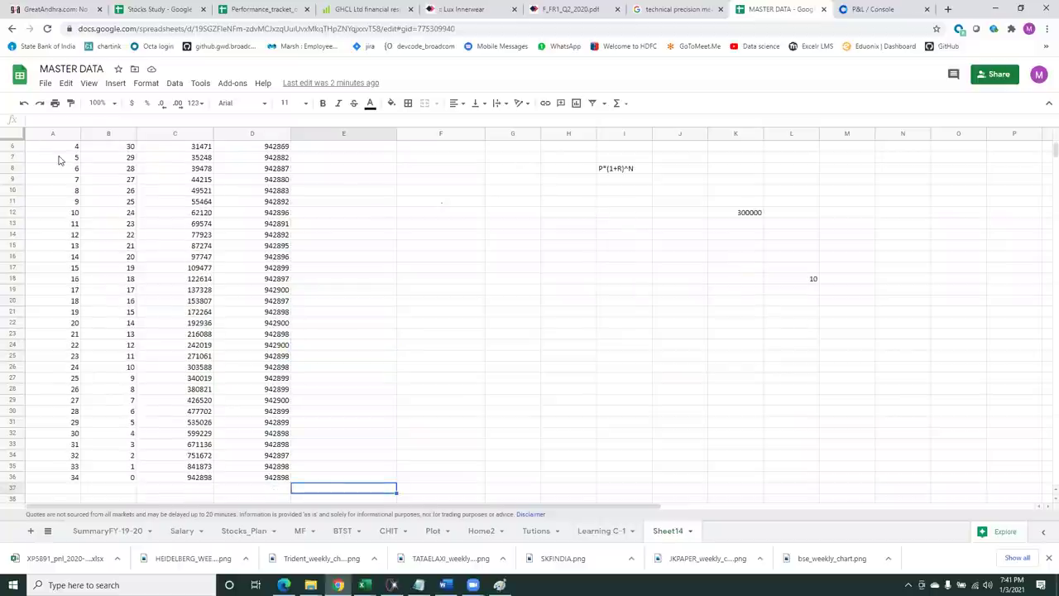
Return to the first year's total amount formula in D2 and check the growth rate in G3.
{"action": "key", "text": "Up"}
{"action": "key", "text": "Up"}
{"action": "key", "text": "Up"}
{"action": "key", "text": "Up"}
{"action": "key", "text": "Up"}
{"action": "key", "text": "Up"}
{"action": "key", "text": "Up"}
{"action": "key", "text": "Up"}
{"action": "key", "text": "Up"}
{"action": "key", "text": "Up"}
{"action": "key", "text": "Up"}
{"action": "key", "text": "Up"}
{"action": "key", "text": "Up"}
{"action": "key", "text": "Up"}
{"action": "key", "text": "Up"}
{"action": "key", "text": "Up"}
{"action": "key", "text": "Up"}
{"action": "key", "text": "Up"}
{"action": "key", "text": "Up"}
{"action": "key", "text": "Up"}
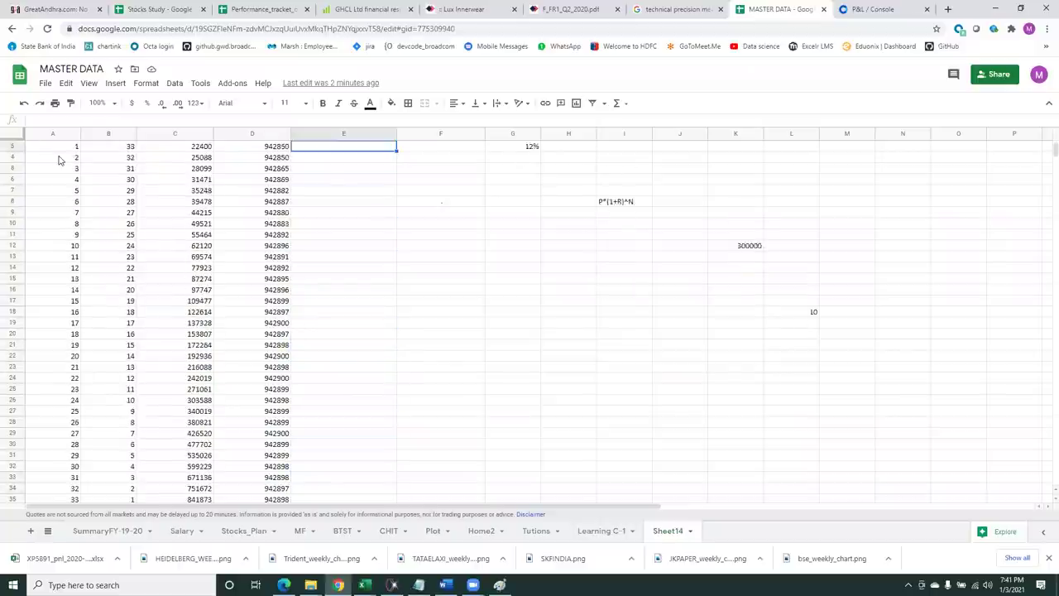
{"action": "key", "text": "Down"}
{"action": "key", "text": "Left"}
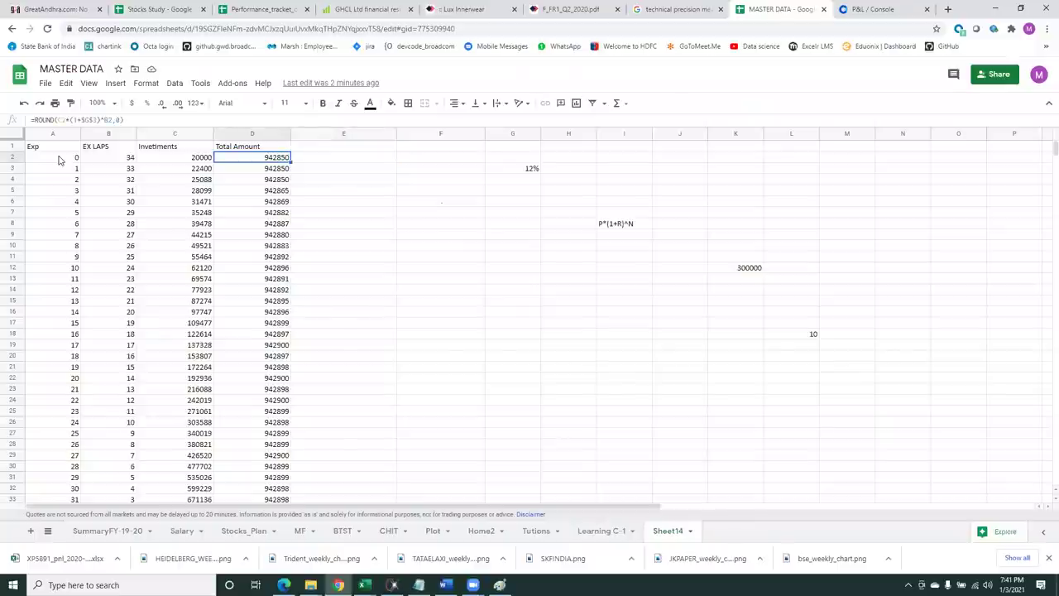
{"action": "key", "text": "Right"}
{"action": "key", "text": "Right"}
{"action": "key", "text": "Right"}
{"action": "key", "text": "Down"}
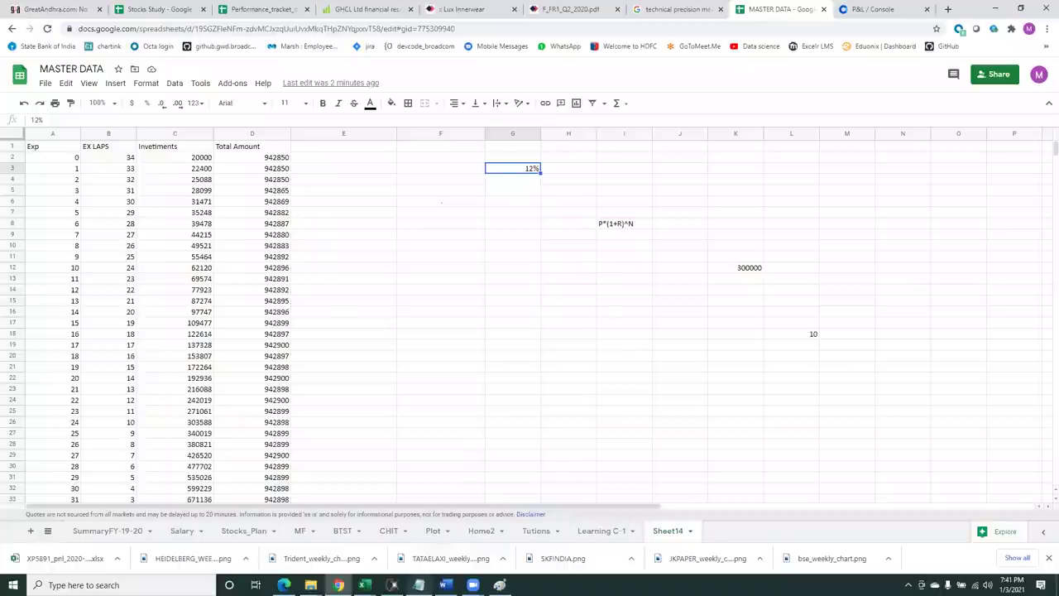
Look at the session outline in Notepad and the Trade Location figure in the Word document.
{"action": "left_click", "coordinate": [418, 584]}
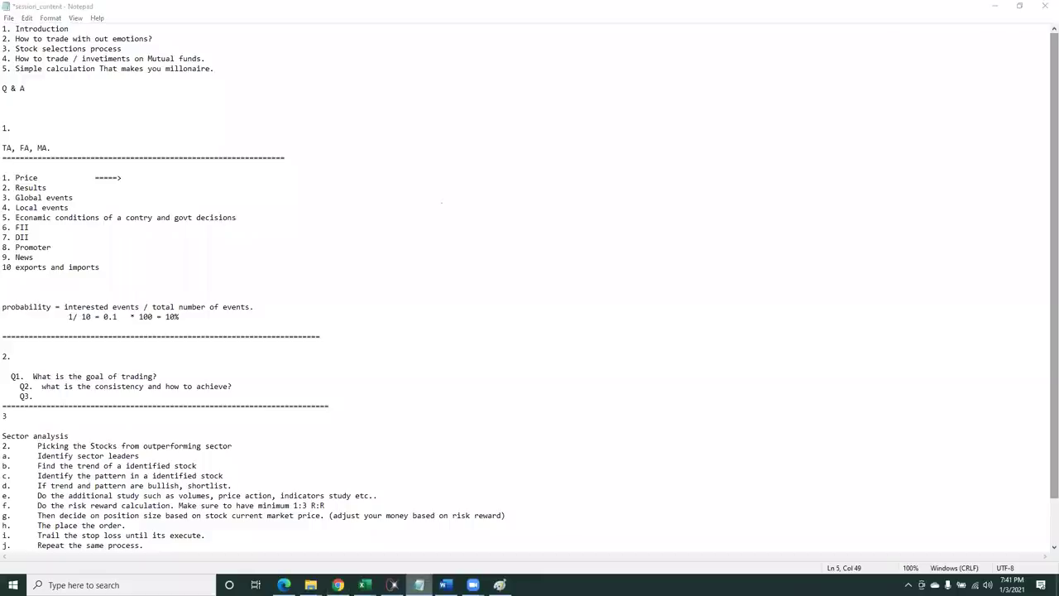
{"action": "left_click", "coordinate": [418, 584]}
{"action": "left_click", "coordinate": [445, 584]}
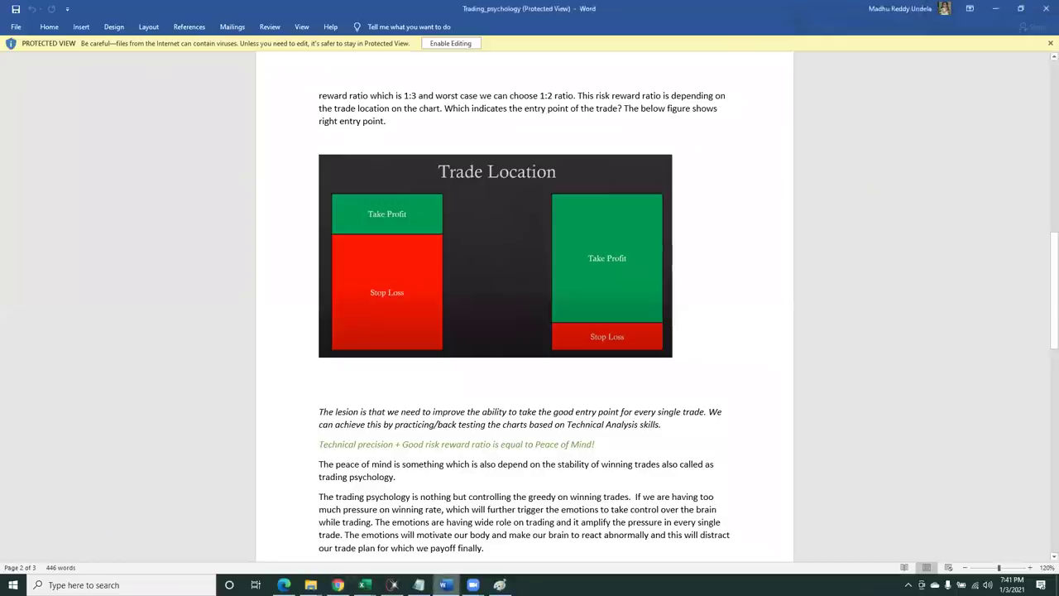
{"action": "left_click", "coordinate": [444, 584]}
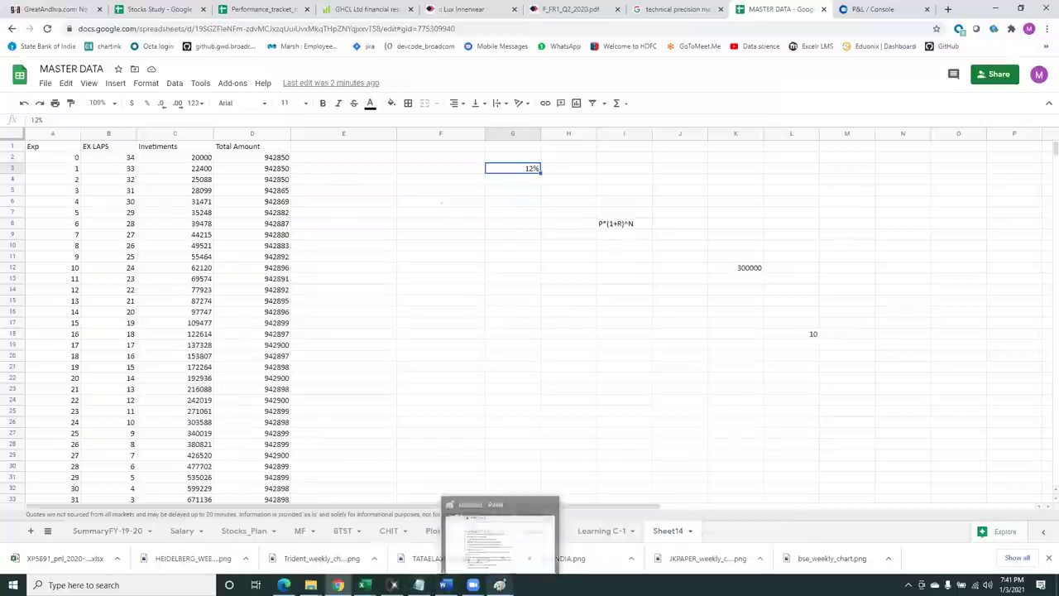
Switch to Paint and review the Sector analysis list, from picking outperforming-sector stocks to identifying sector leaders.
{"action": "left_click", "coordinate": [499, 584]}
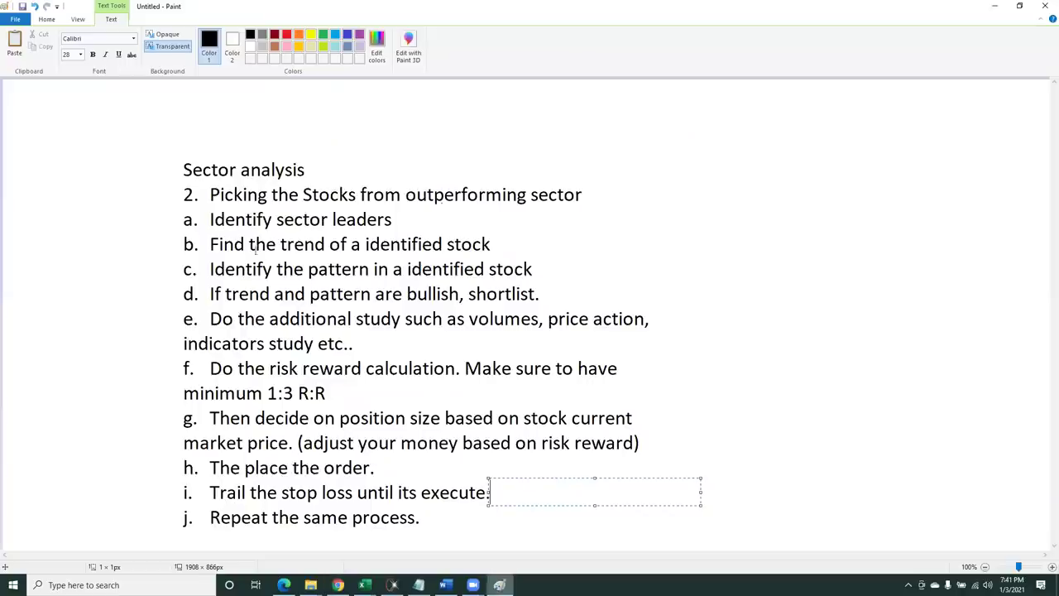
{"action": "left_click", "coordinate": [331, 181]}
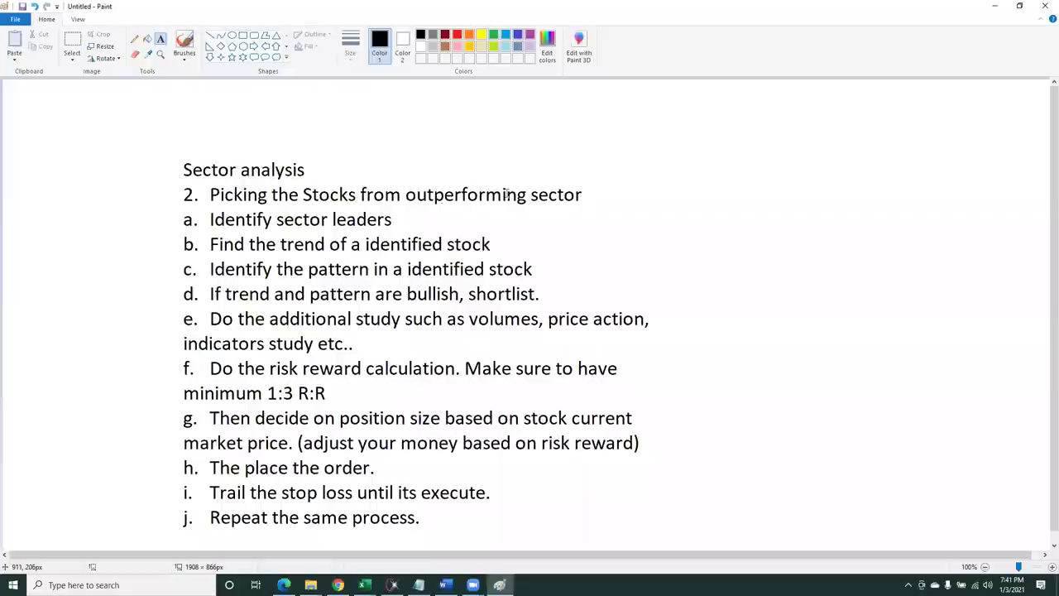
{"action": "left_click", "coordinate": [411, 216]}
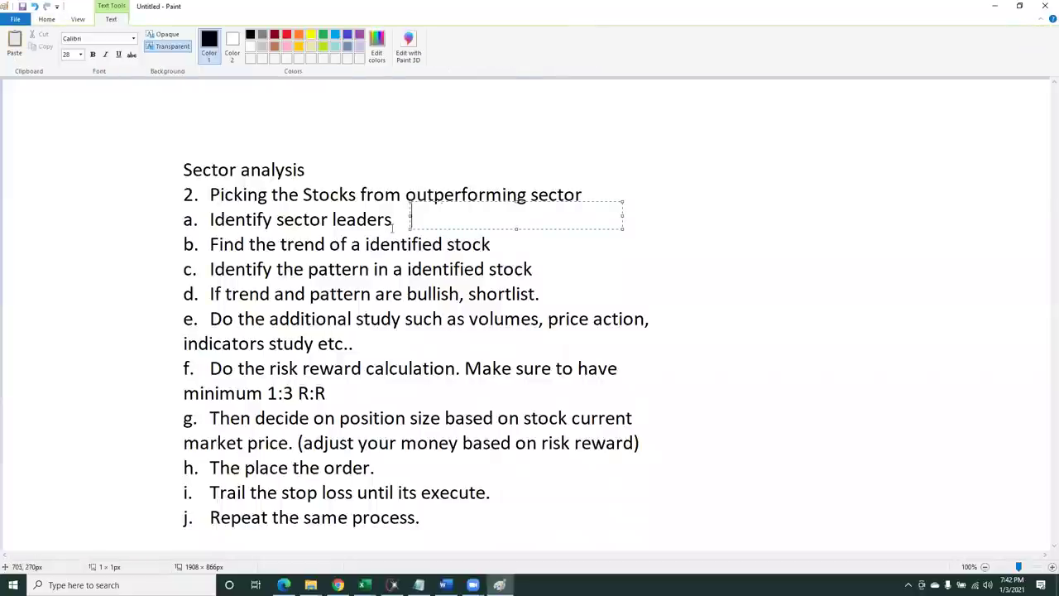
{"action": "left_click", "coordinate": [642, 220]}
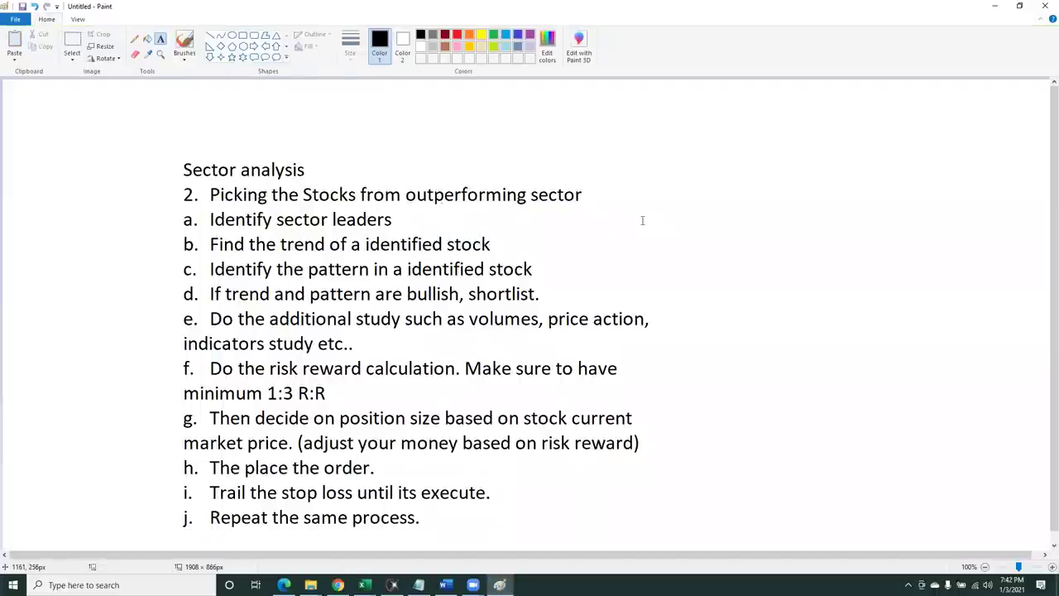